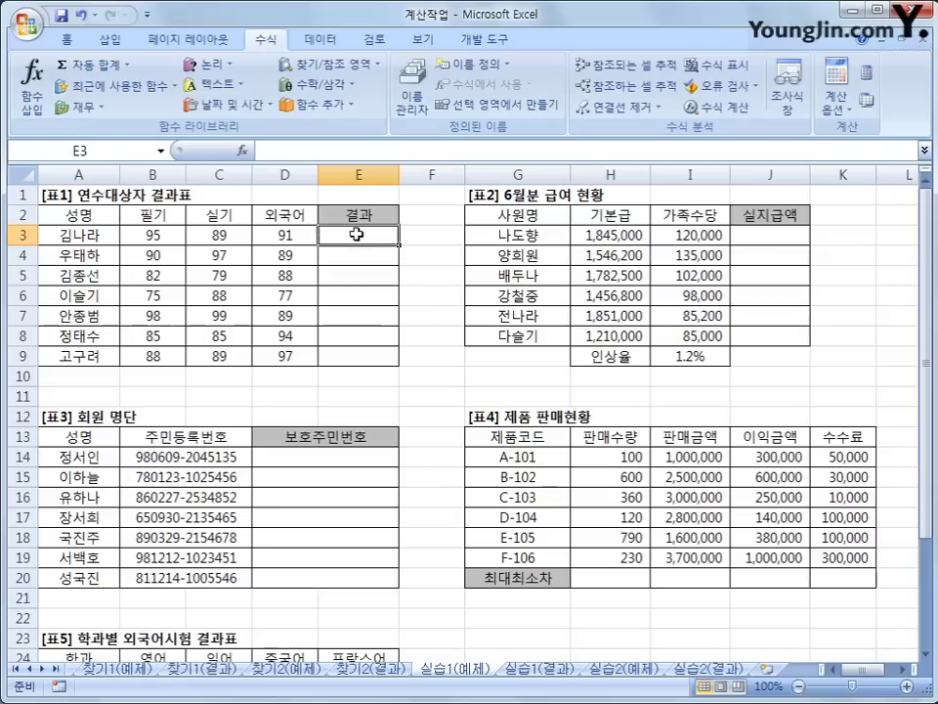
Examine the 외국어 scores in D3:D9 and look up the RANK function among the statistical functions.
left_click(293, 233)
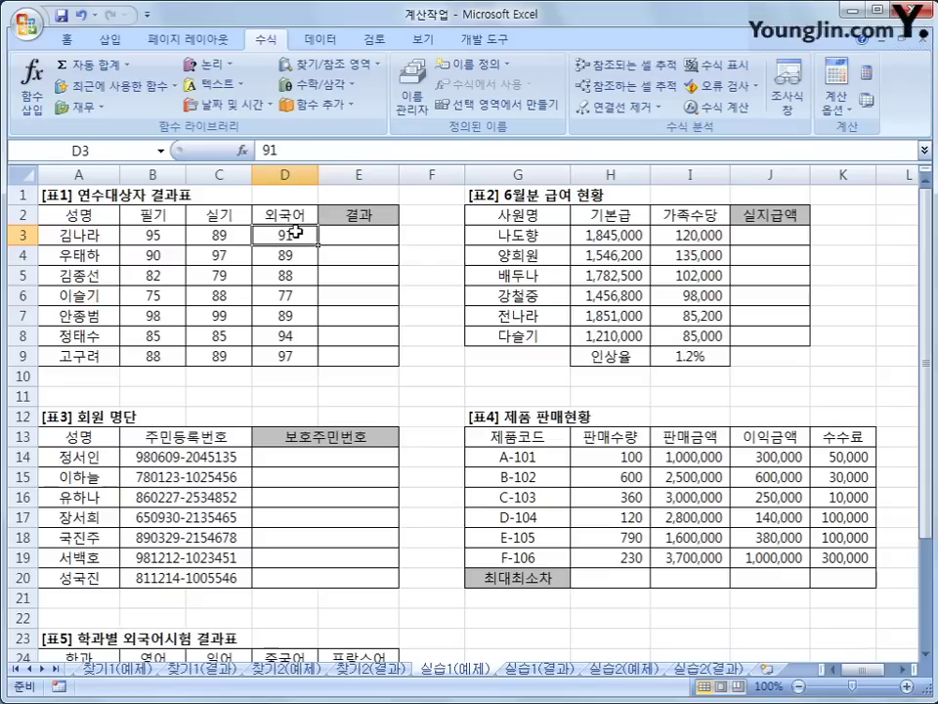
left_click(341, 243)
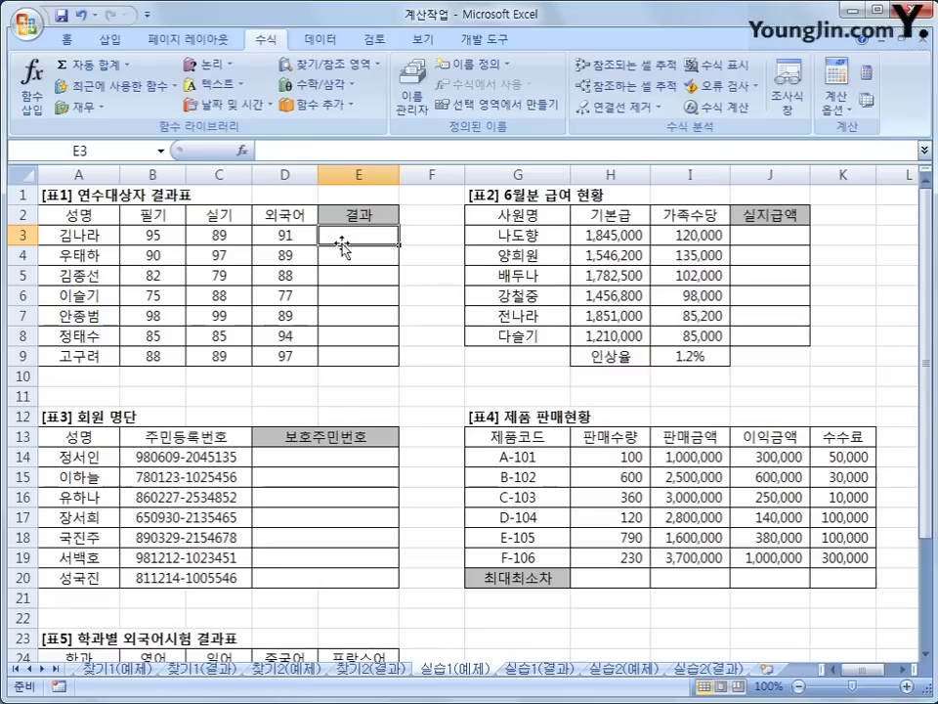
left_click_drag(291, 235, 283, 354)
left_click(359, 234)
left_click(330, 103)
mouse_move(327, 127)
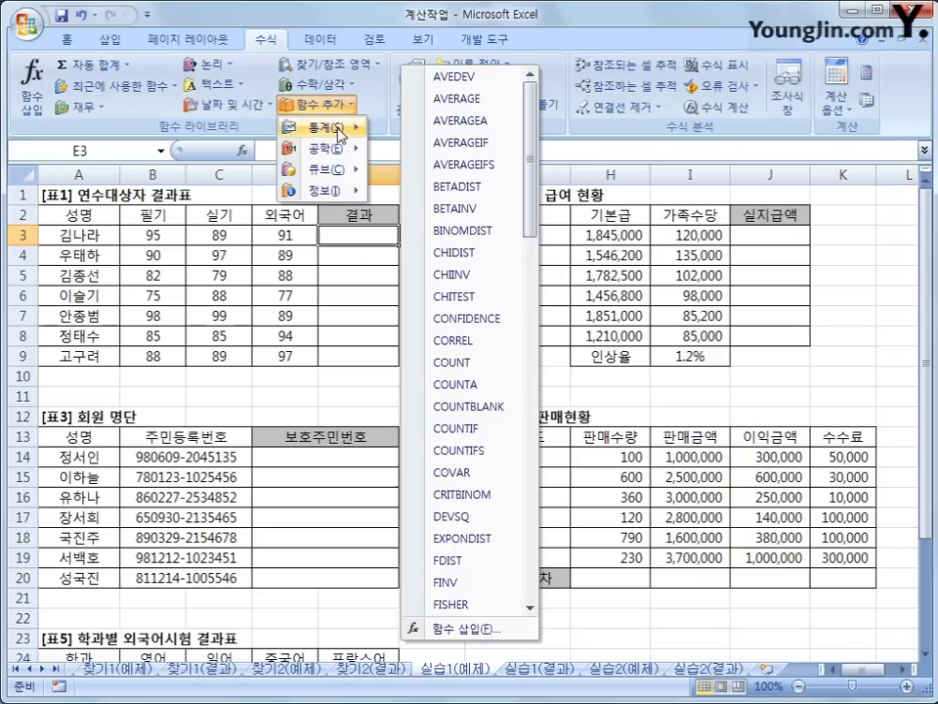
left_click_drag(533, 150, 536, 454)
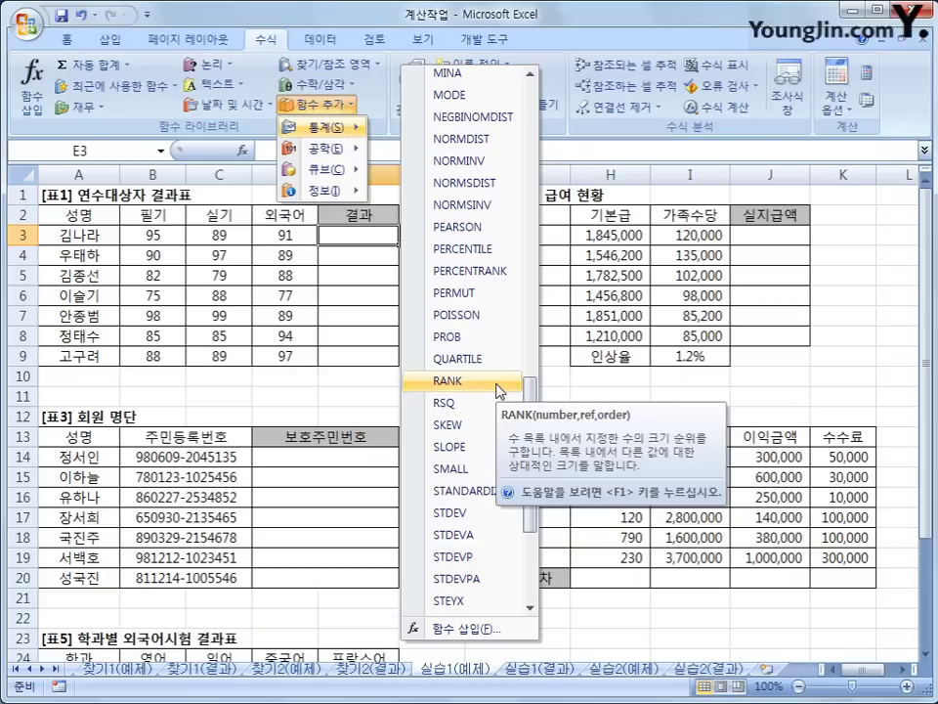
left_click(310, 471)
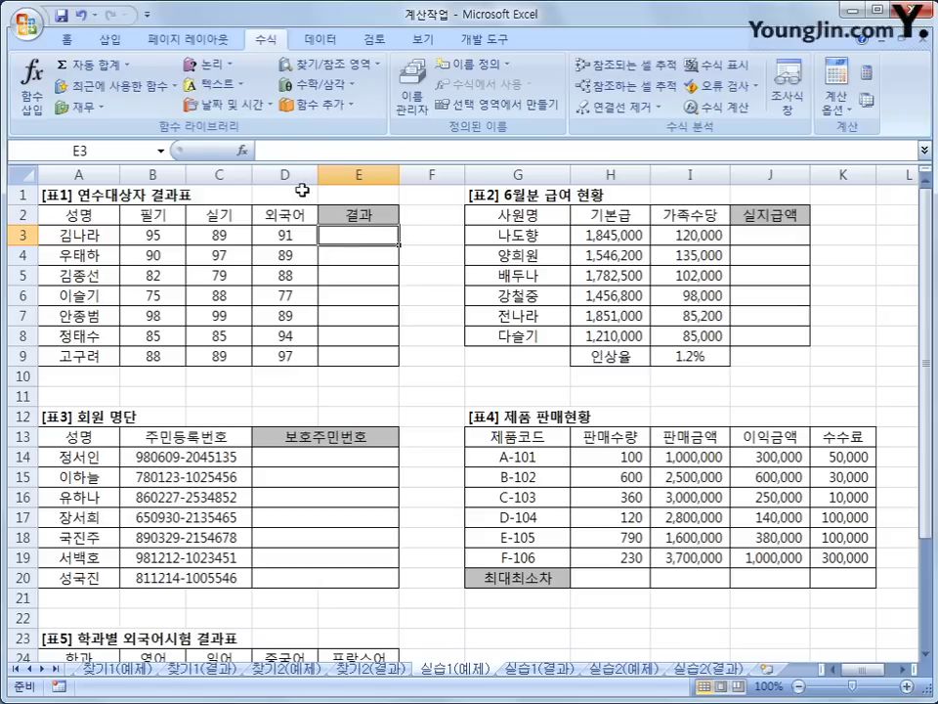
Insert the RANK function into cell E3, choosing it from the 모두 function category.
left_click(249, 155)
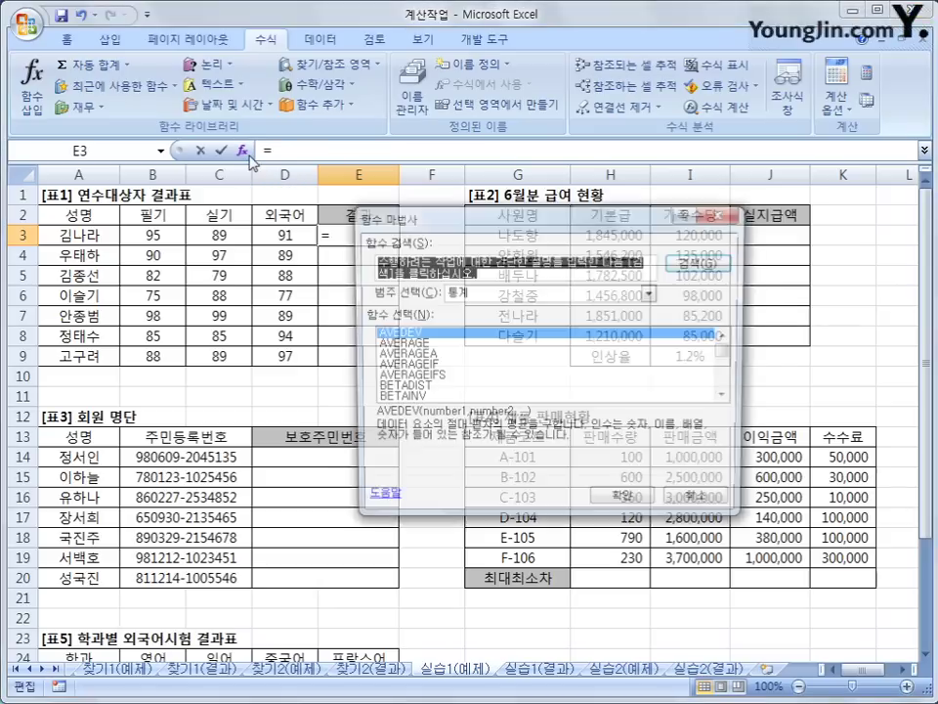
left_click(507, 294)
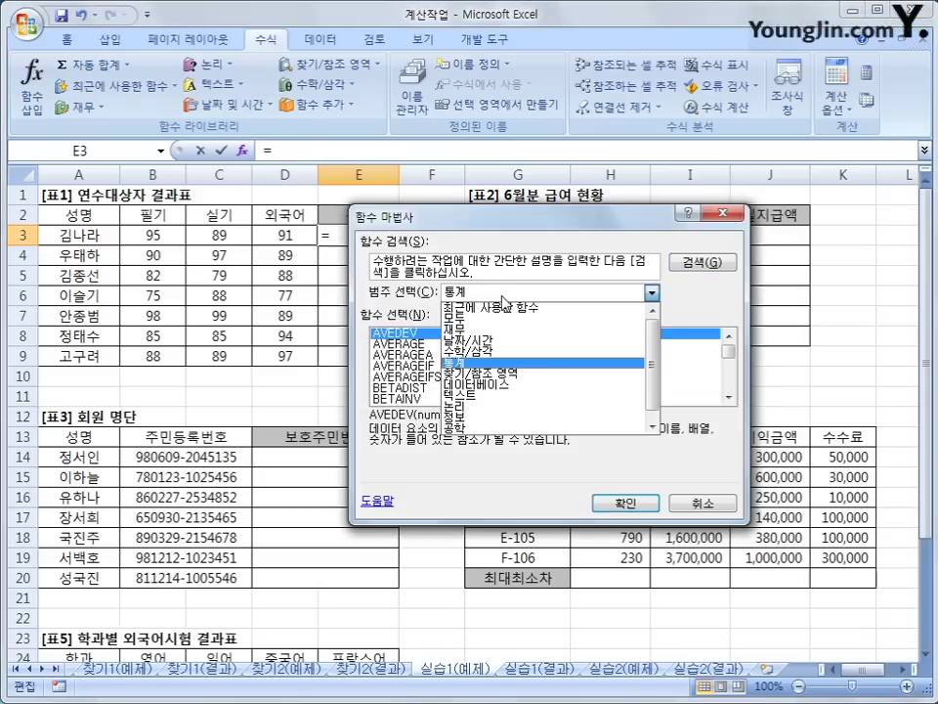
left_click(494, 319)
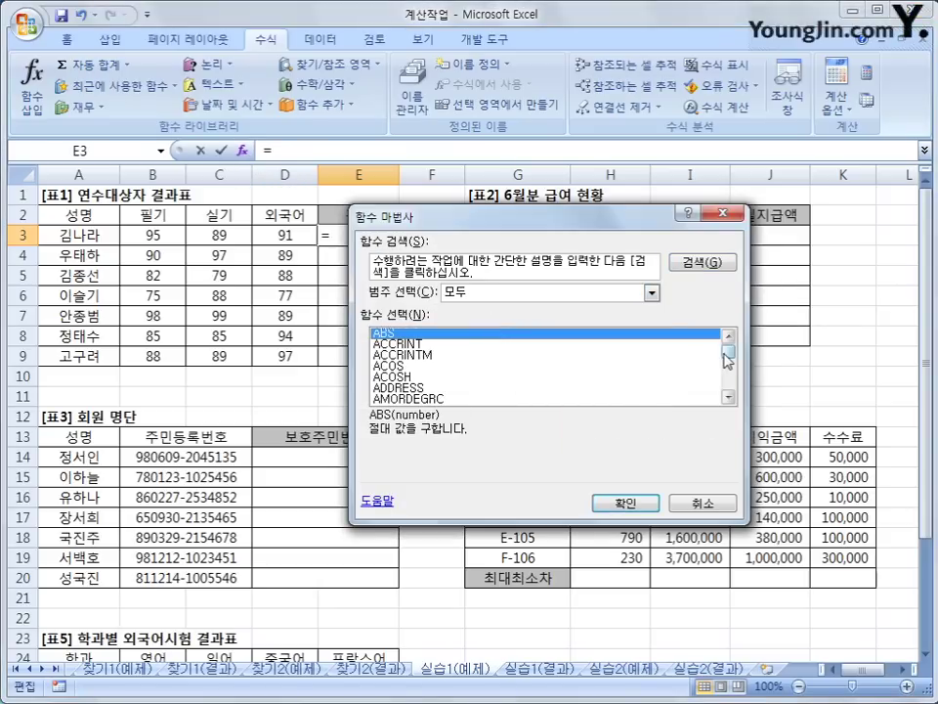
left_click_drag(729, 356, 729, 373)
left_click(730, 397)
left_click(730, 397)
left_click(729, 397)
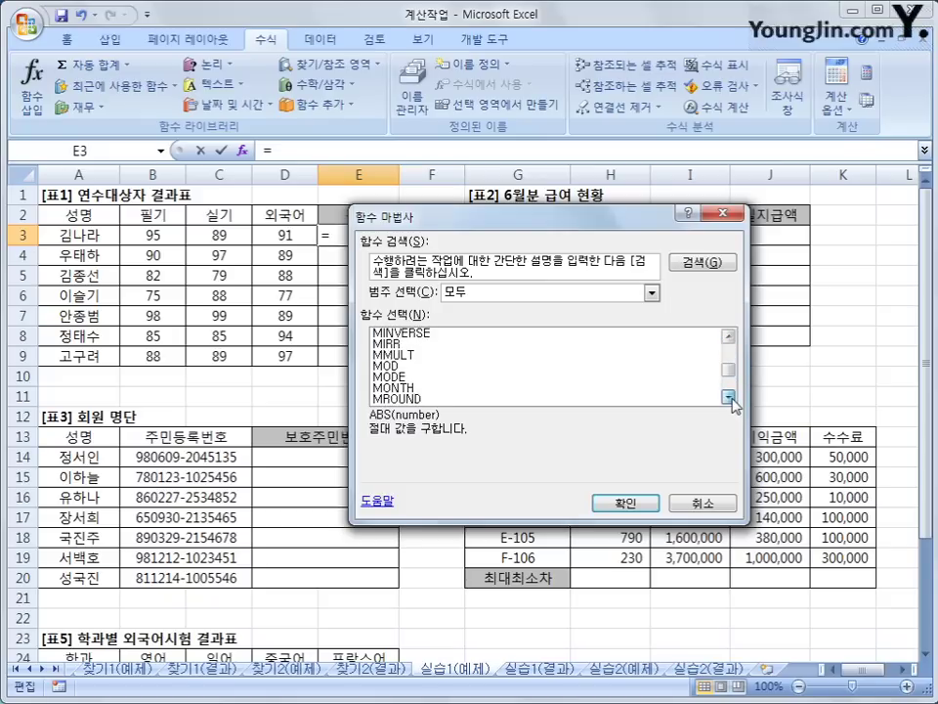
left_click(730, 397)
left_click(729, 397)
left_click(729, 397)
left_click(729, 397)
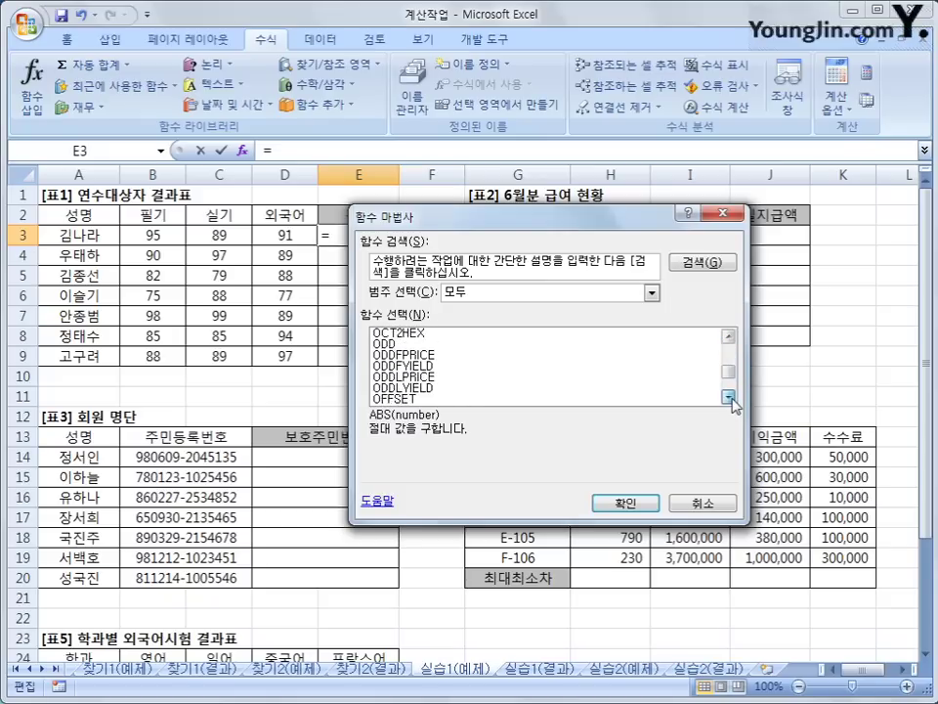
left_click(730, 397)
double_click(728, 396)
left_click(728, 396)
left_click(728, 396)
double_click(728, 396)
left_click(728, 396)
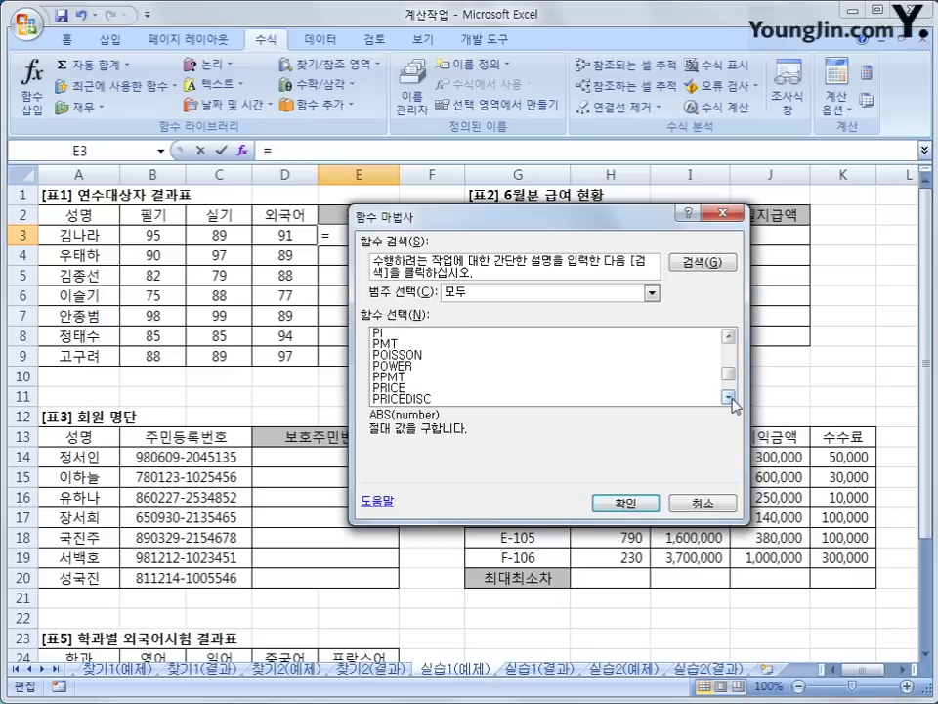
double_click(728, 396)
double_click(728, 396)
left_click(729, 396)
double_click(728, 396)
left_click(728, 396)
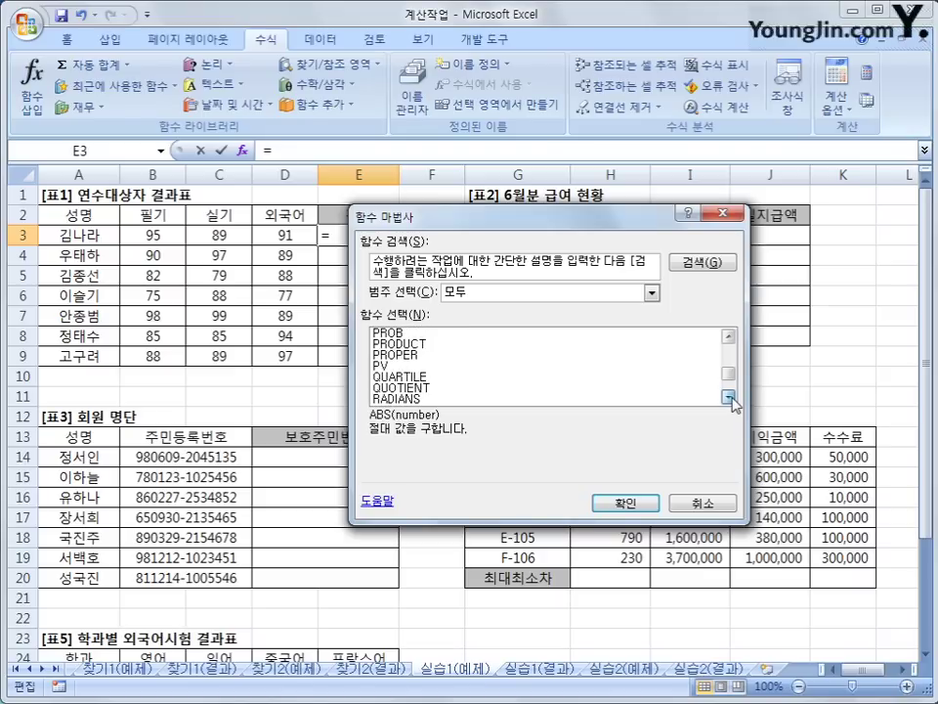
double_click(728, 397)
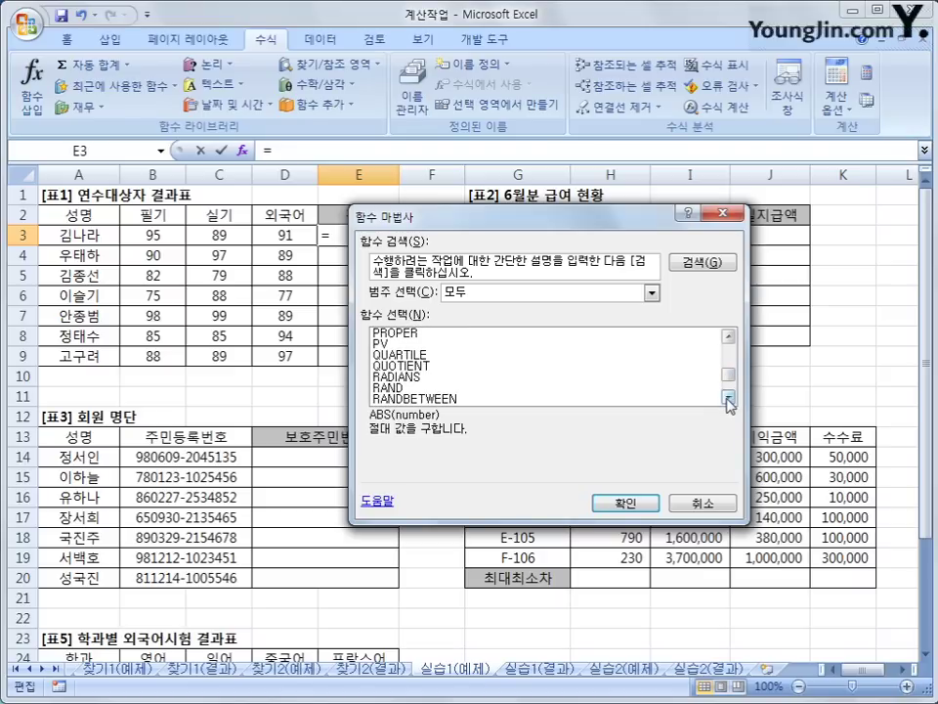
left_click(729, 397)
left_click(728, 397)
left_click(532, 389)
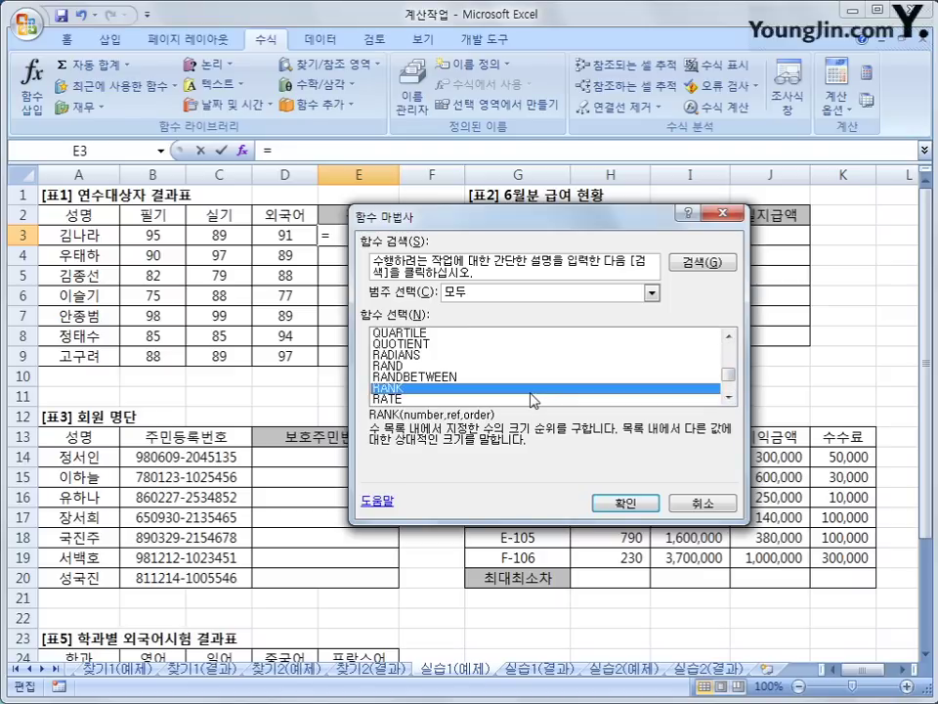
left_click_drag(509, 231, 601, 198)
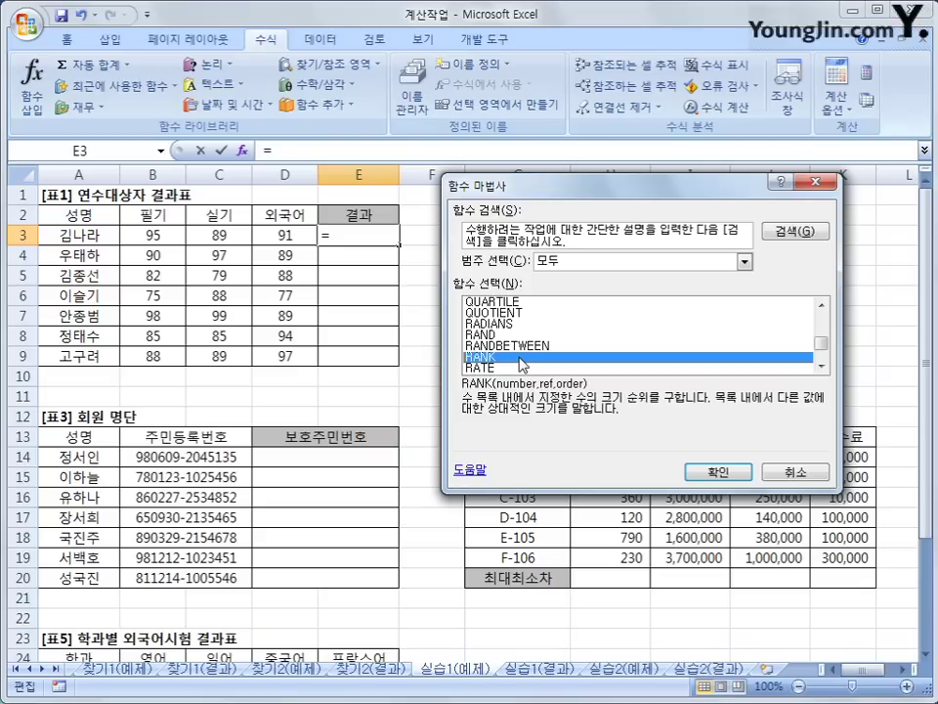
left_click(717, 471)
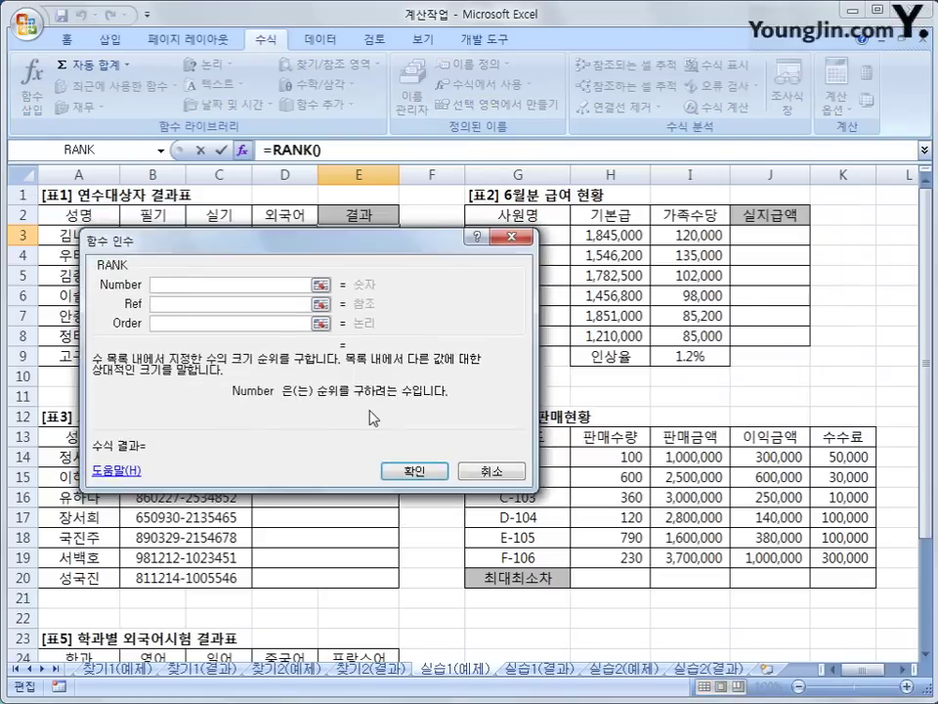
Set RANK's Number argument to D3 and its Ref argument to D3:D9.
left_click_drag(371, 418, 665, 384)
left_click(284, 234)
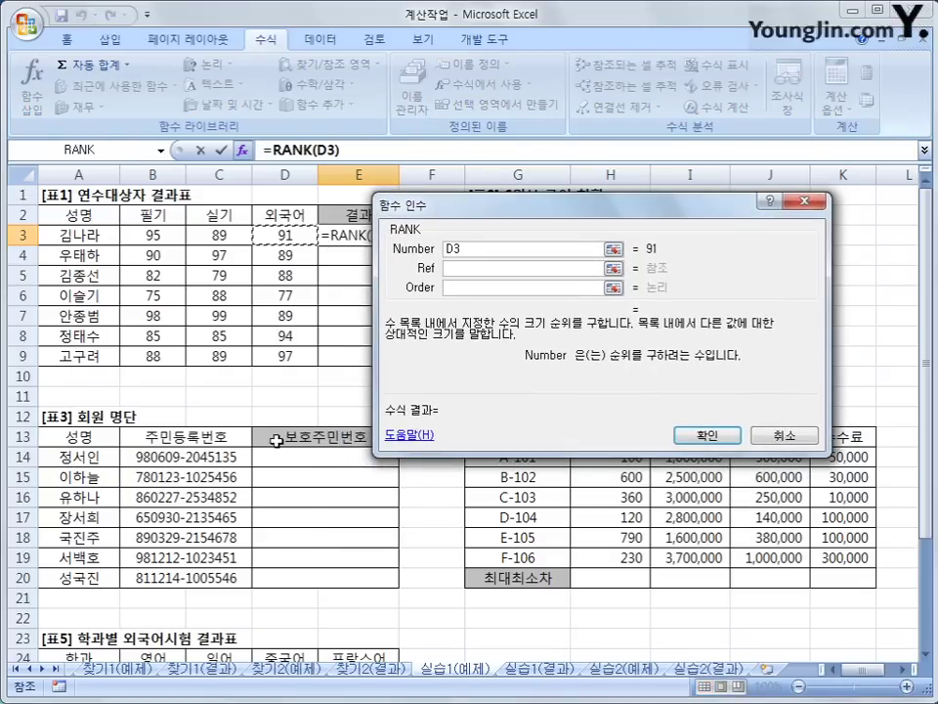
left_click(467, 273)
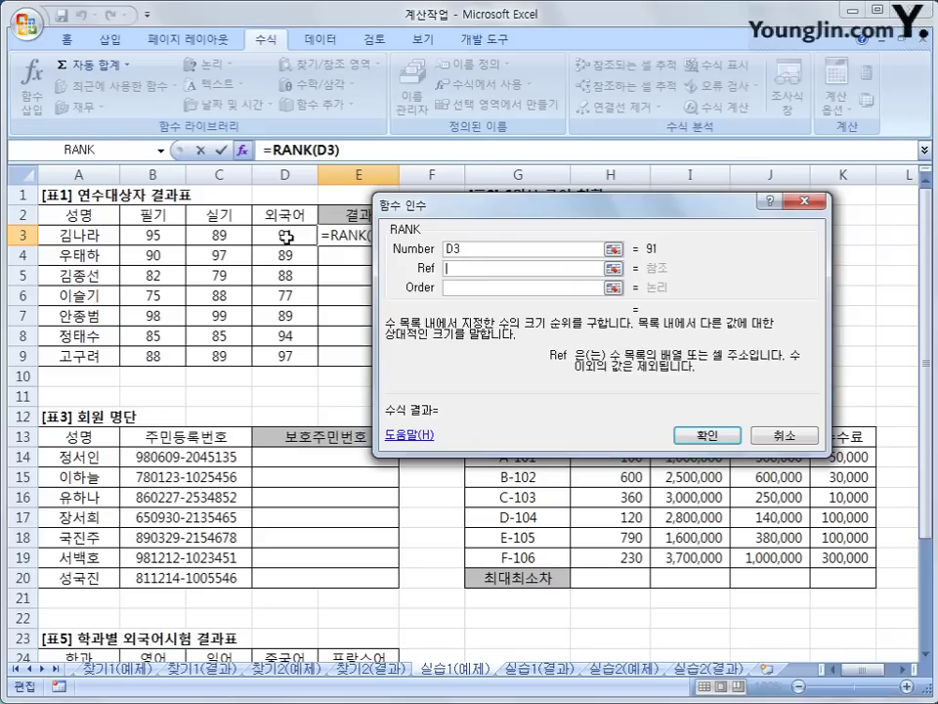
left_click_drag(283, 237, 281, 348)
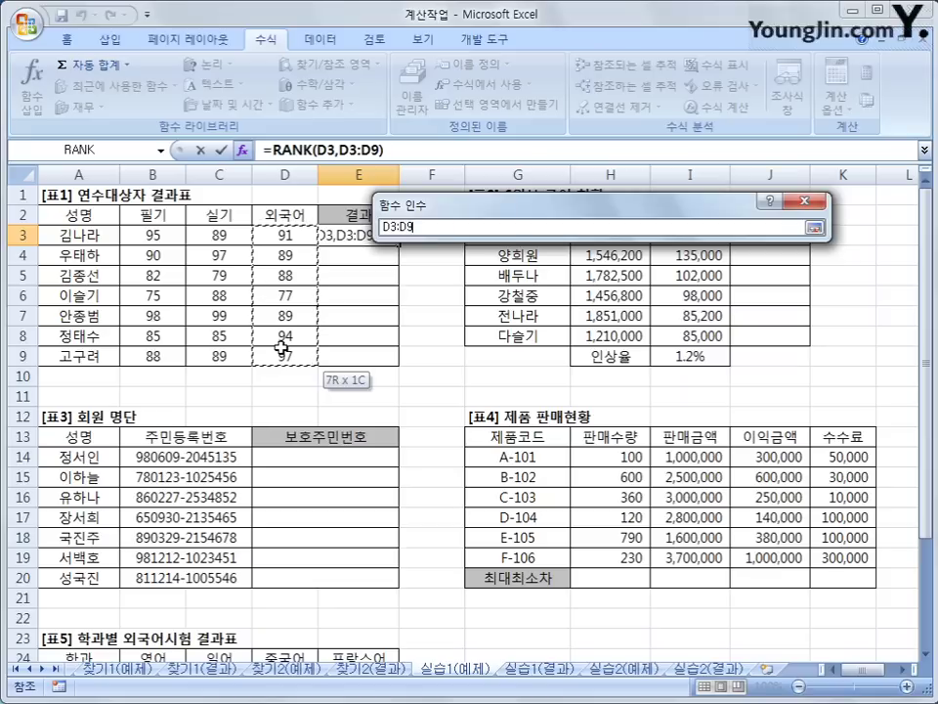
left_click_drag(282, 348, 282, 348)
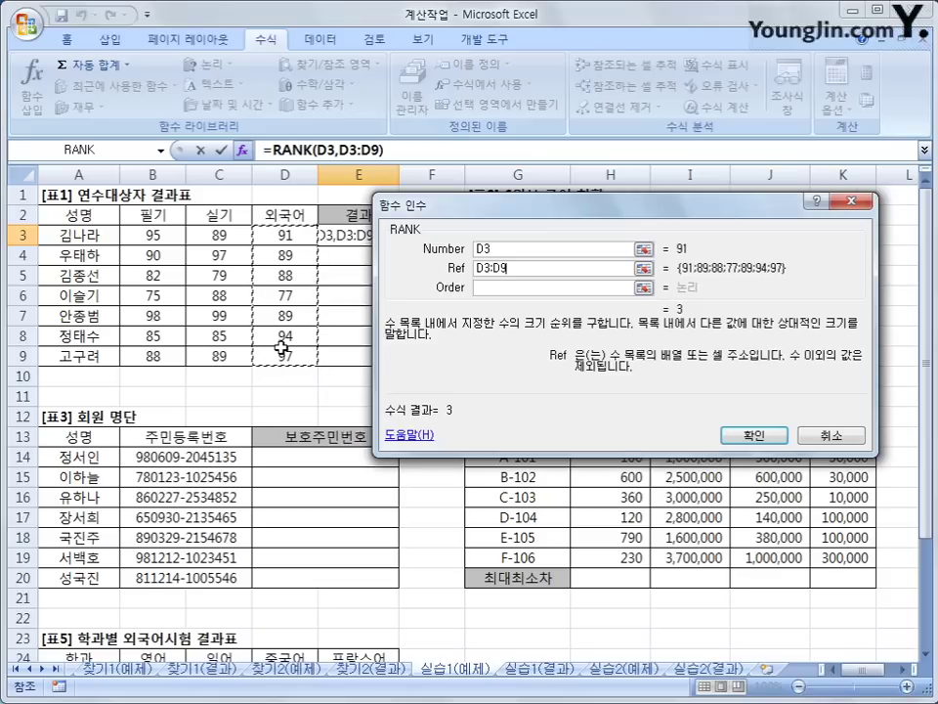
Make the Ref range absolute as $D$3:$D$9 and finish the RANK formula with Order left empty.
left_click(509, 249)
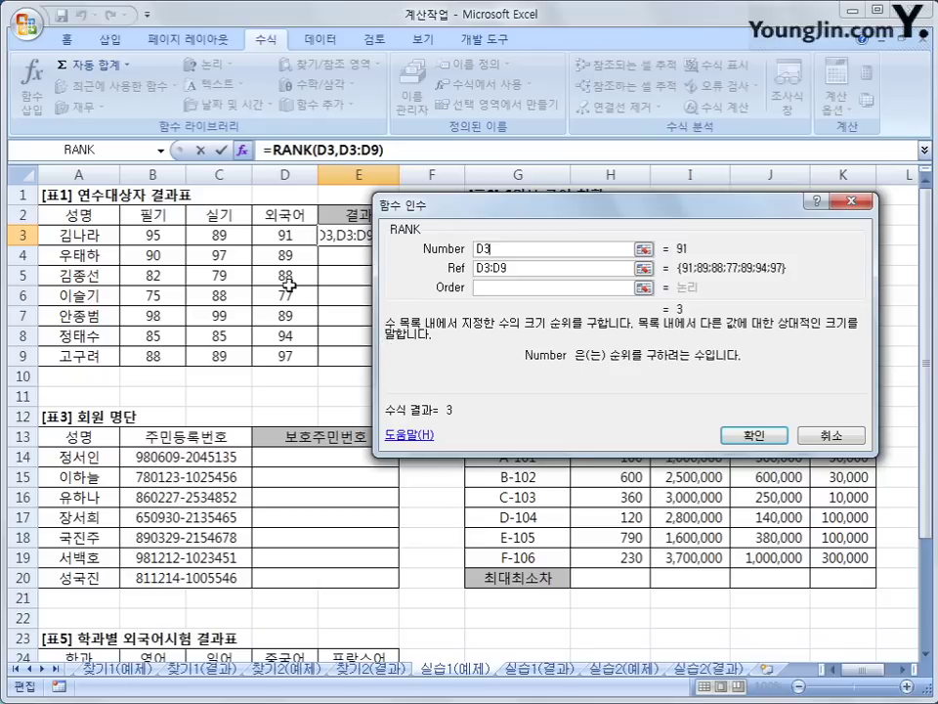
left_click(530, 267)
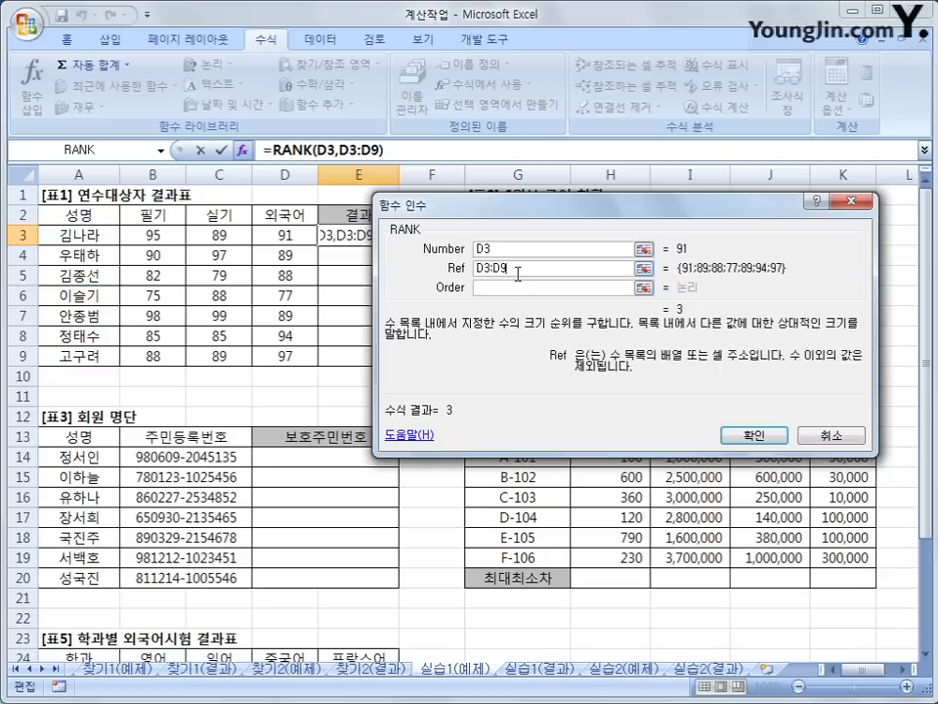
left_click_drag(540, 268, 458, 262)
key("F4")
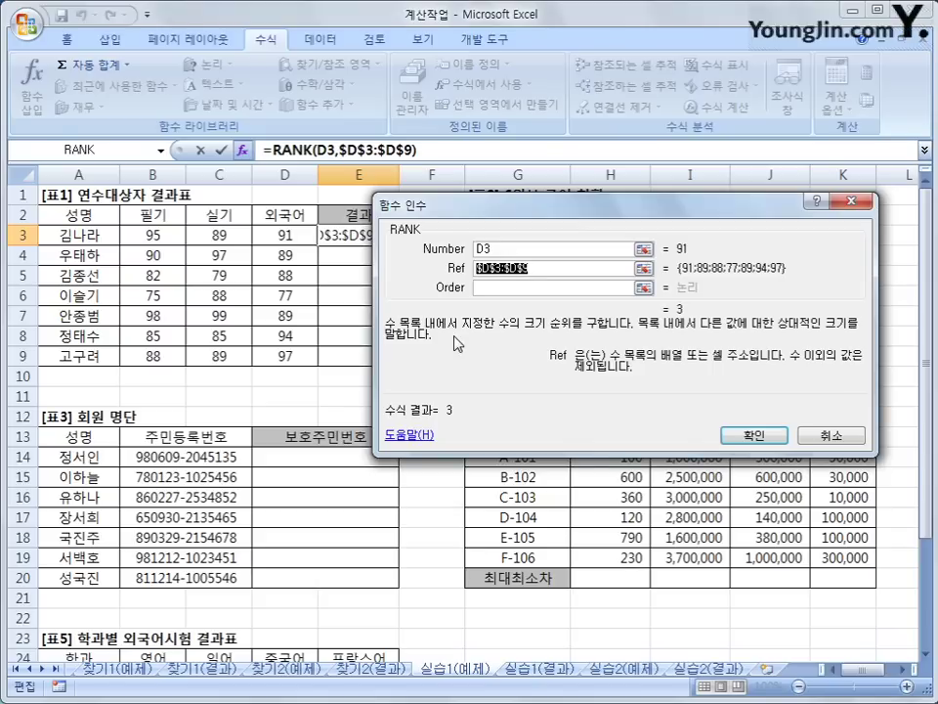
left_click(482, 288)
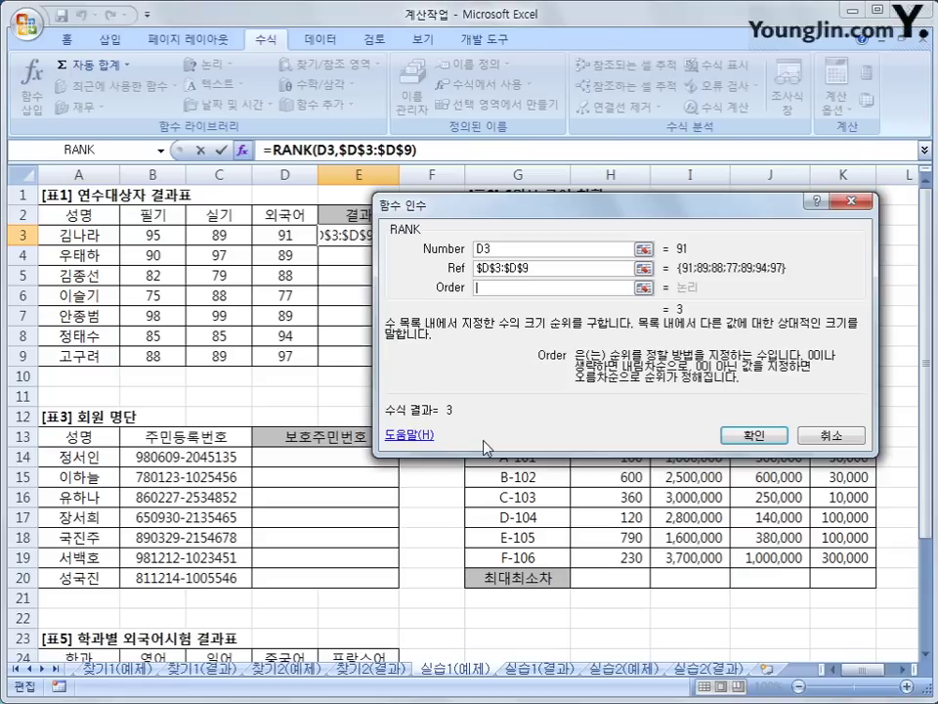
left_click(750, 436)
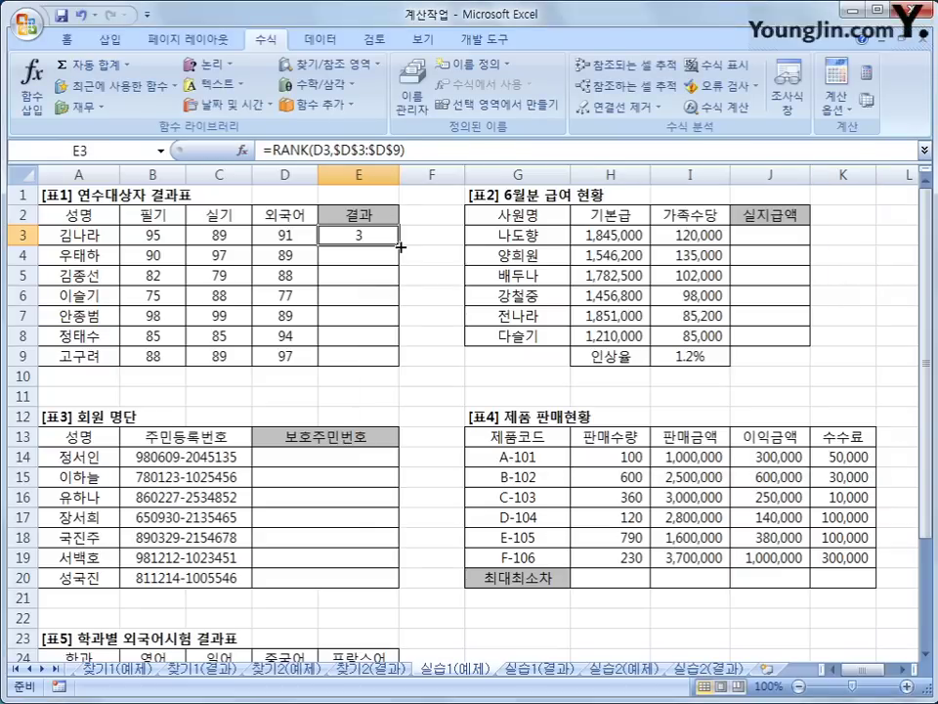
Fill the RANK formula from E3 down to E9 and check the ranks in the 결과 column.
left_click_drag(400, 248, 397, 369)
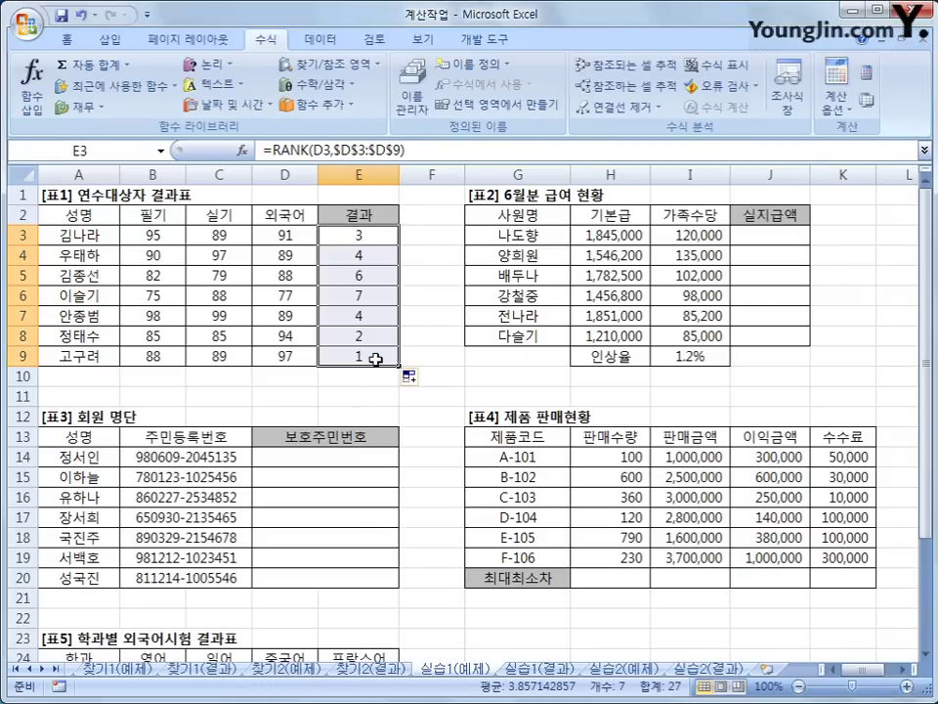
left_click(376, 358)
left_click(373, 335)
left_click(366, 236)
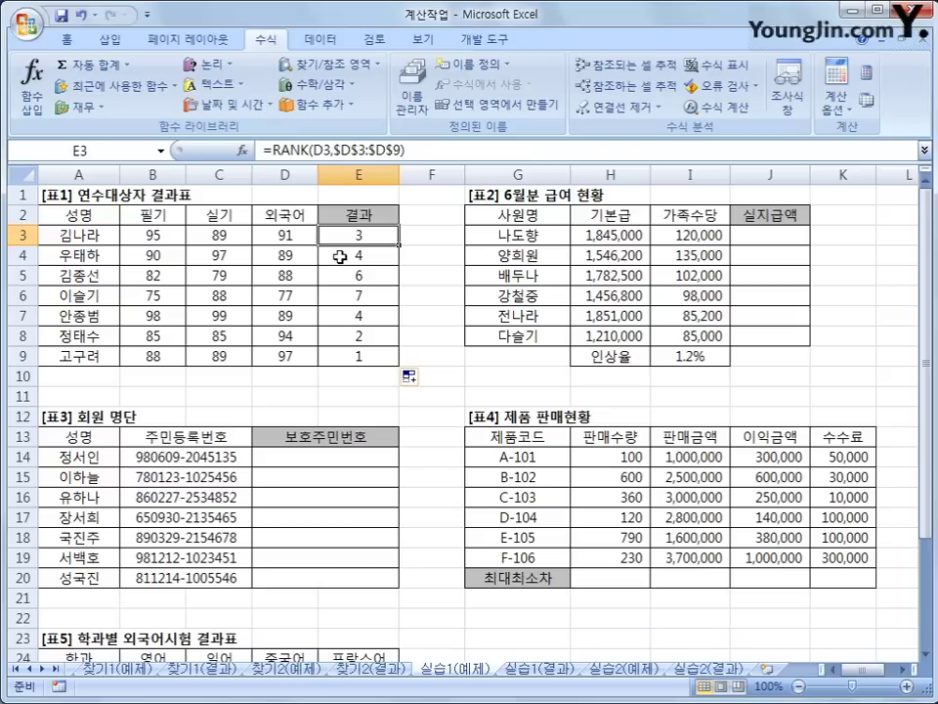
Cut the RANK expression after the equals sign in E3 and insert the logical function IF in its place.
left_click_drag(274, 151, 428, 154)
right_click(427, 159)
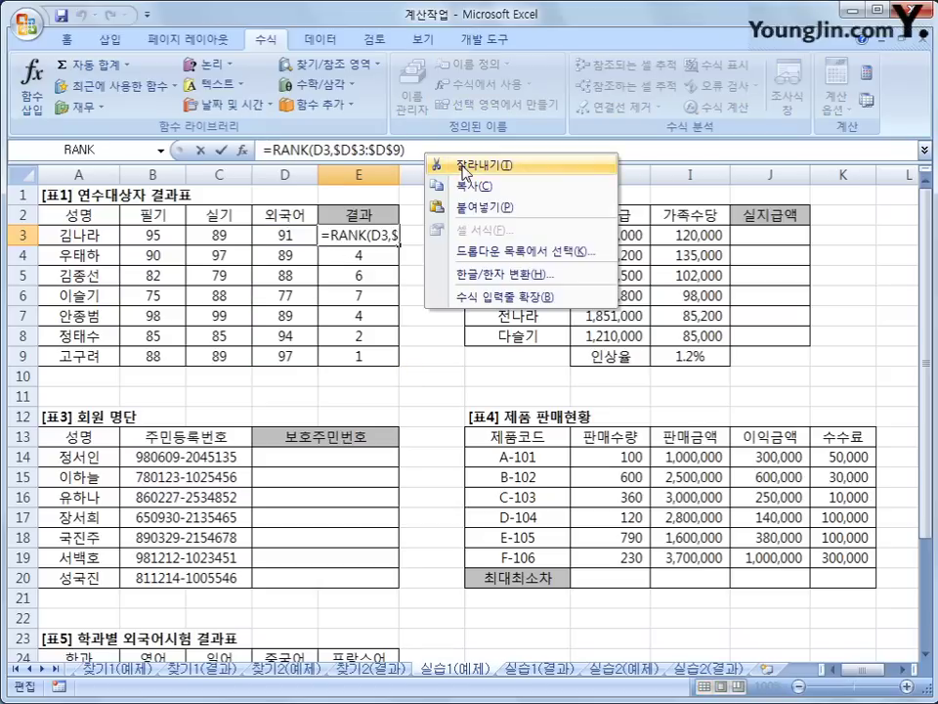
left_click(464, 164)
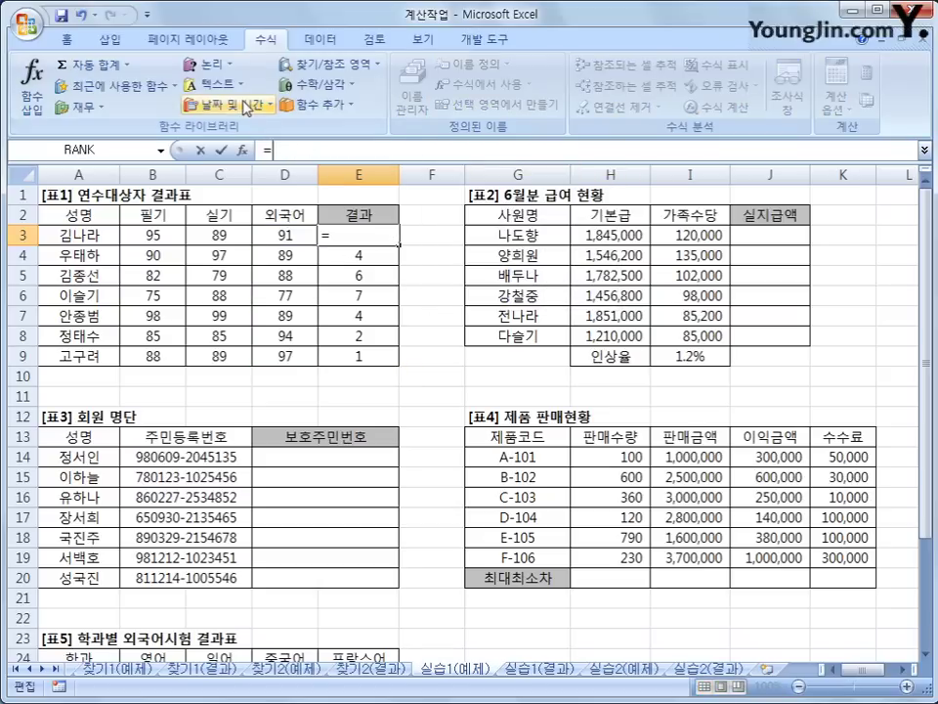
left_click(208, 65)
left_click(237, 129)
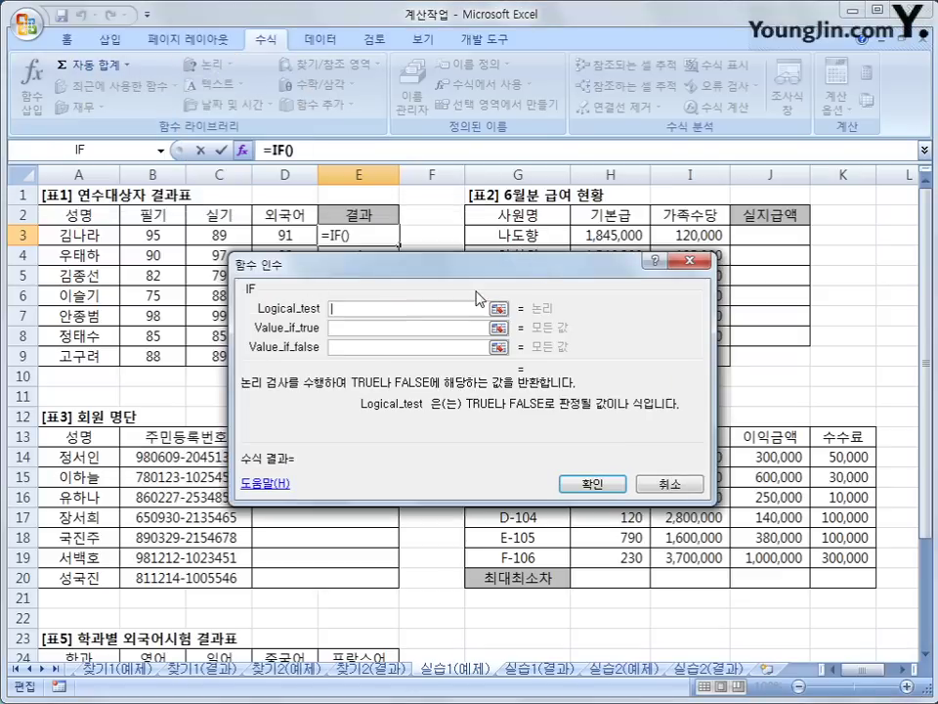
Paste the cut expression as IF's Logical_test and extend it to RANK(D3,$D$3:$D$9)<=3.
right_click(418, 309)
left_click(454, 366)
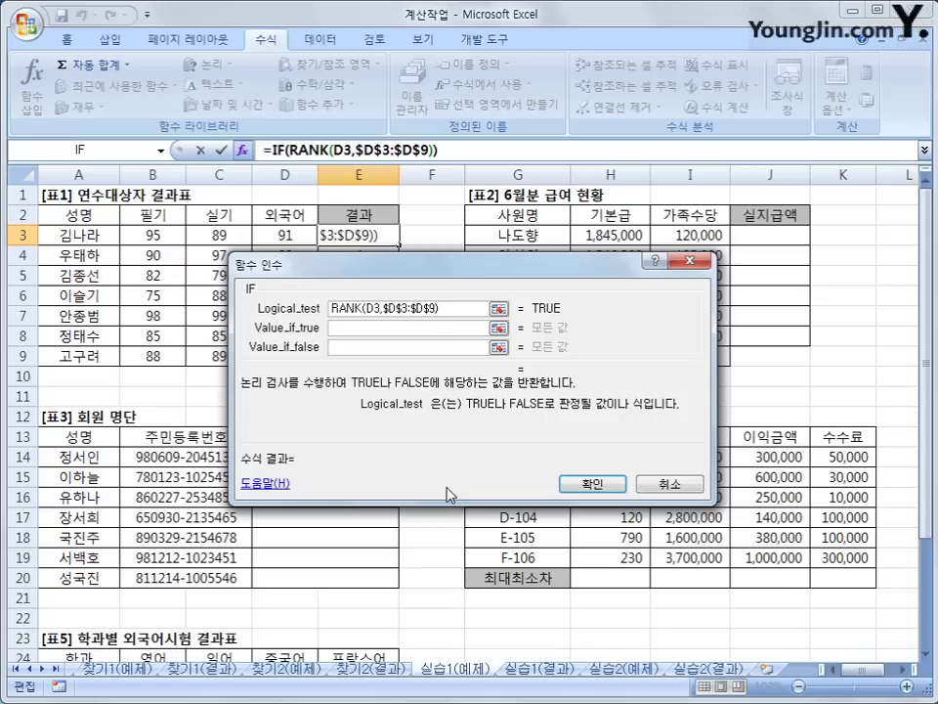
type("<=")
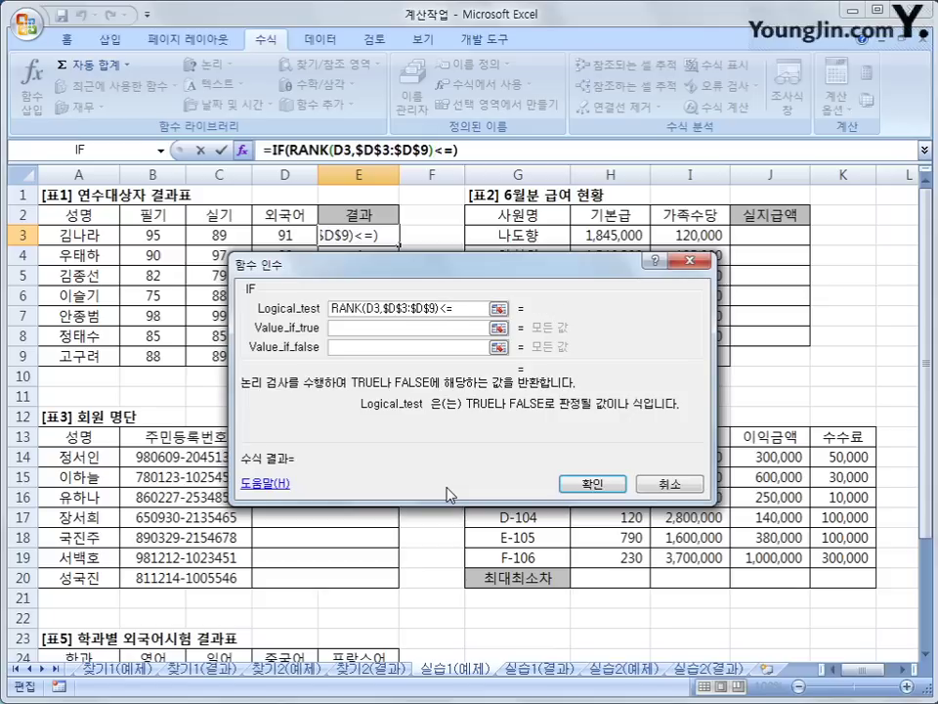
type("3")
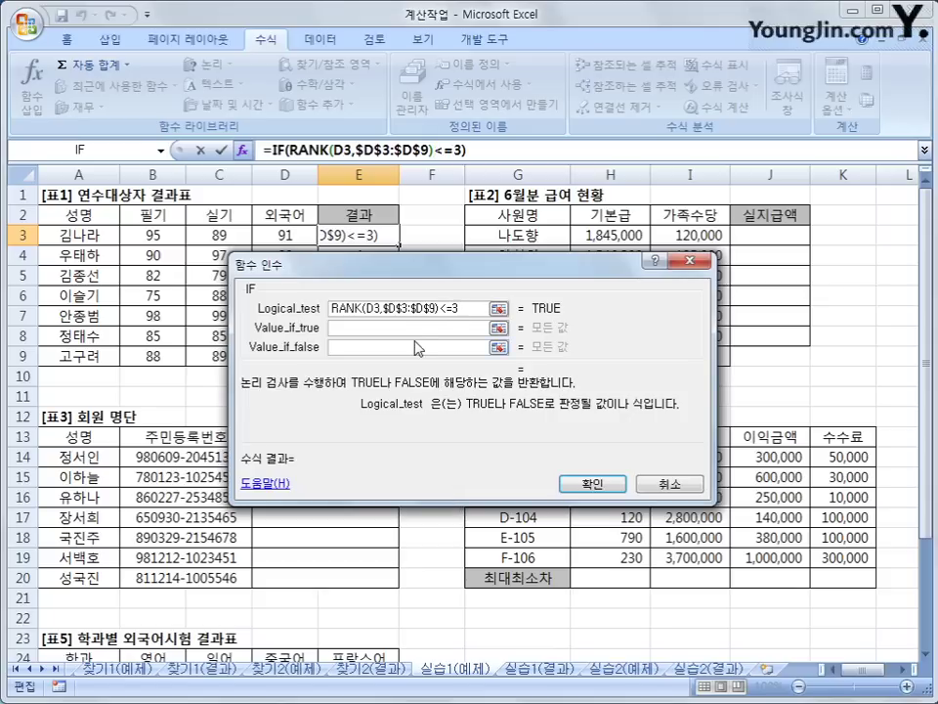
Set IF's Value_if_true argument to "연수대상자".
key("Tab")
type("연수")
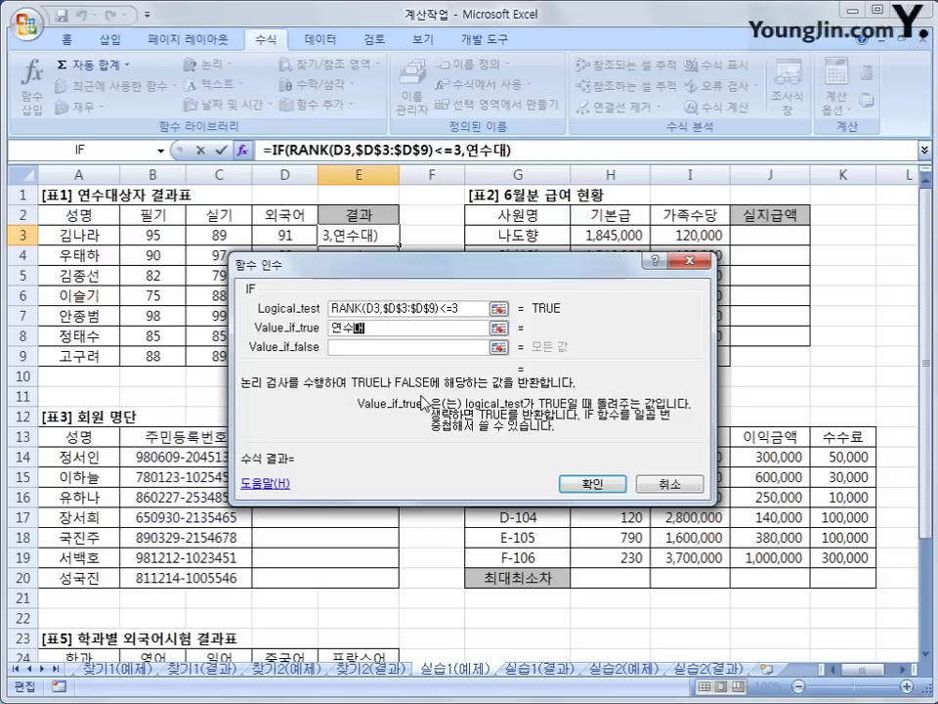
type("대상자")
key("Tab")
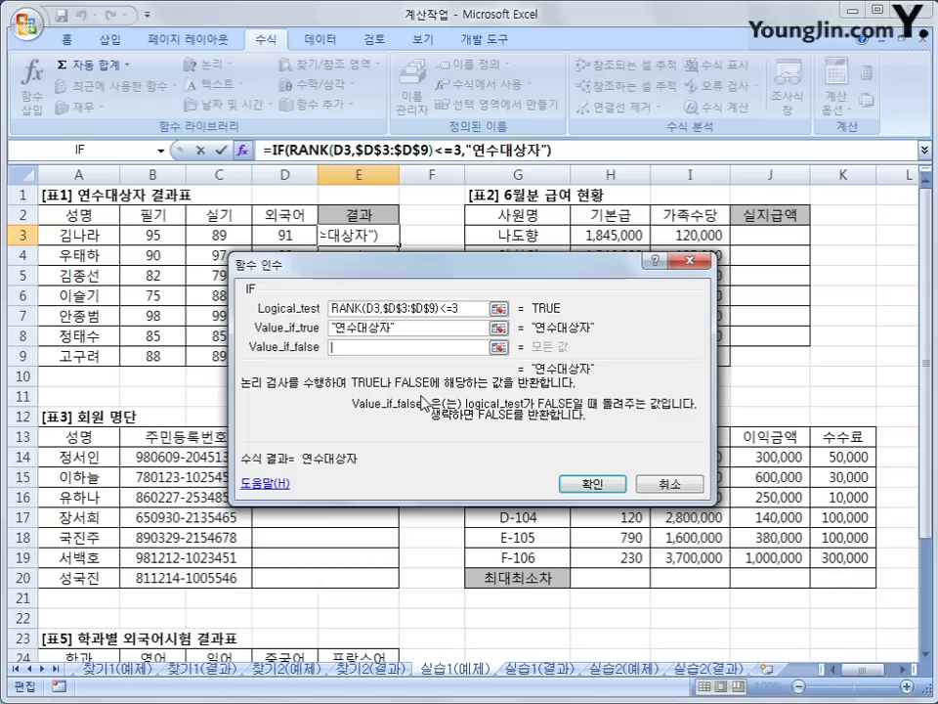
Set IF's Value_if_false argument to "", confirm the function, and fill the formula from E3 down to E9.
type("\"\"")
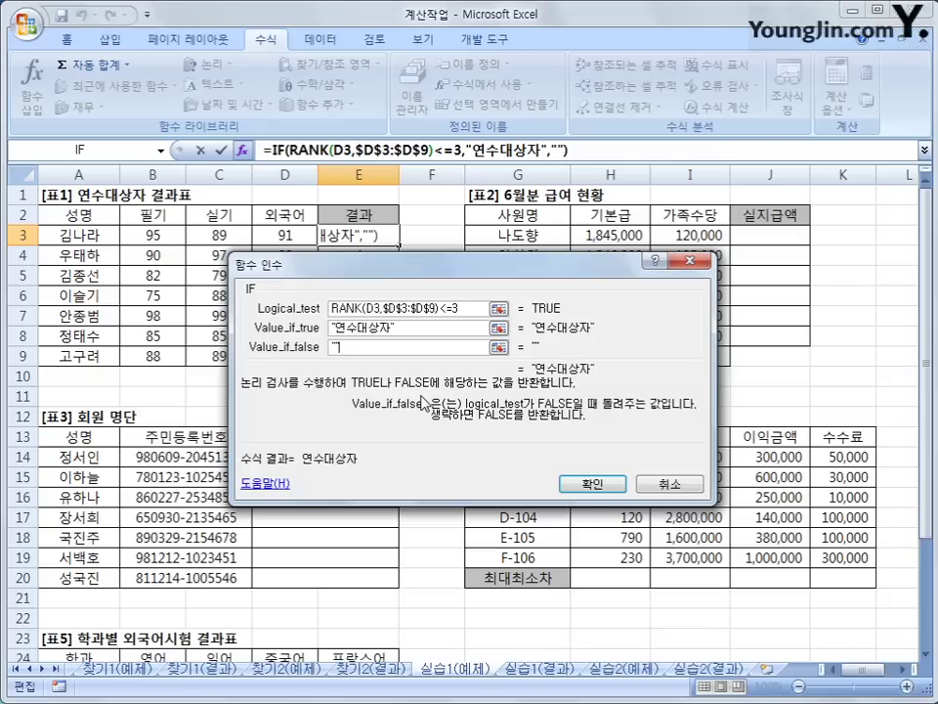
left_click(572, 483)
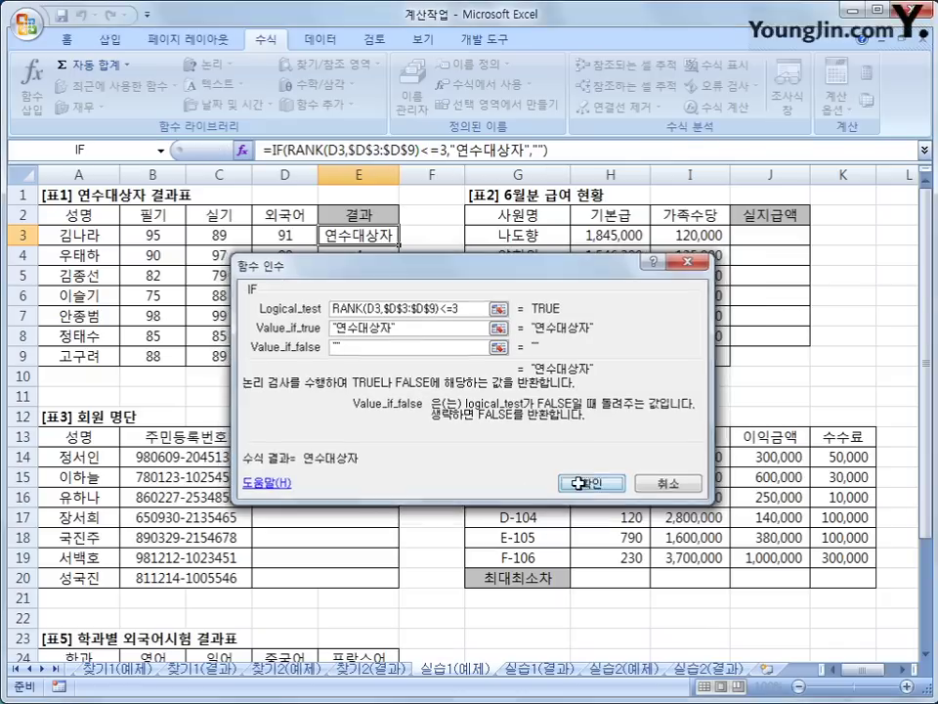
left_click_drag(399, 245, 400, 368)
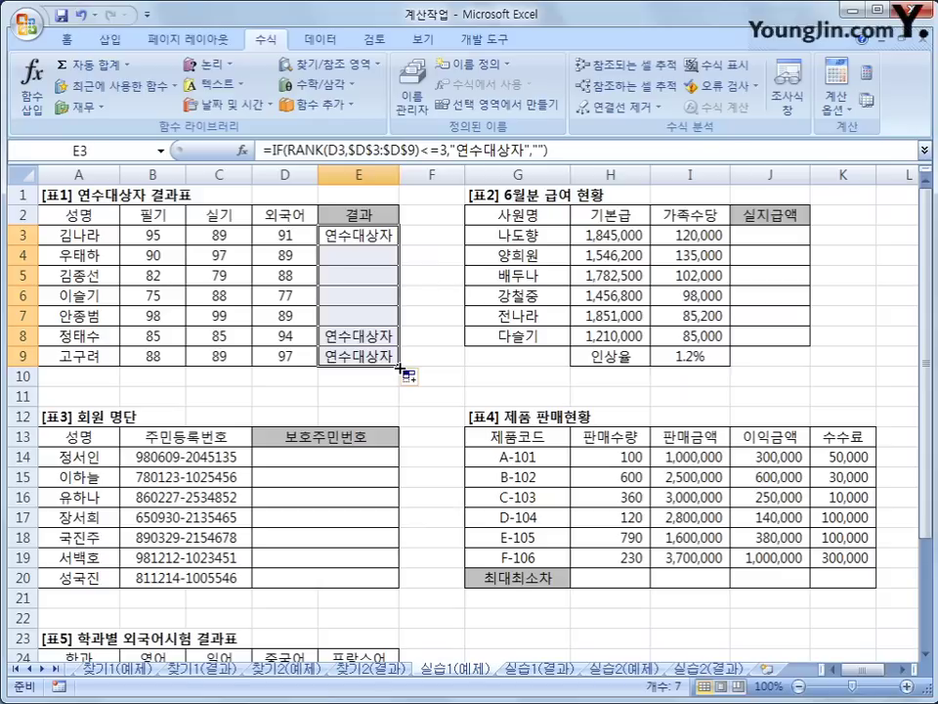
Begin the 실지급액 formula in J3 of 표2 as =H3+H3*$I$9, with an absolute reference to the 인상율 cell.
left_click(768, 233)
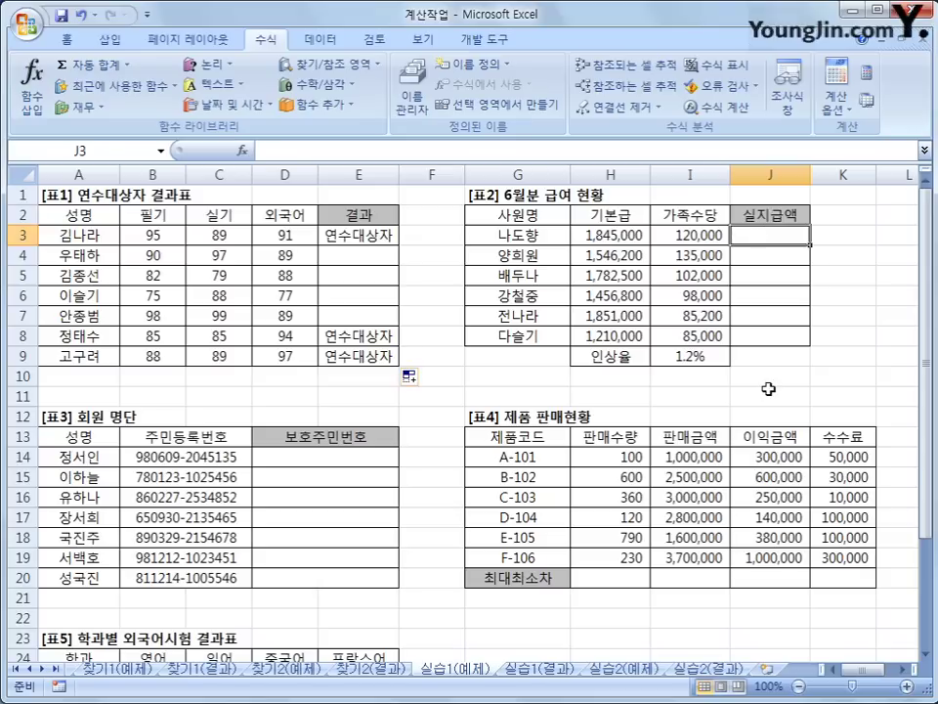
type("=")
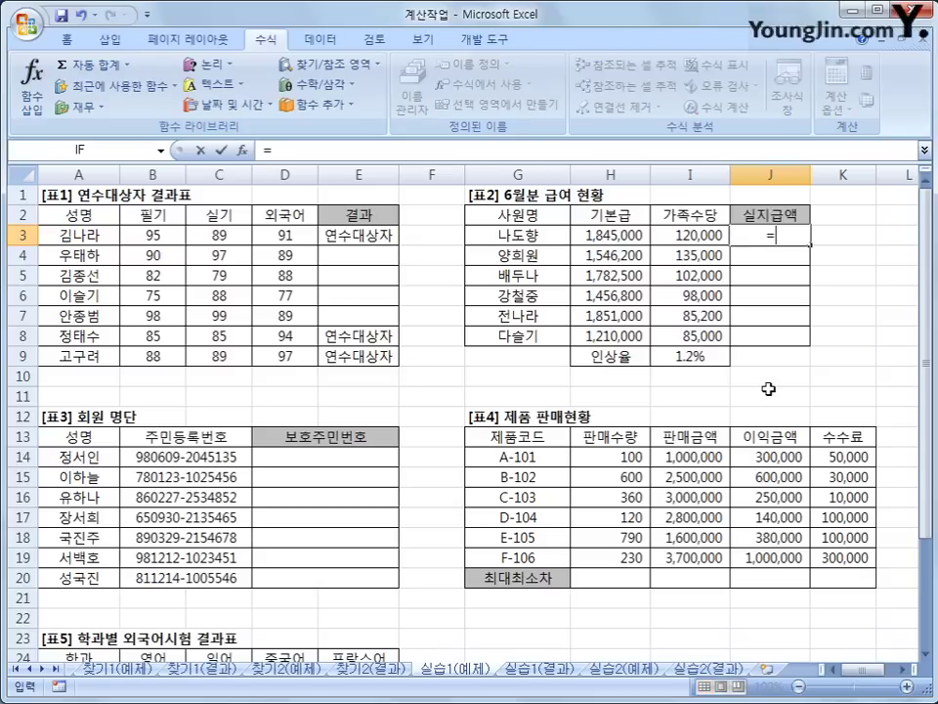
key("Left")
key("Left")
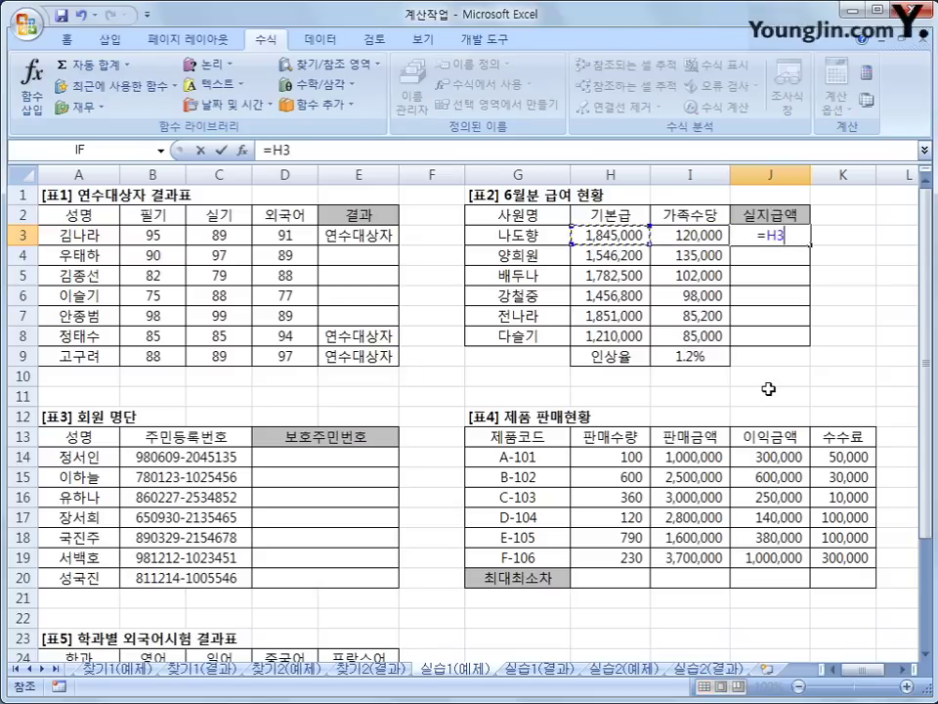
type("+")
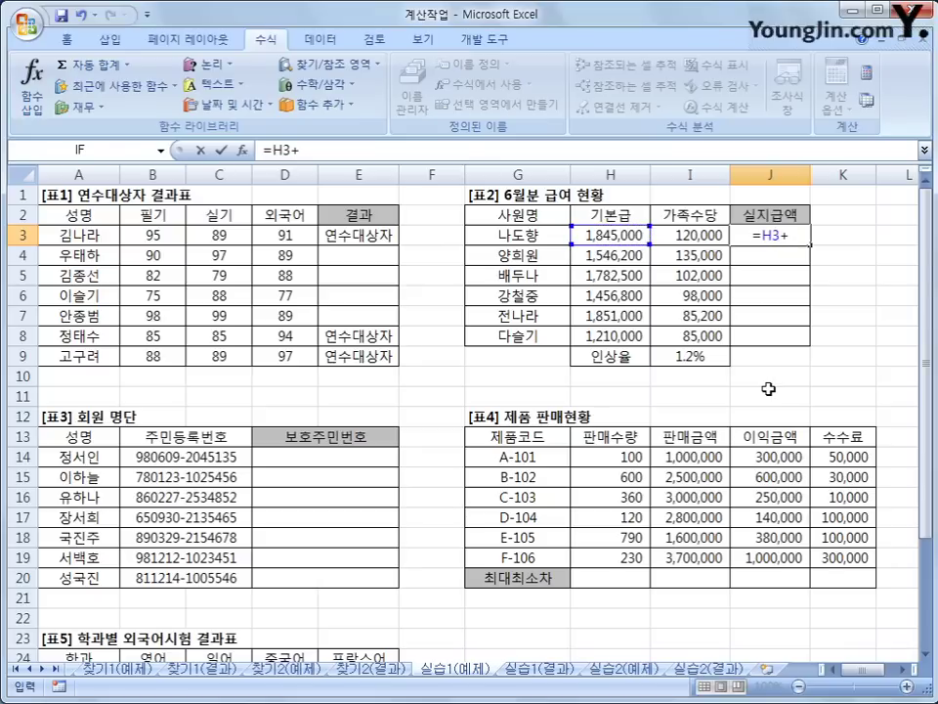
key("Left")
key("Left")
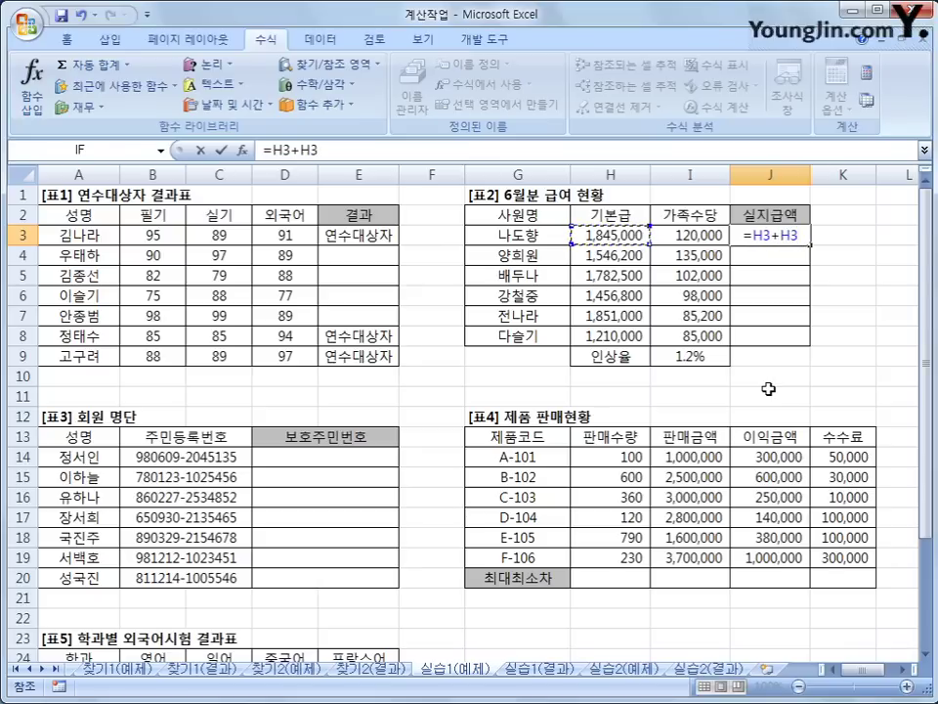
type("*")
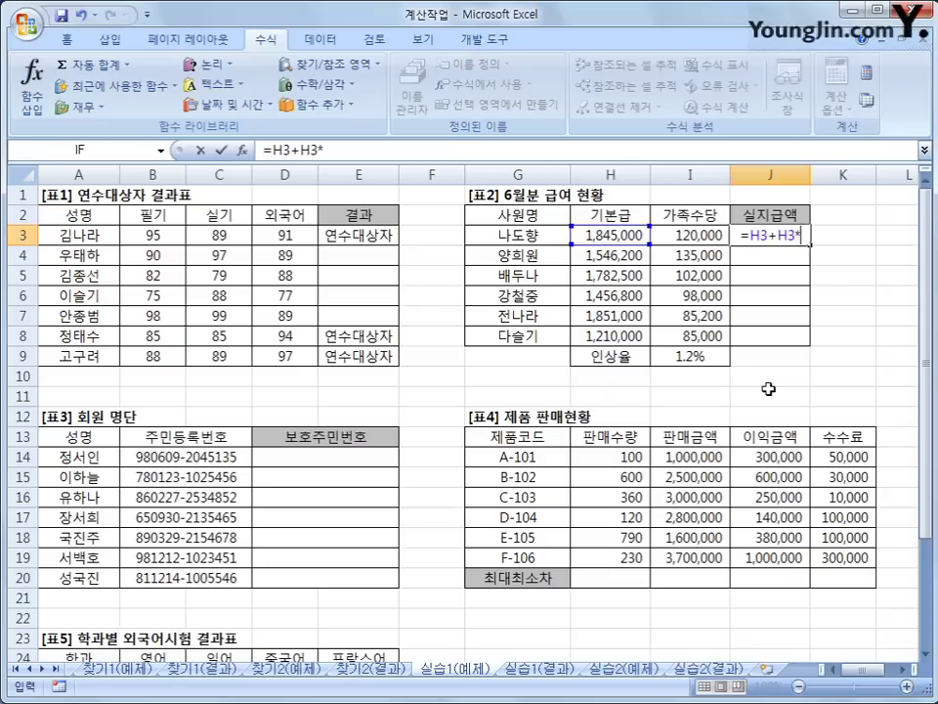
left_click(685, 358)
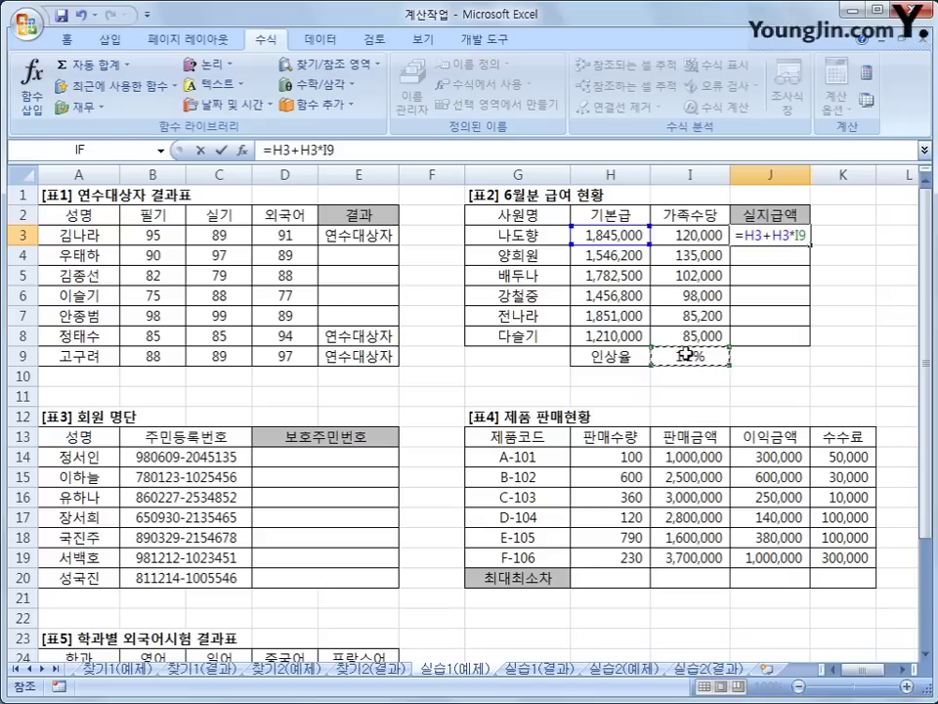
key("F4")
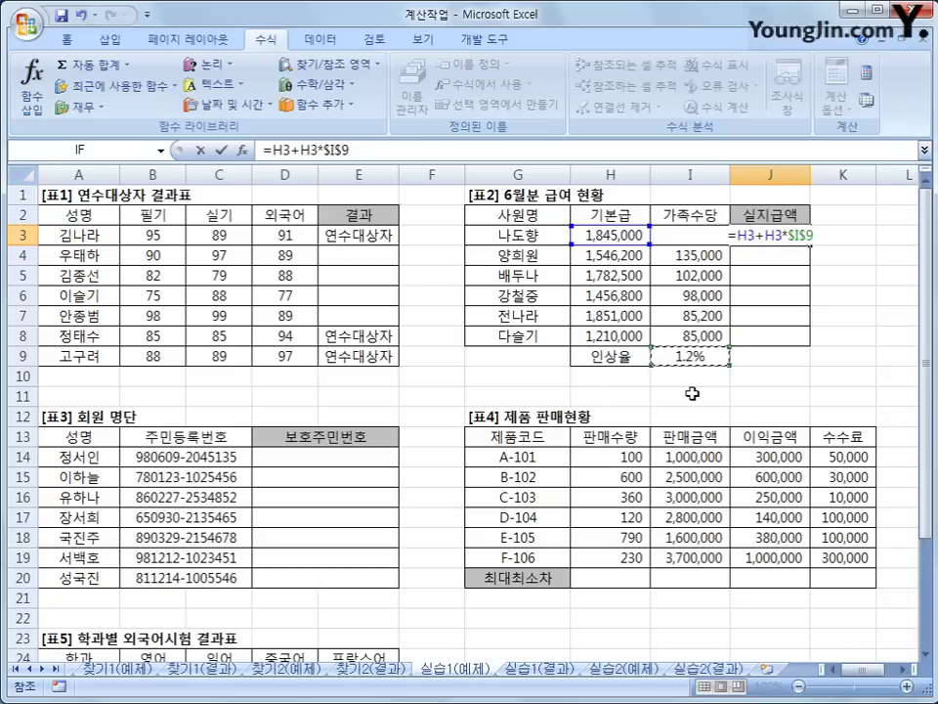
Complete the J3 formula by adding the 가족수당 in I3, then fill it down to J8.
type("+")
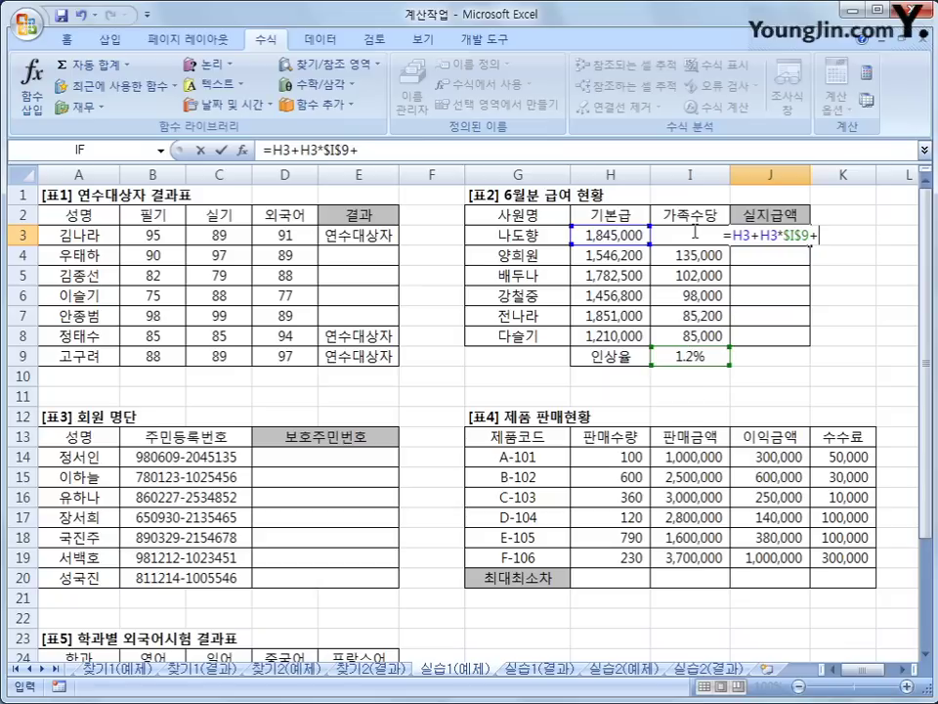
key("Left")
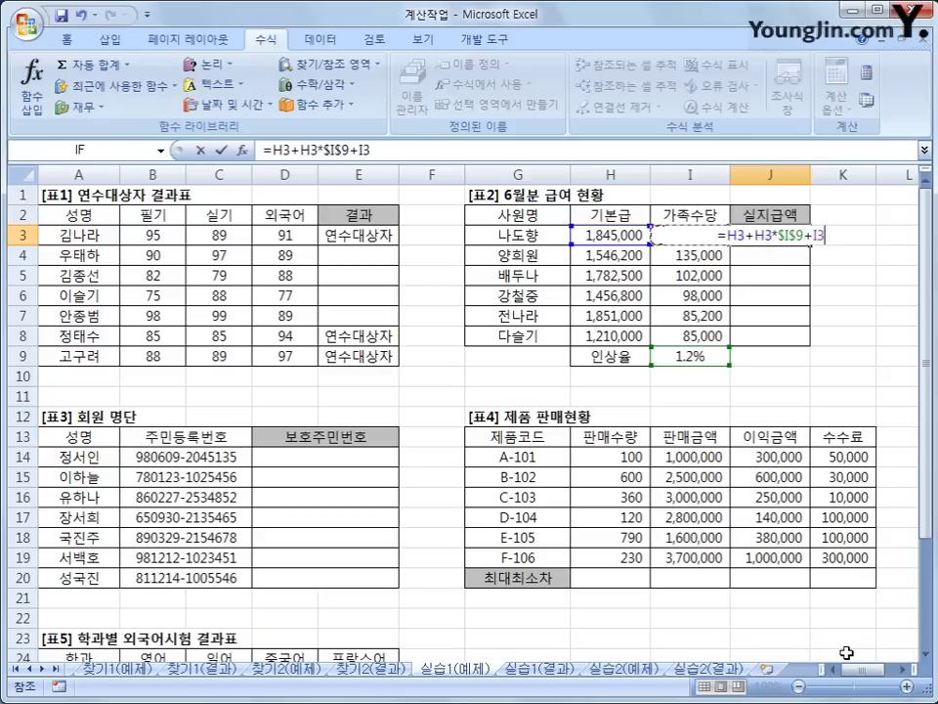
key("Return")
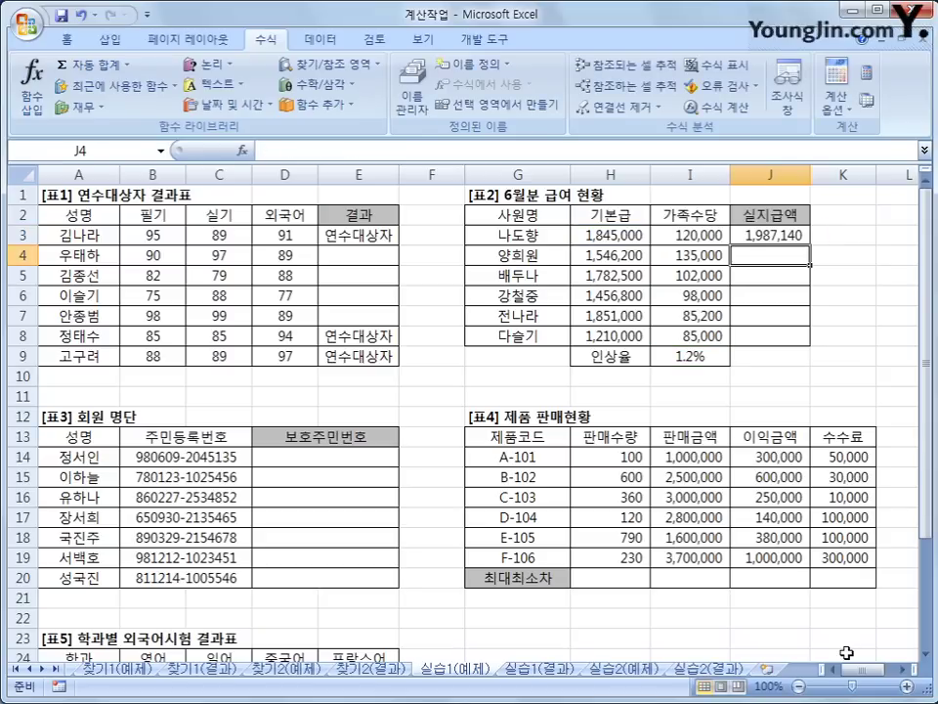
left_click(800, 234)
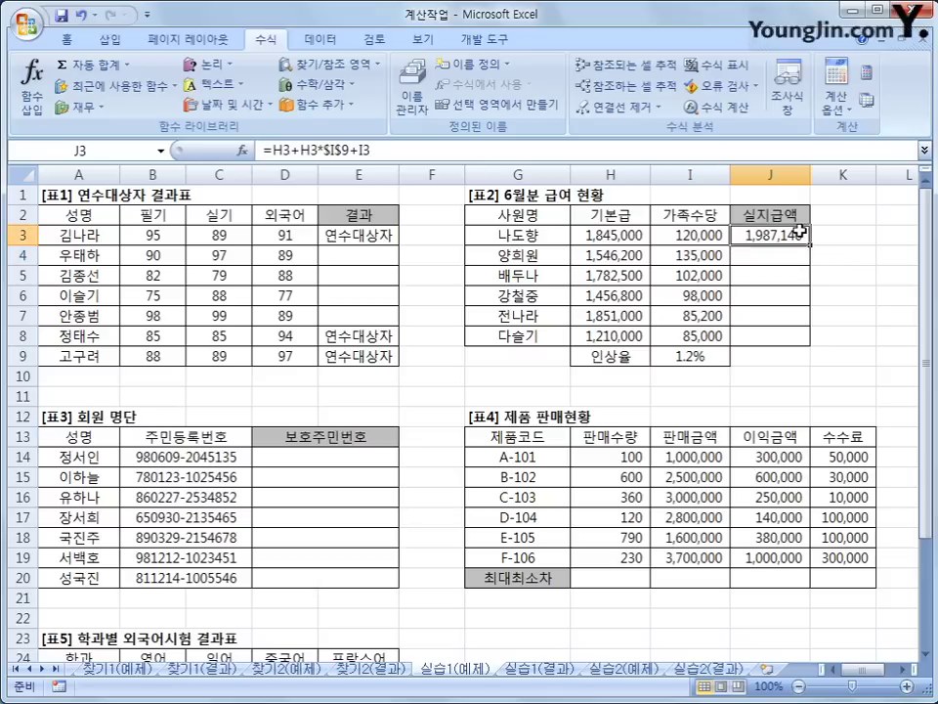
left_click_drag(811, 247, 810, 344)
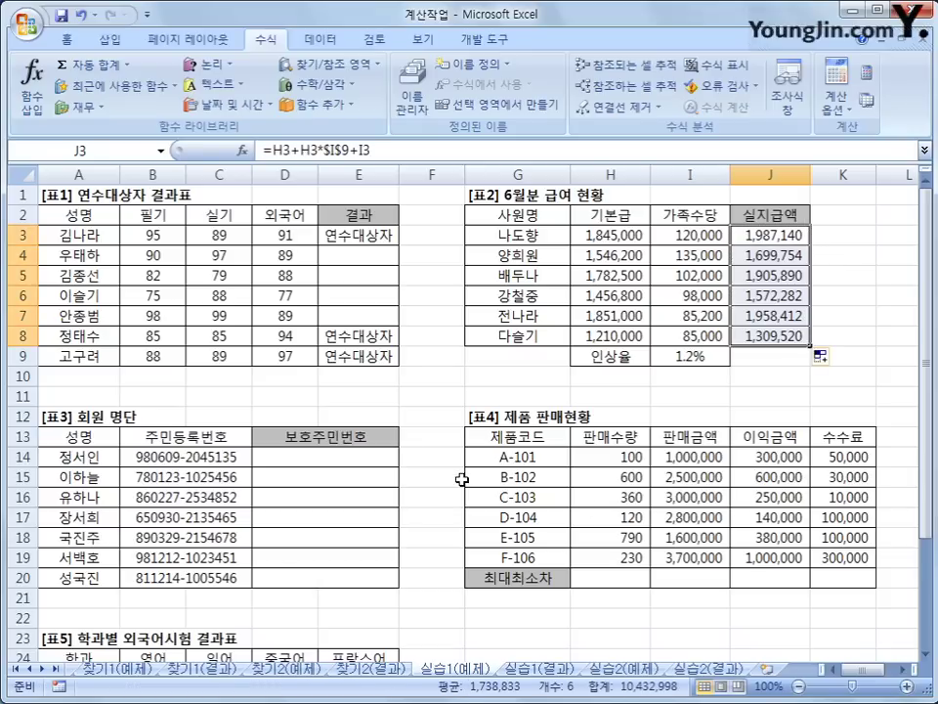
Insert the text function LEFT in D14 with Text B14 and Num_chars 6, and fill it down to row 20.
left_click(375, 461)
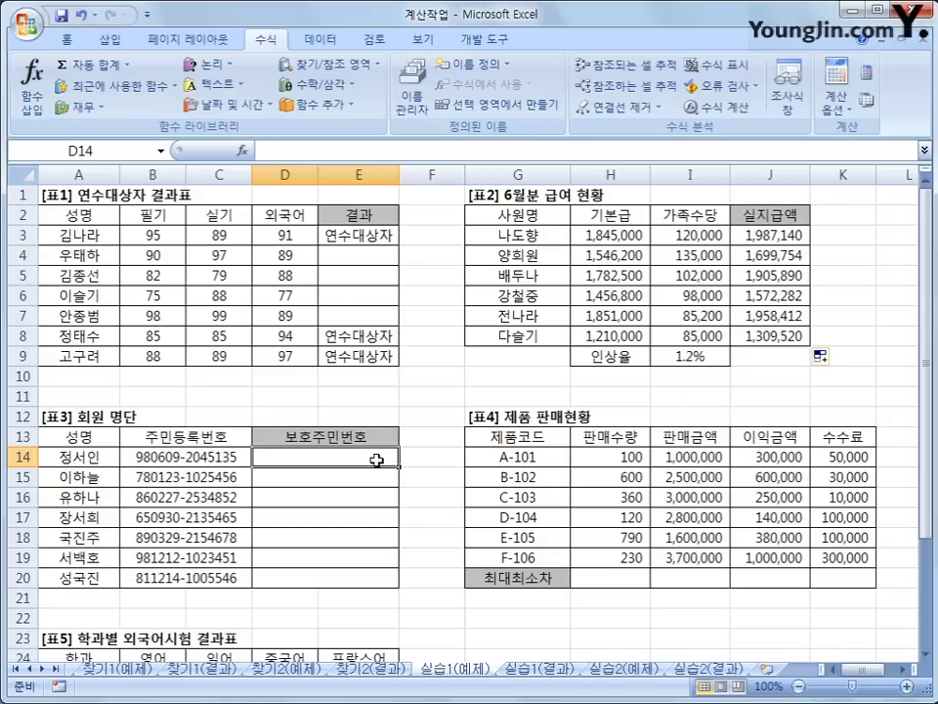
left_click(234, 86)
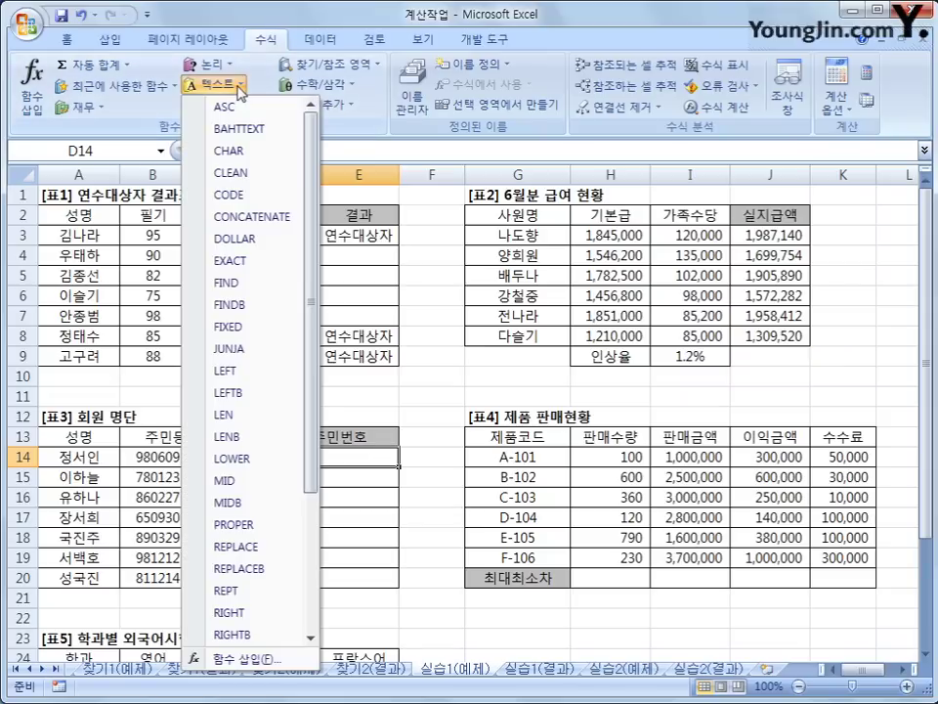
left_click(278, 376)
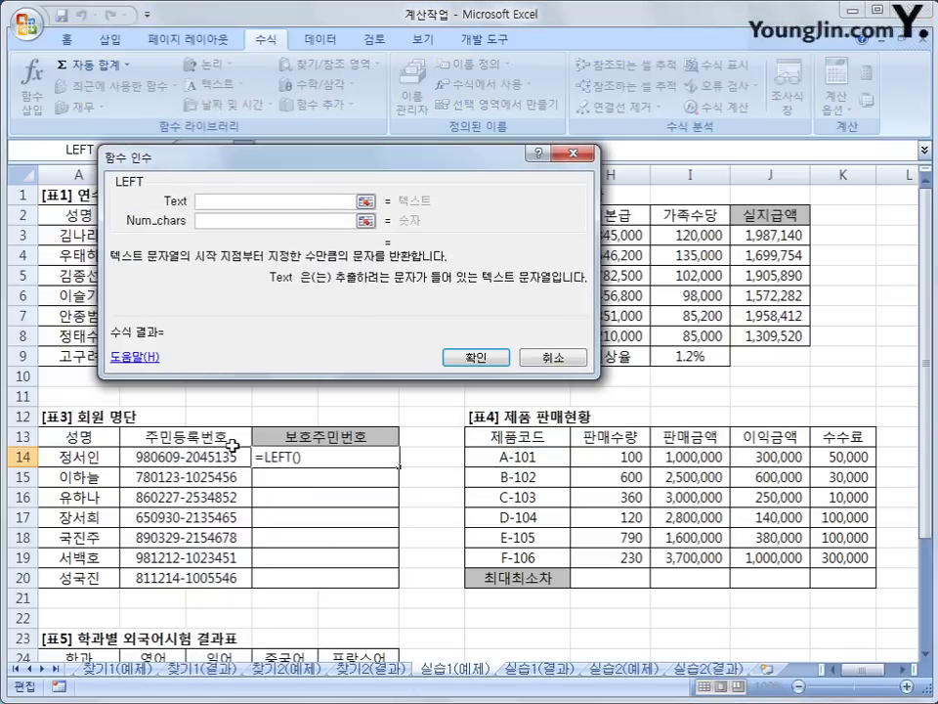
left_click(233, 445)
key("Tab")
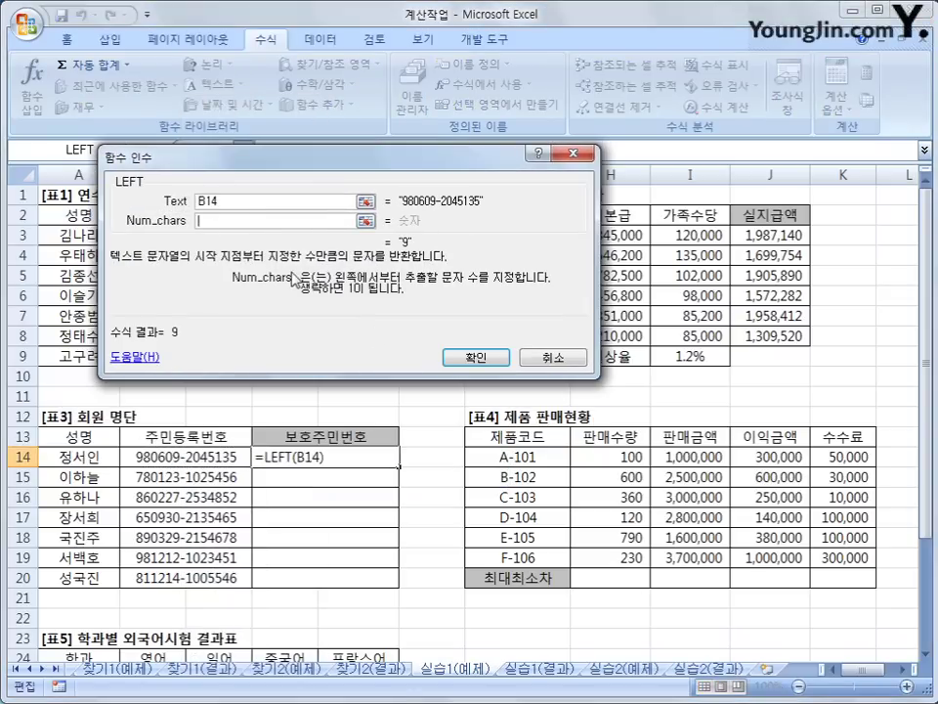
type("6")
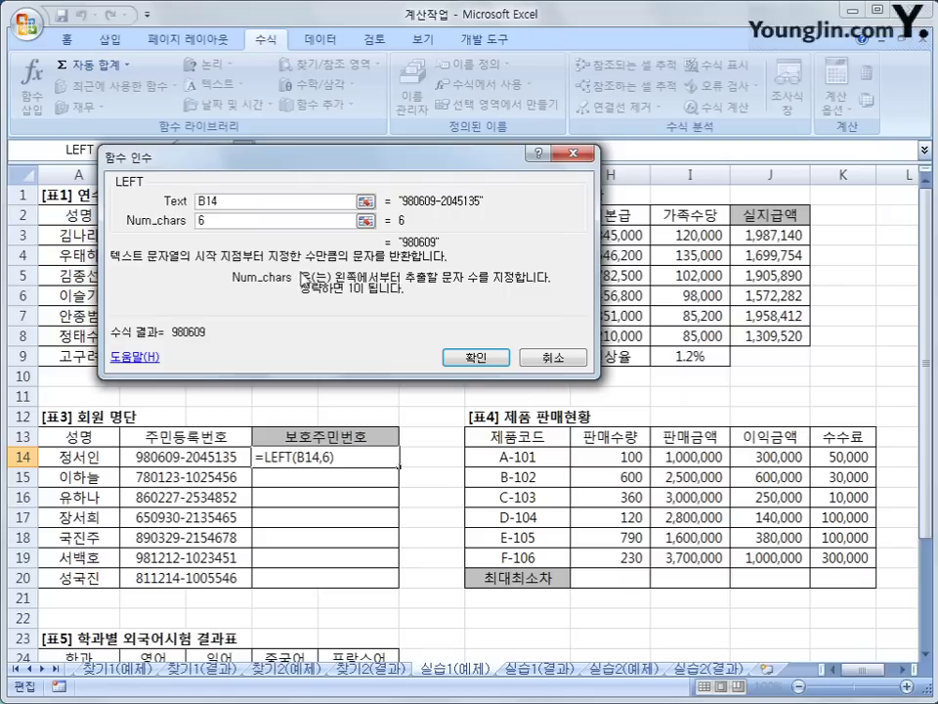
left_click(473, 358)
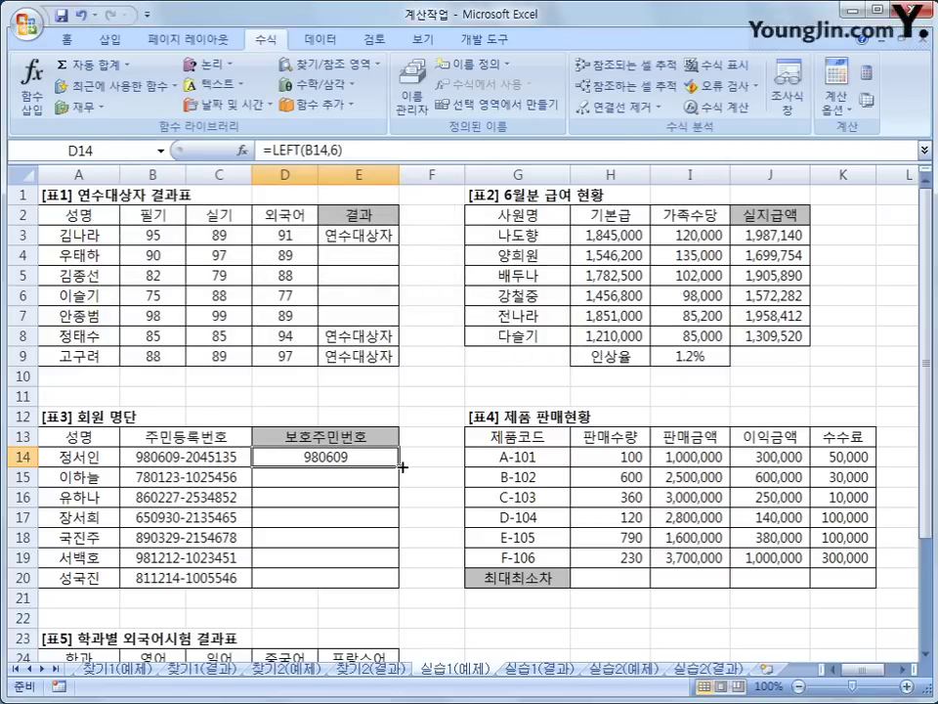
left_click_drag(399, 468, 392, 583)
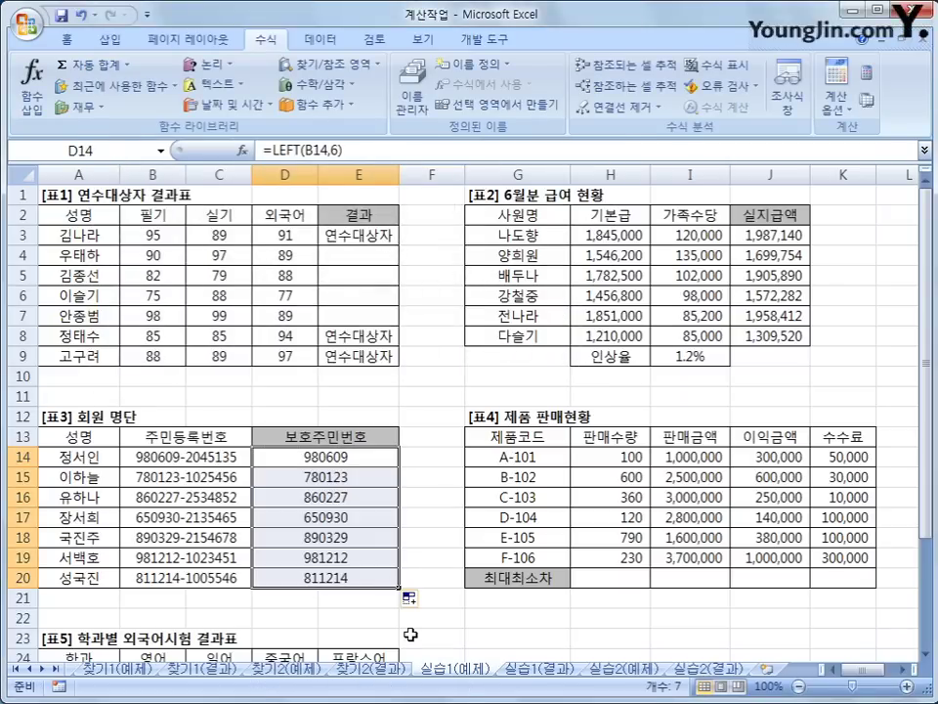
Set Num_chars to 8 in D14's LEFT function and refill the 보호주민번호 column down to row 20.
left_click(369, 457)
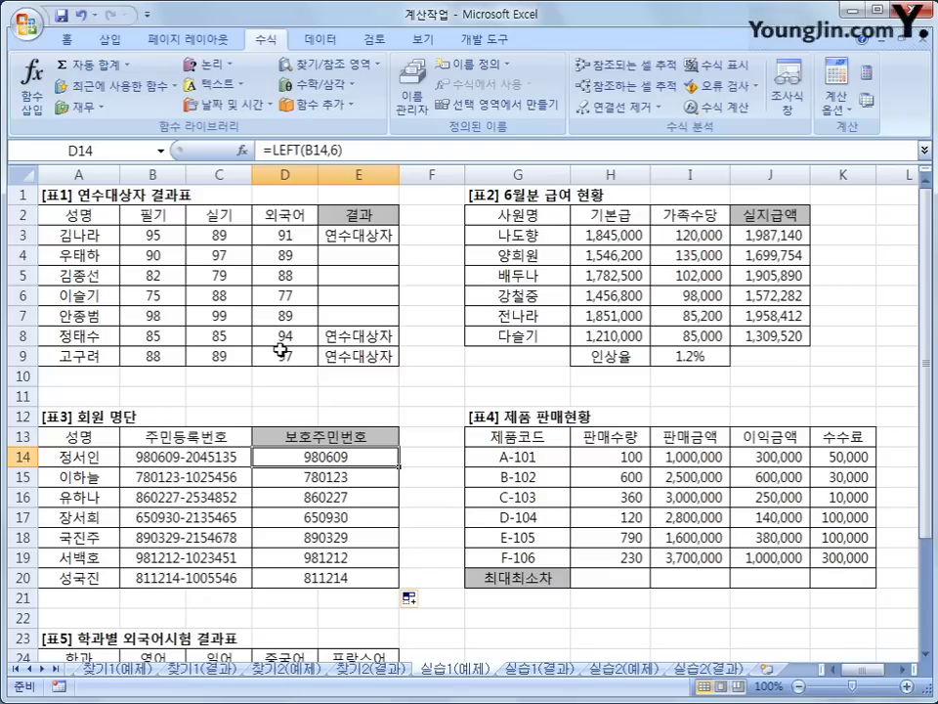
left_click(240, 150)
left_click_drag(324, 278, 591, 248)
key("Tab")
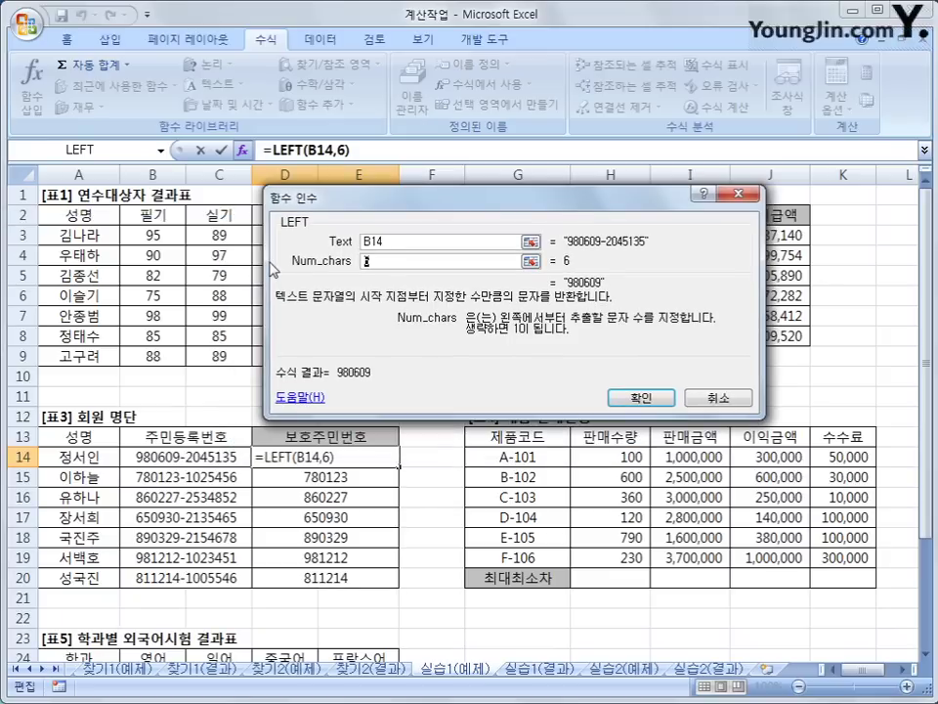
type("8")
left_click(638, 398)
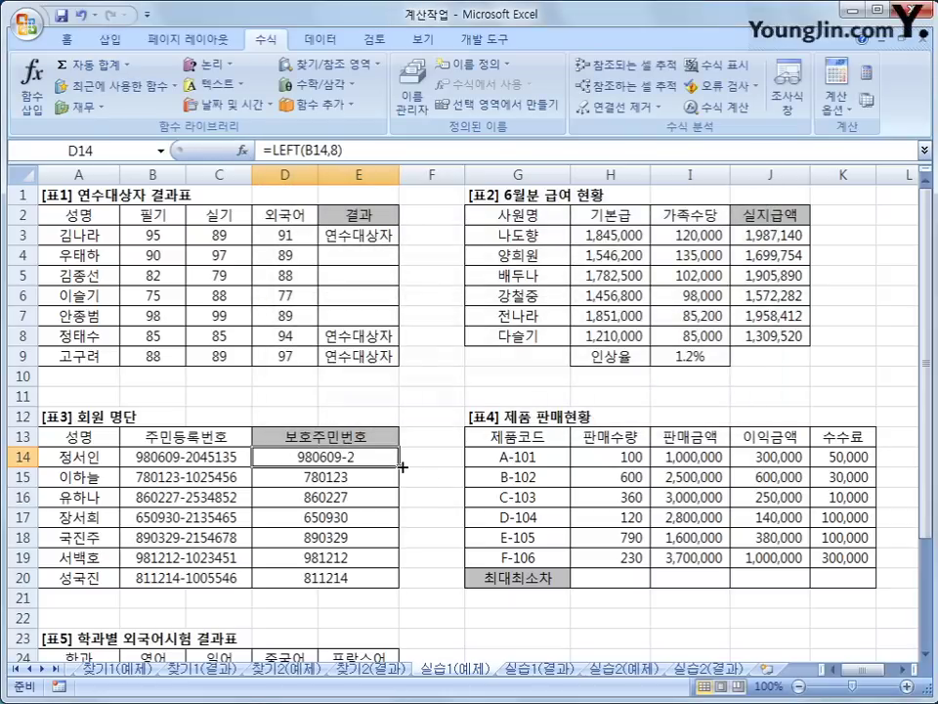
left_click_drag(402, 468, 399, 585)
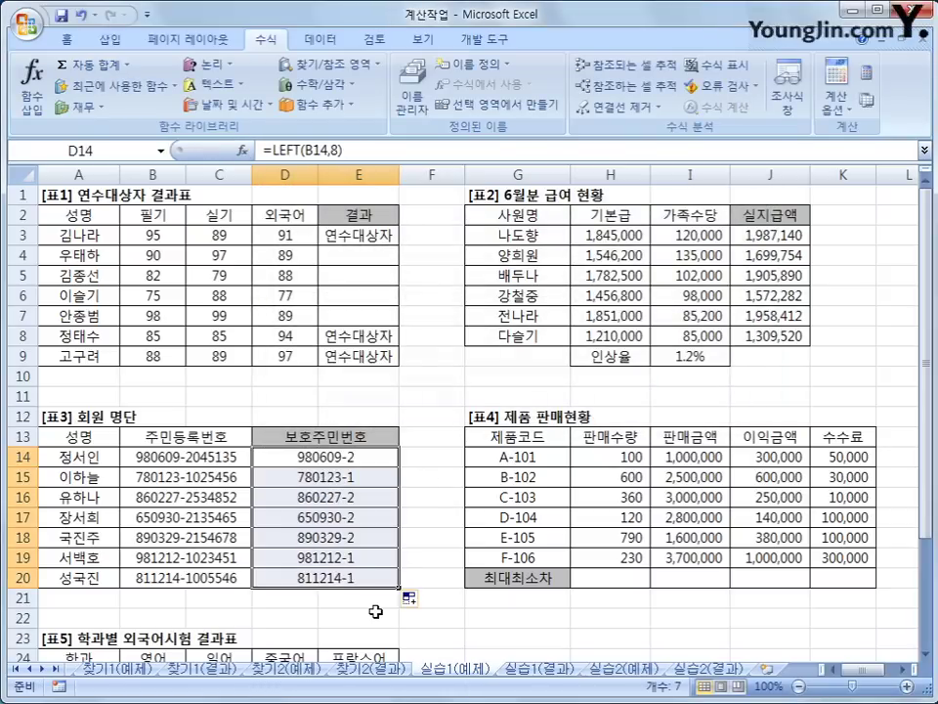
Append &"******" to the LEFT formula in D14 and fill the 보호주민번호 column down to row 20.
left_click(381, 461)
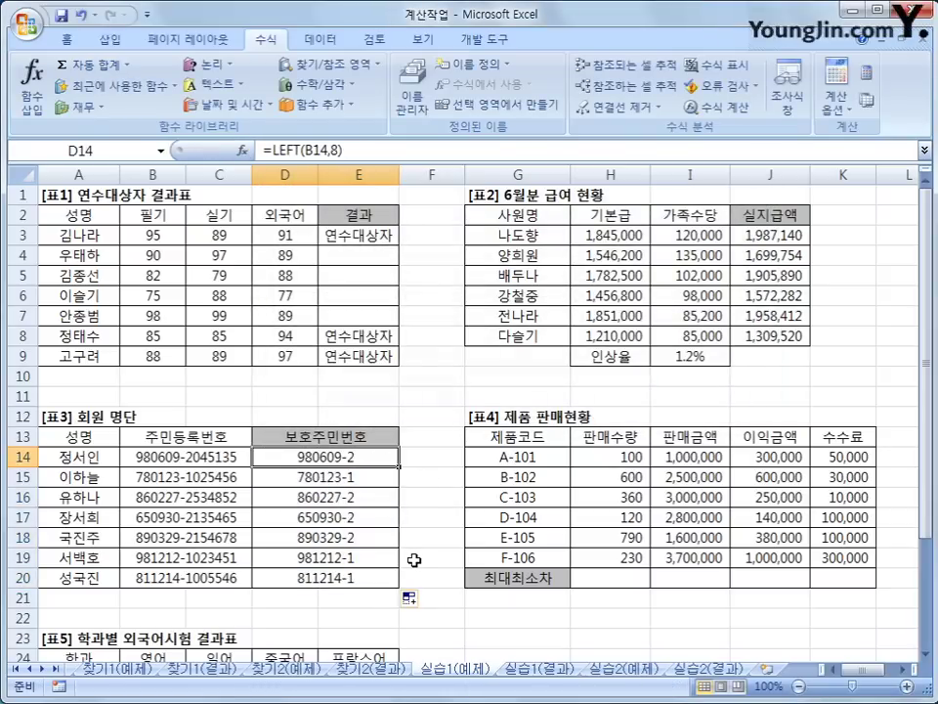
left_click(383, 150)
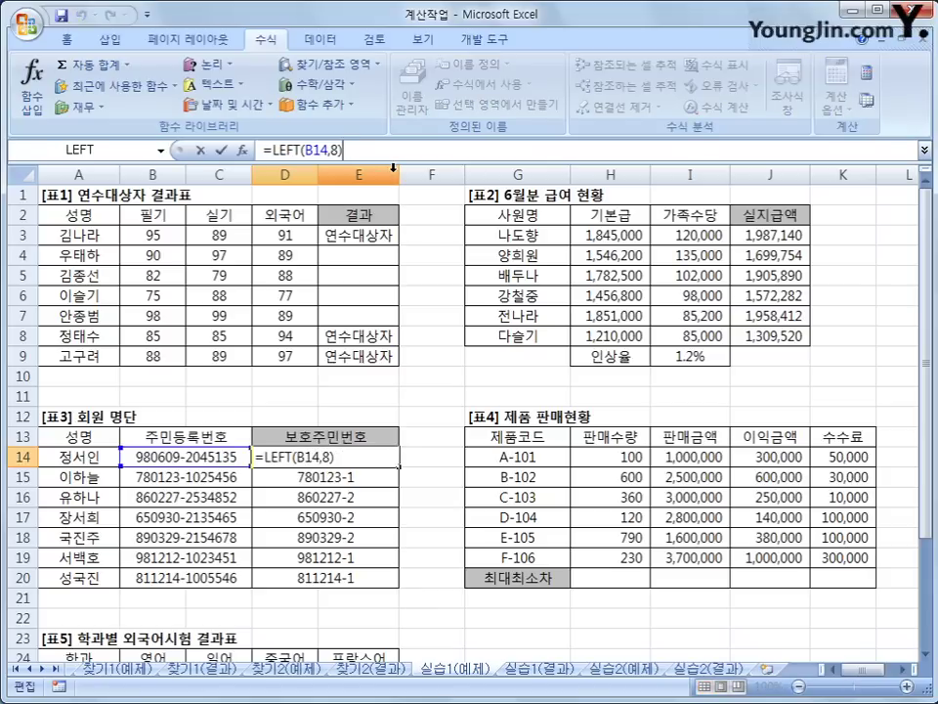
type("&\"")
type("******")
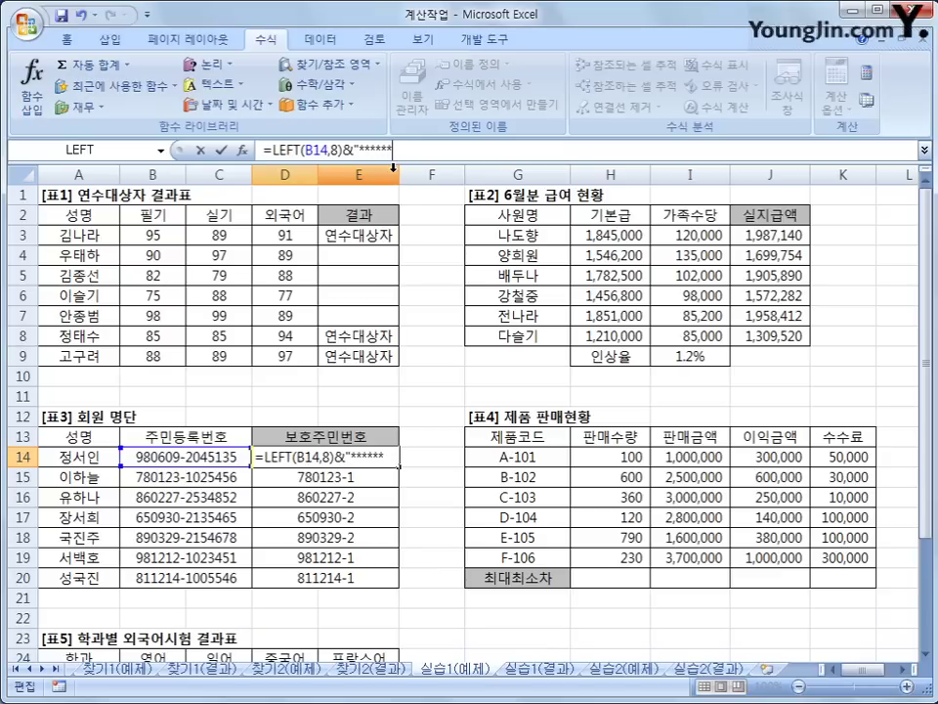
type("\"")
key("Return")
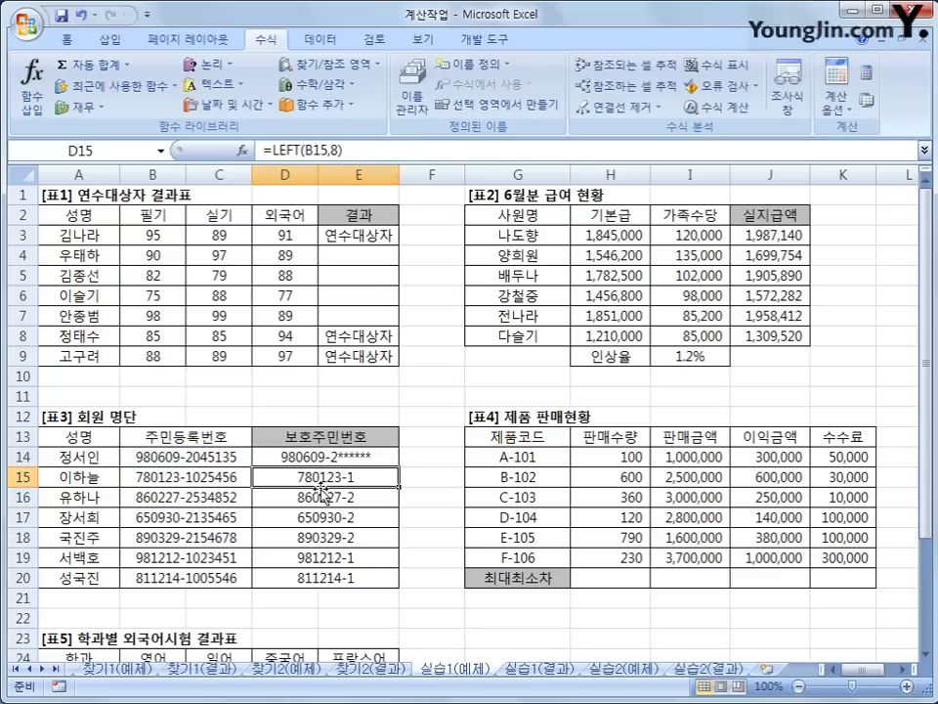
left_click(303, 456)
left_click_drag(400, 470, 399, 592)
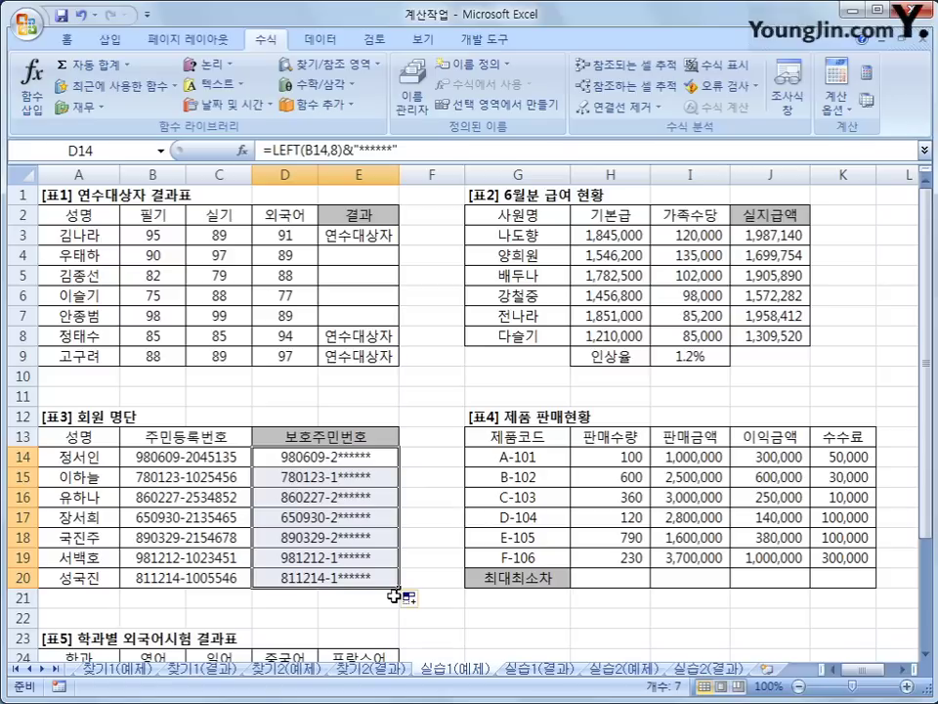
Insert the statistical function MAX in H20 for the 최대최소차 row, with H14:H19 as Number1.
left_click(619, 583)
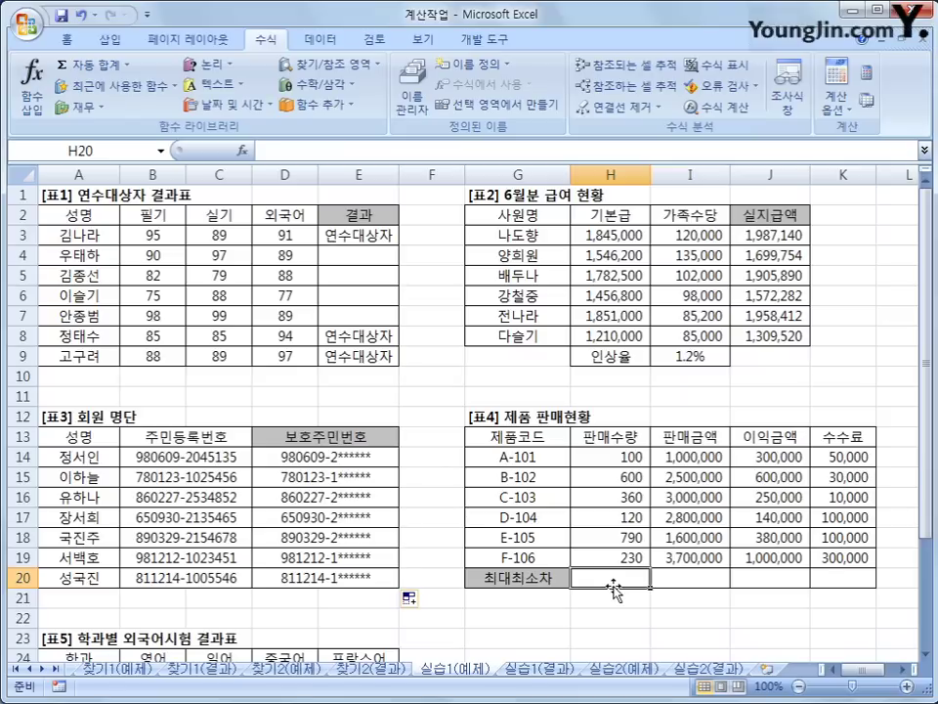
left_click(313, 103)
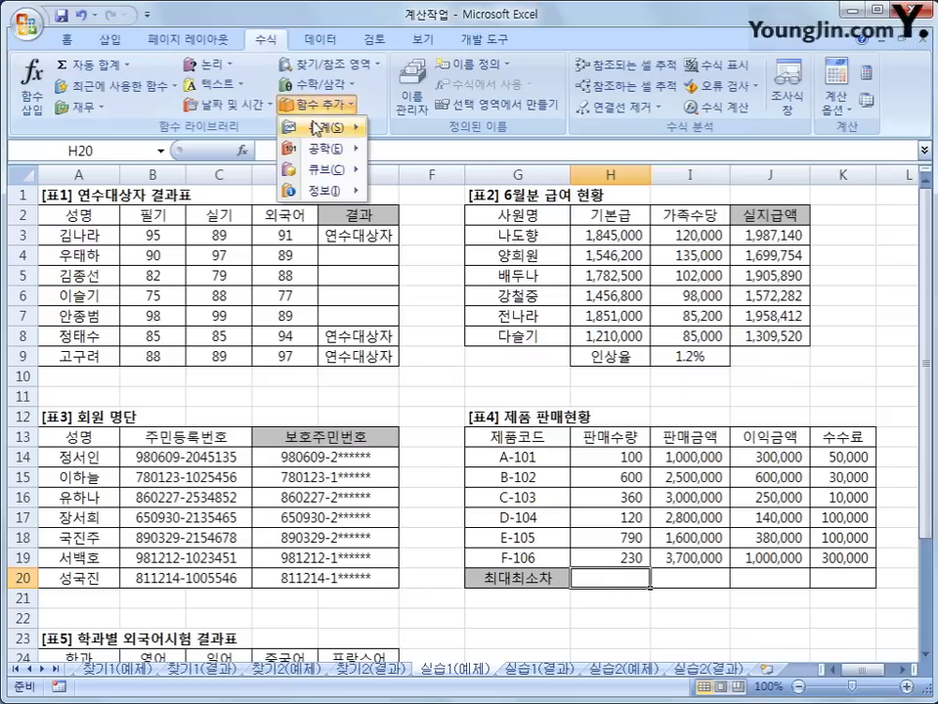
mouse_move(320, 136)
left_click_drag(529, 164, 509, 394)
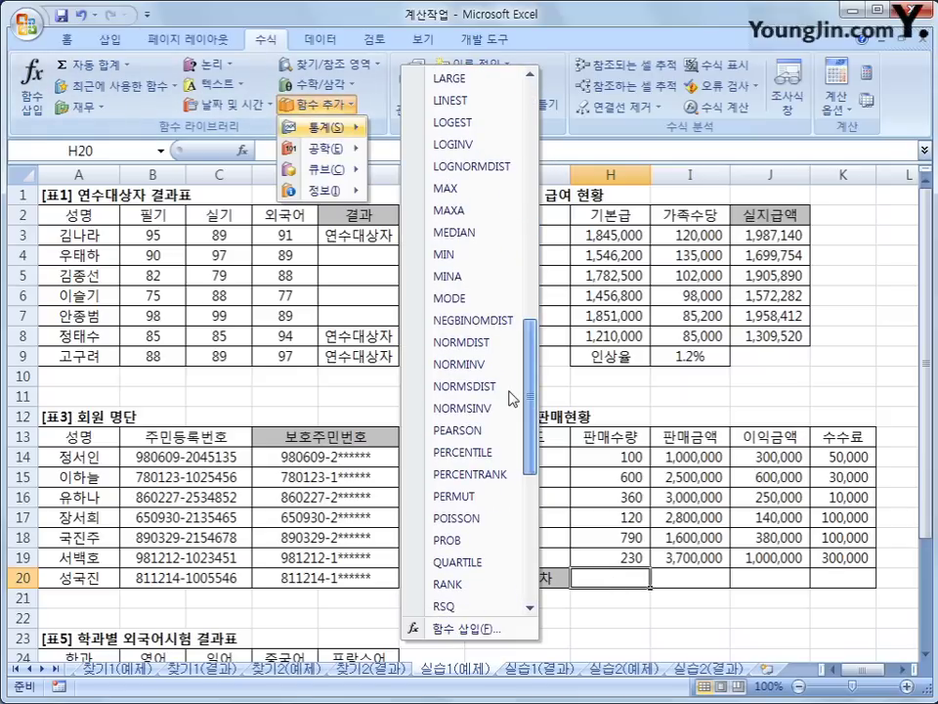
left_click(488, 188)
left_click_drag(629, 454, 619, 558)
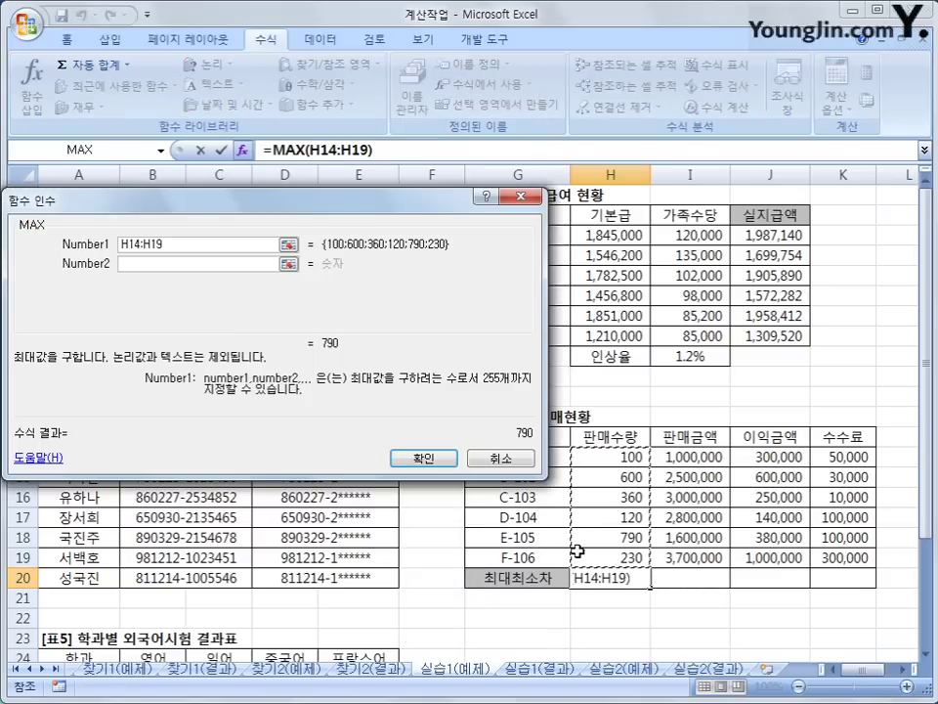
left_click(427, 457)
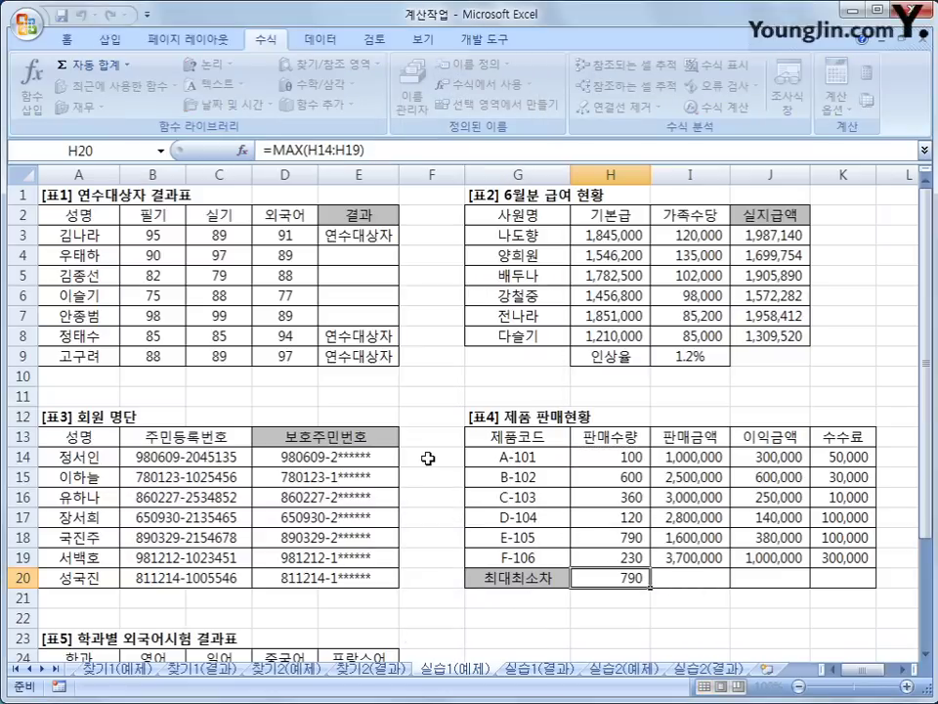
Subtract MIN(H14:H19) at the end of H20's MAX formula, and fill it across to K20.
left_click(392, 148)
type("-")
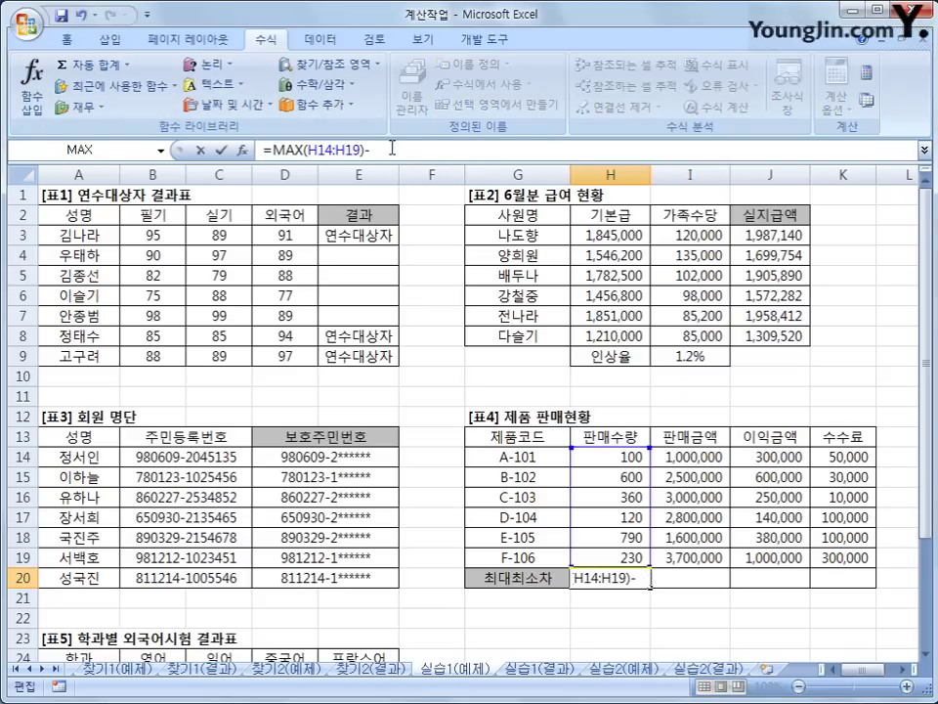
left_click(315, 104)
mouse_move(355, 133)
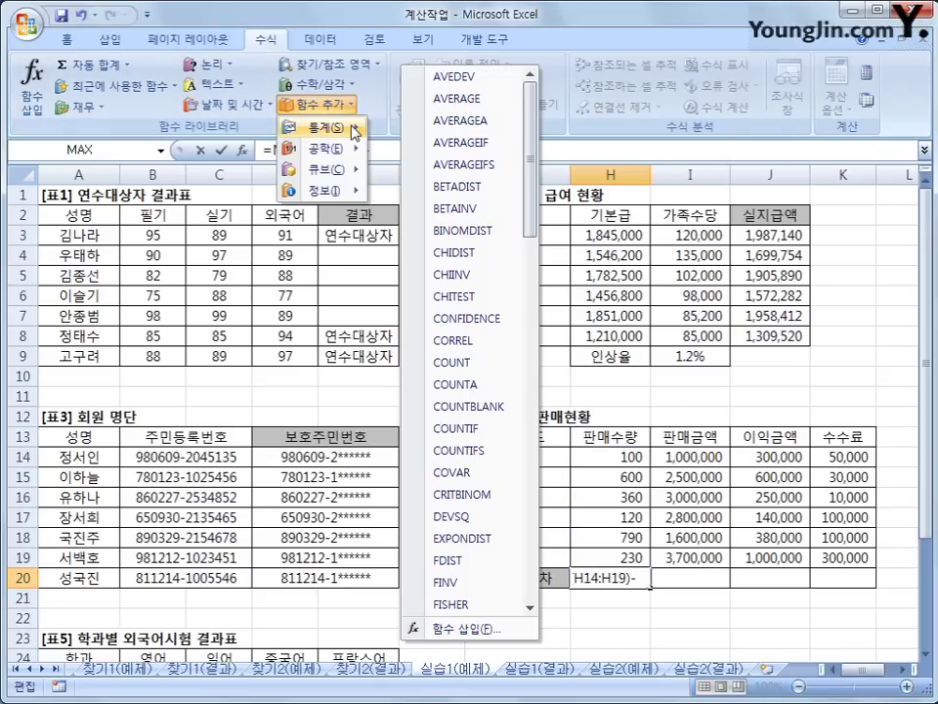
left_click_drag(528, 146, 524, 346)
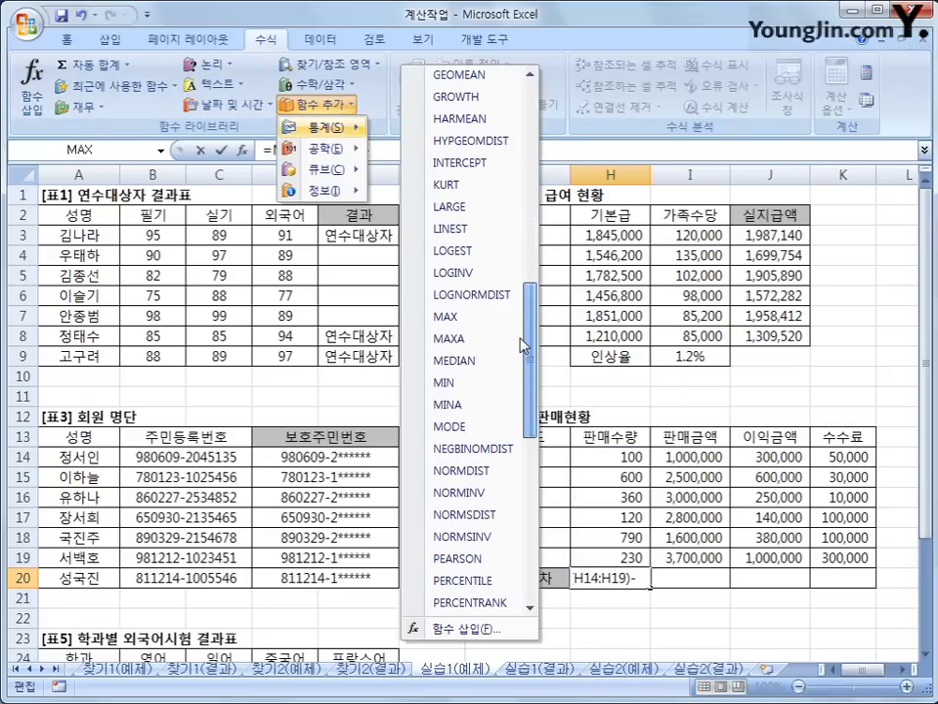
left_click(482, 382)
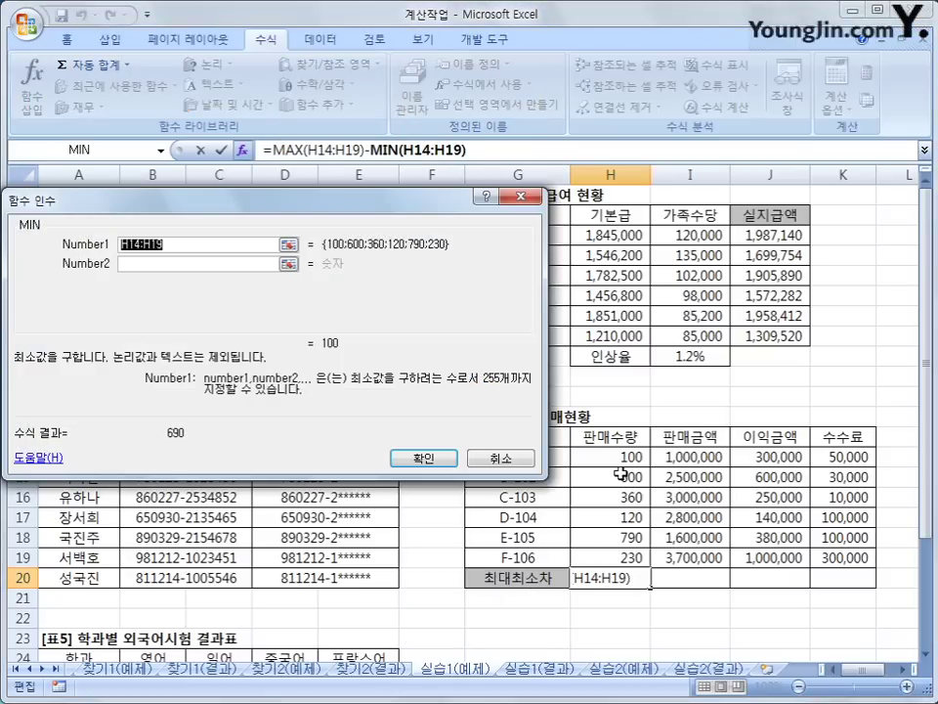
left_click_drag(618, 457, 613, 554)
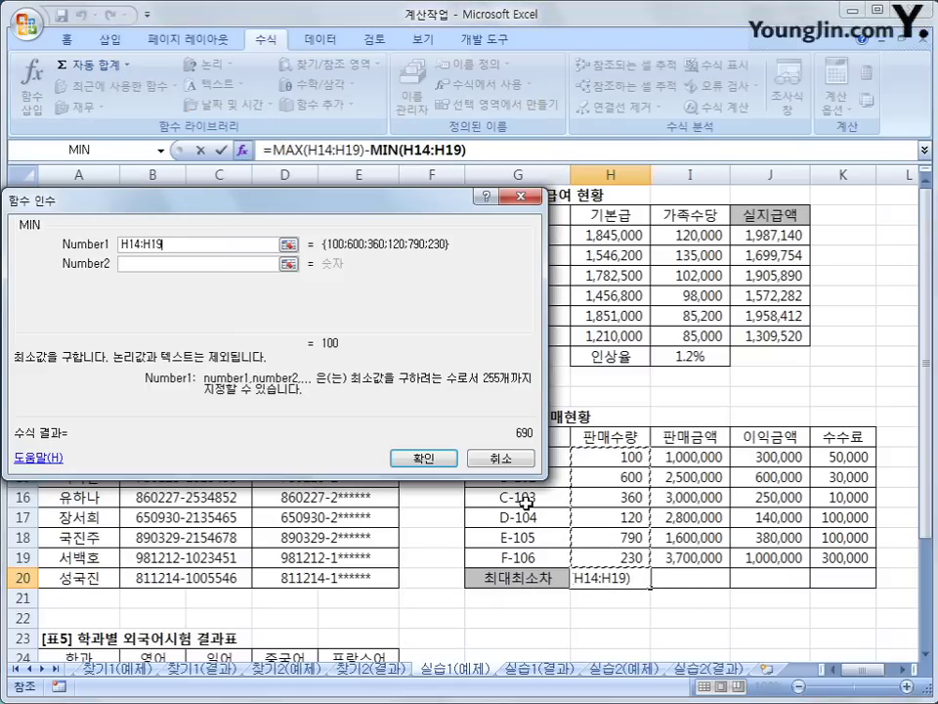
left_click(435, 457)
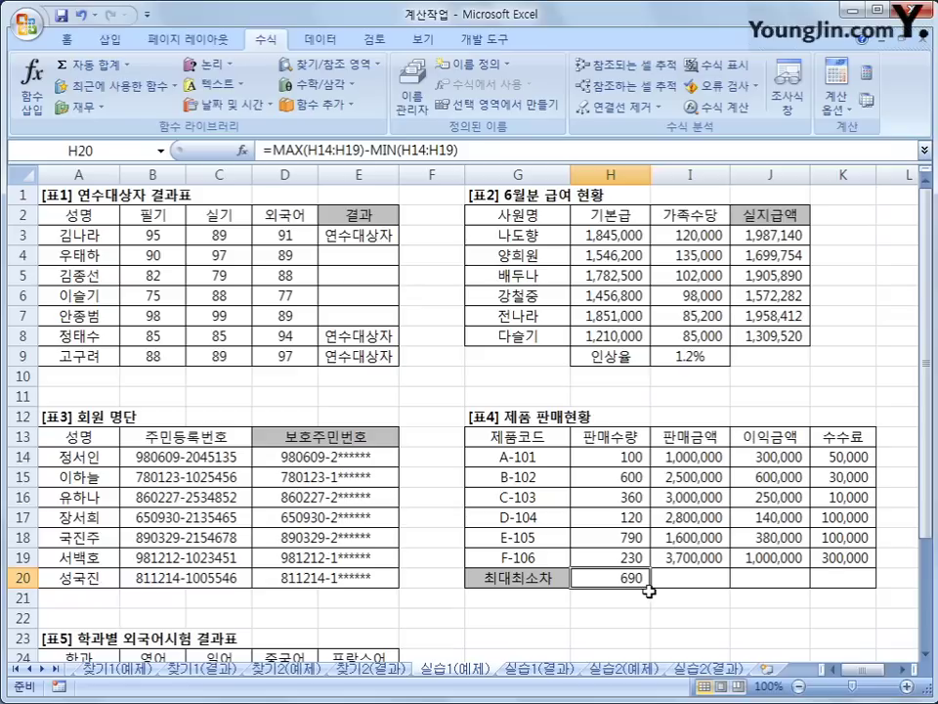
left_click_drag(648, 591, 864, 605)
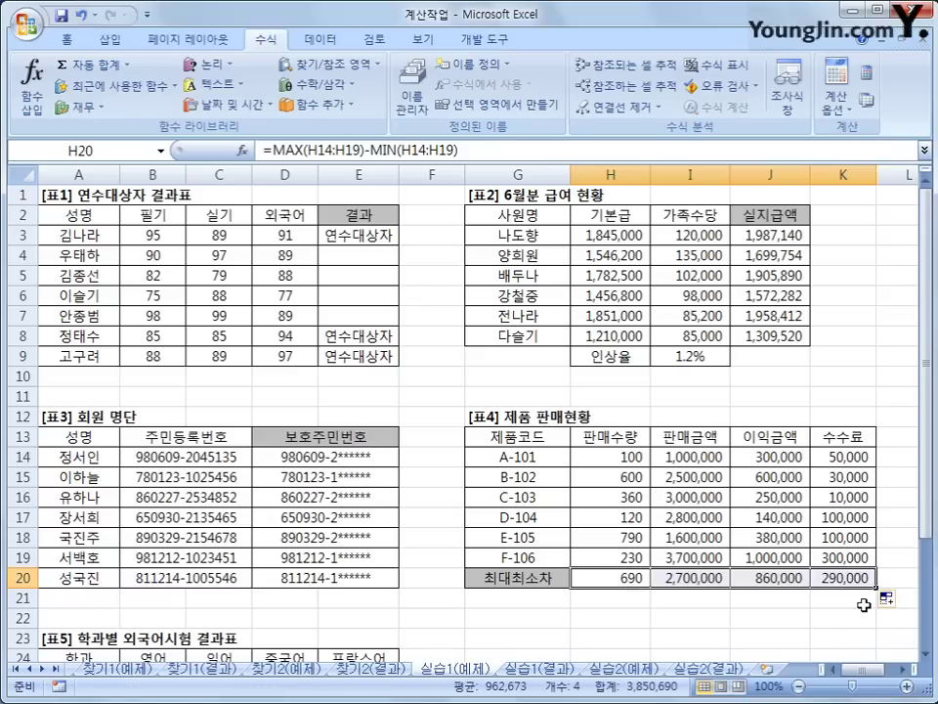
Average the 영어 scores B25:B29 in B30, fill the formula across to E30, and check the copied formulas.
scroll(280, 446, "down", 5)
left_click(164, 473)
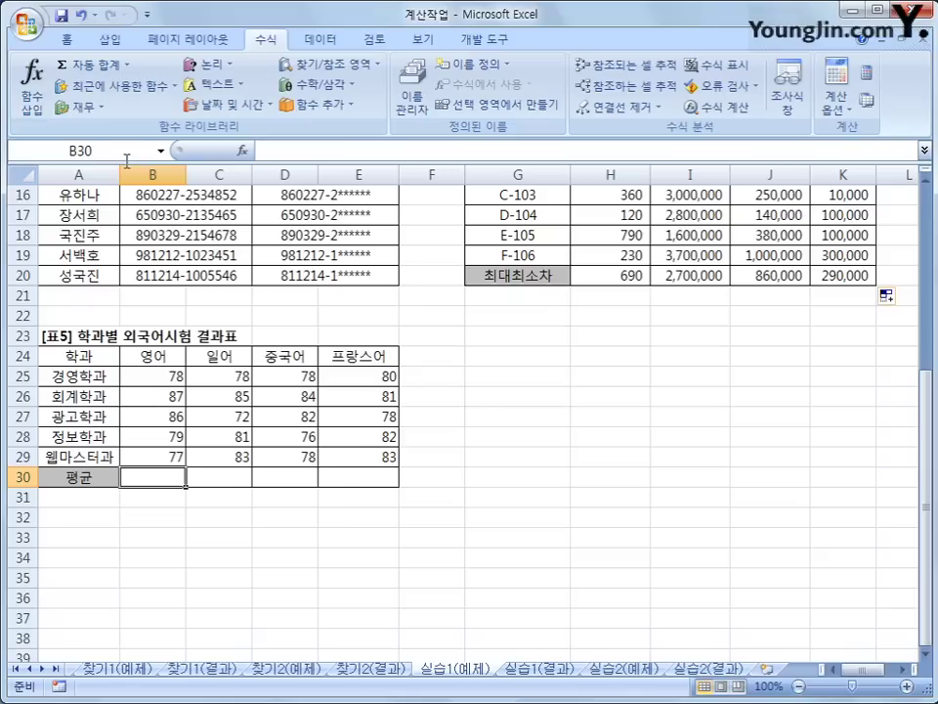
left_click(128, 64)
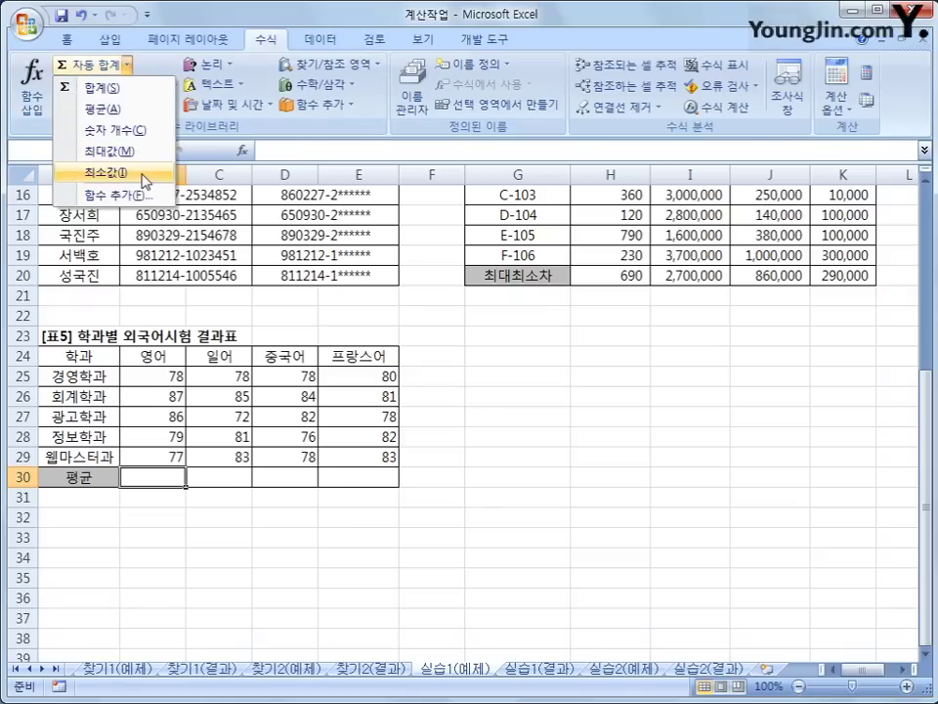
left_click(130, 119)
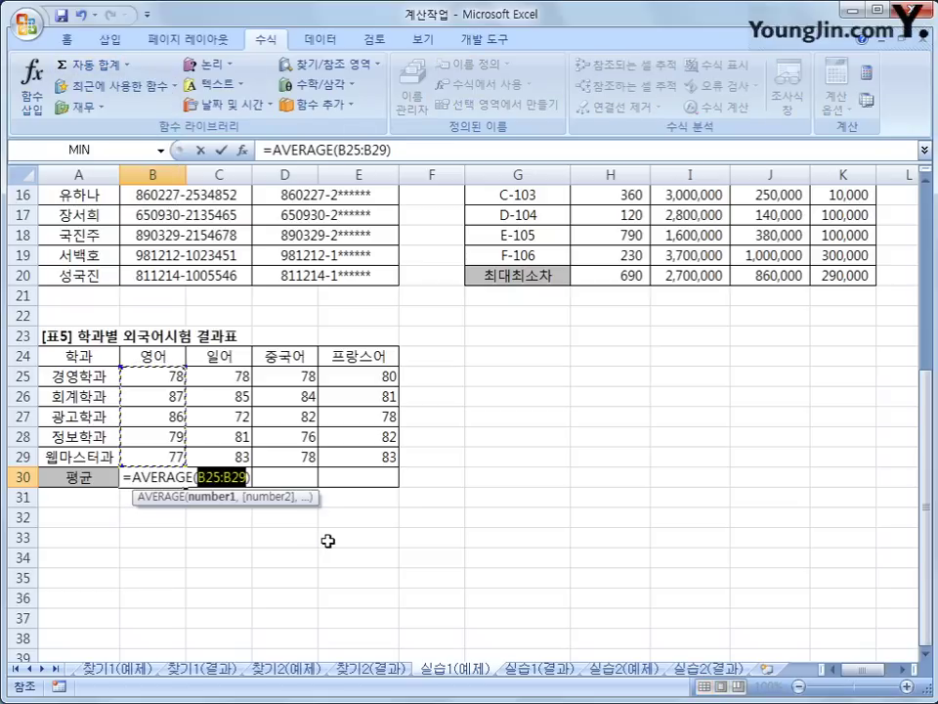
key("Return")
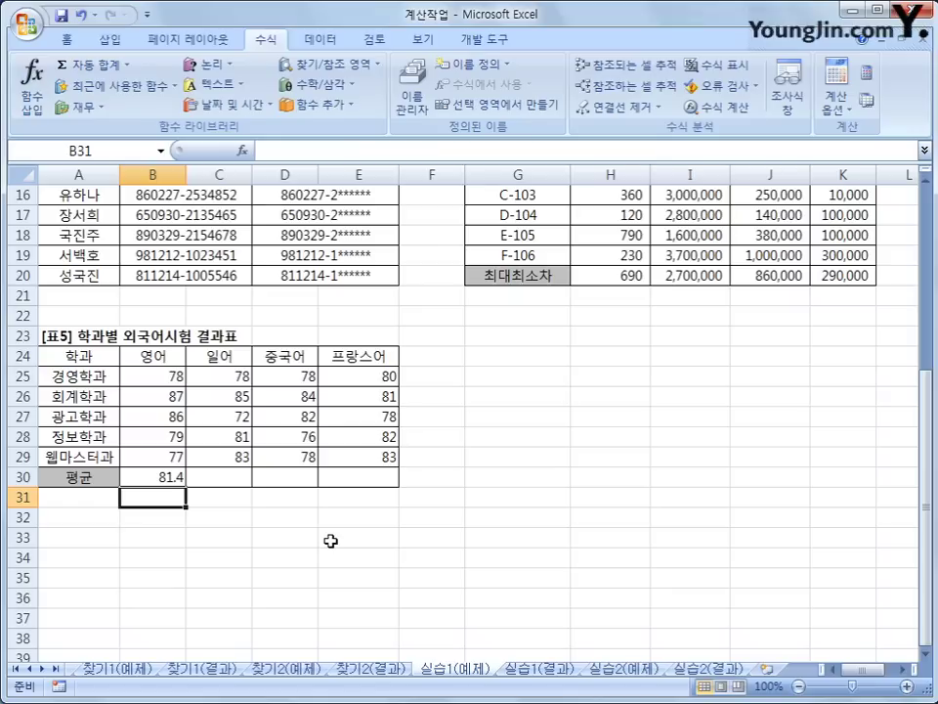
left_click(180, 478)
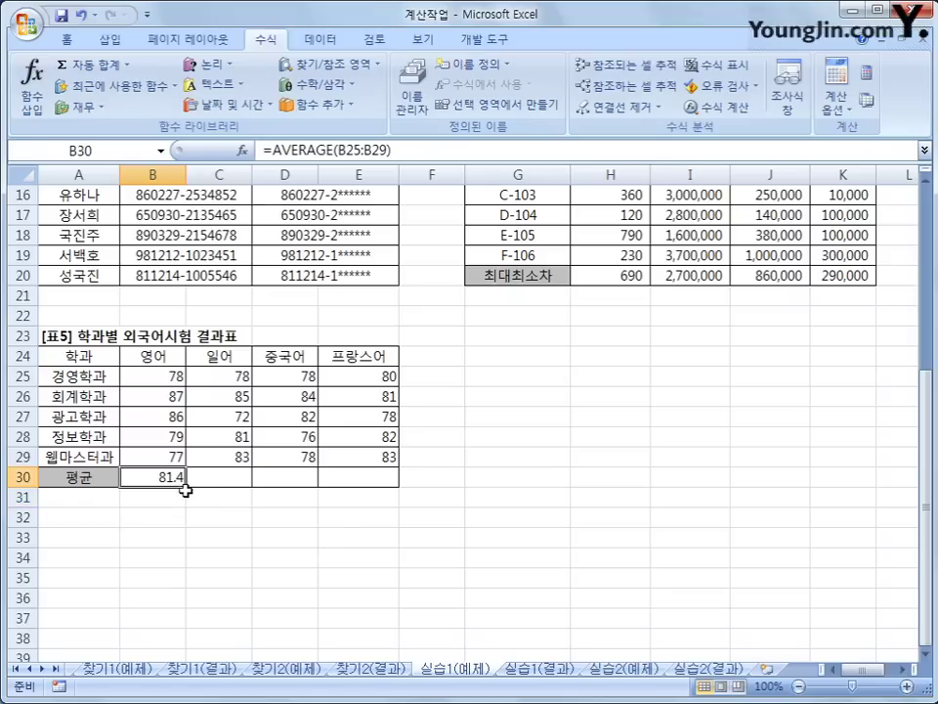
left_click_drag(186, 487, 395, 484)
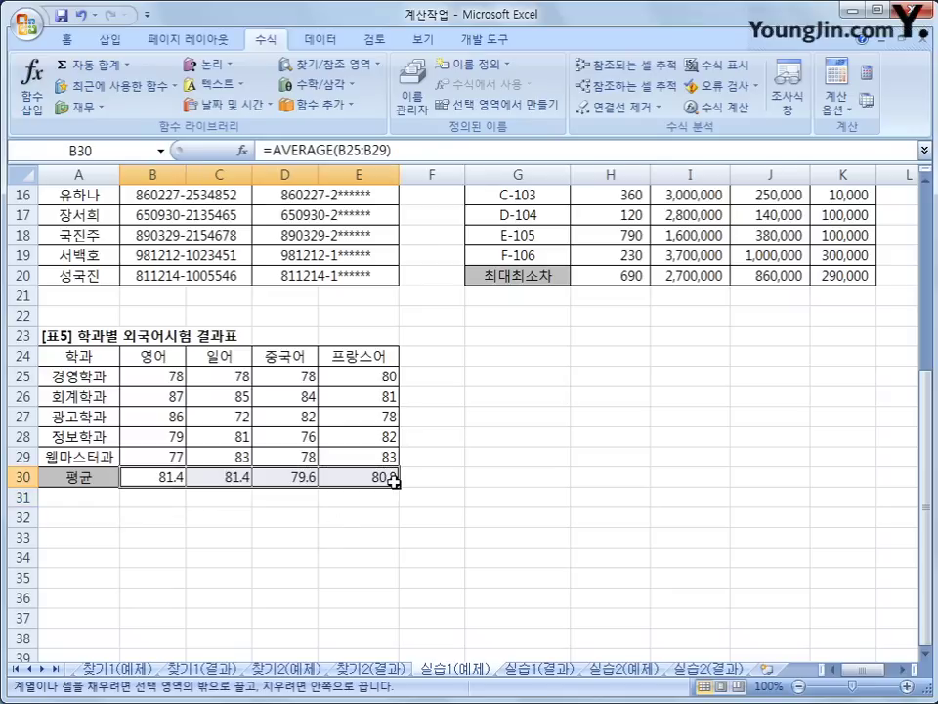
left_click(242, 478)
left_click(293, 478)
left_click(350, 478)
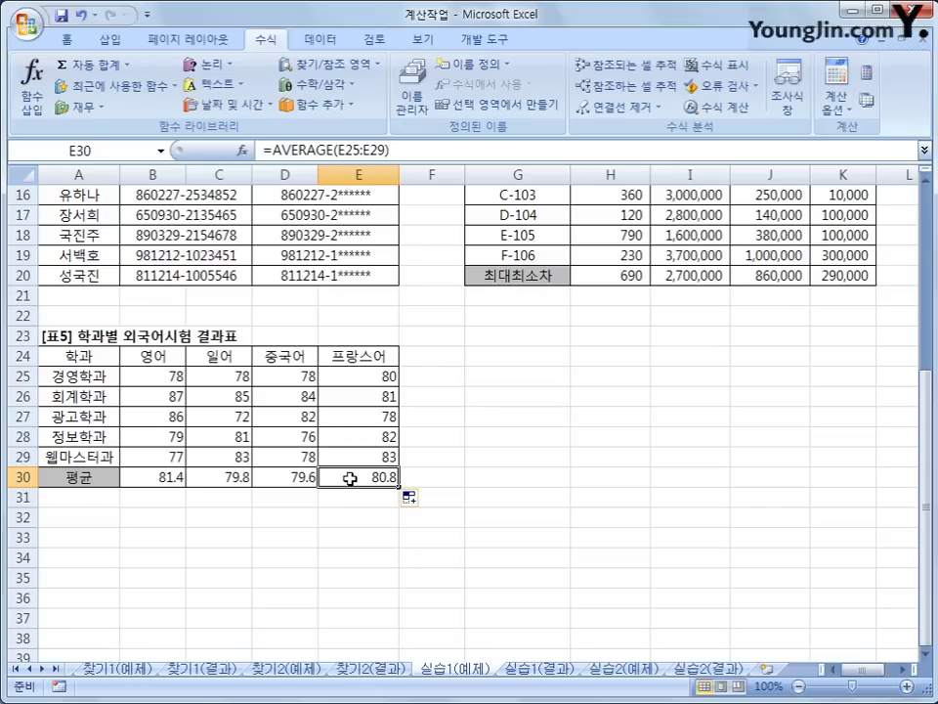
Cut AVERAGE(B25:B29) out of the B30 formula, keeping only the equals sign.
left_click(190, 477)
left_click(181, 477)
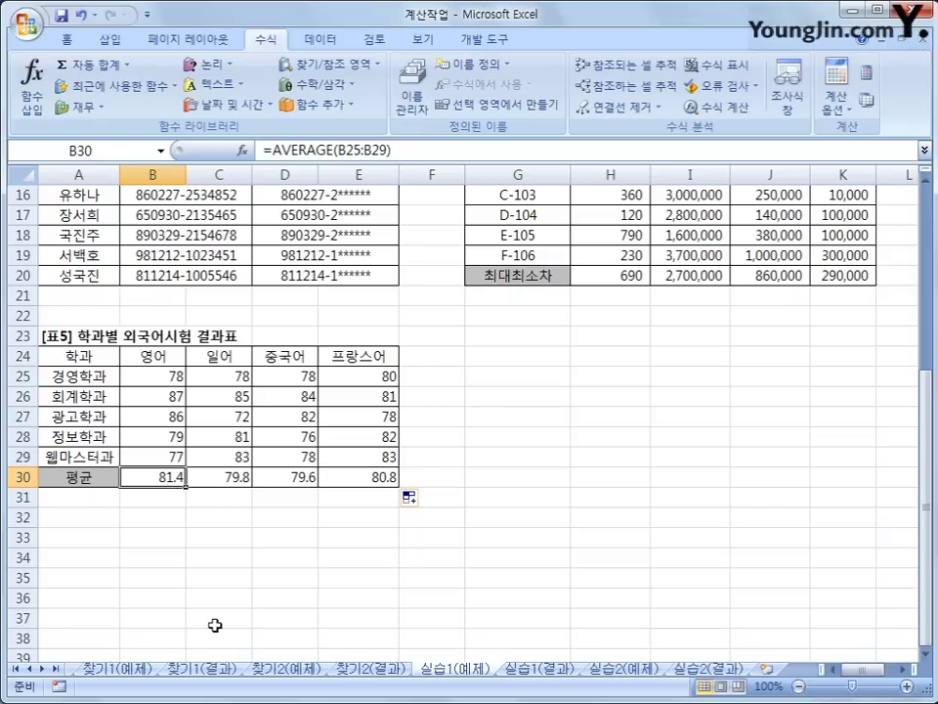
left_click_drag(273, 150, 396, 150)
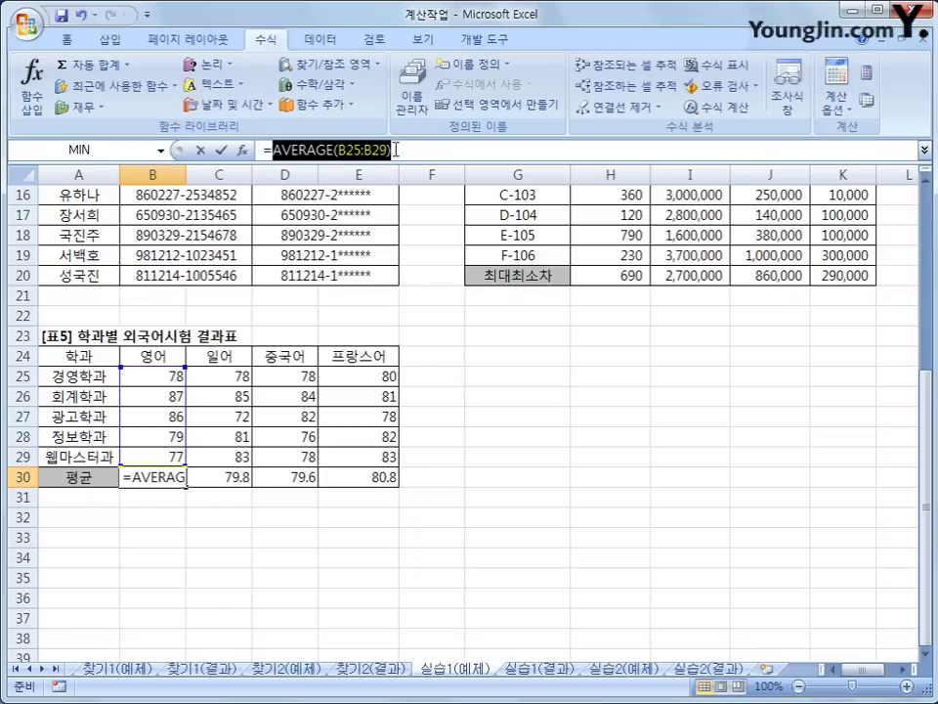
right_click(378, 152)
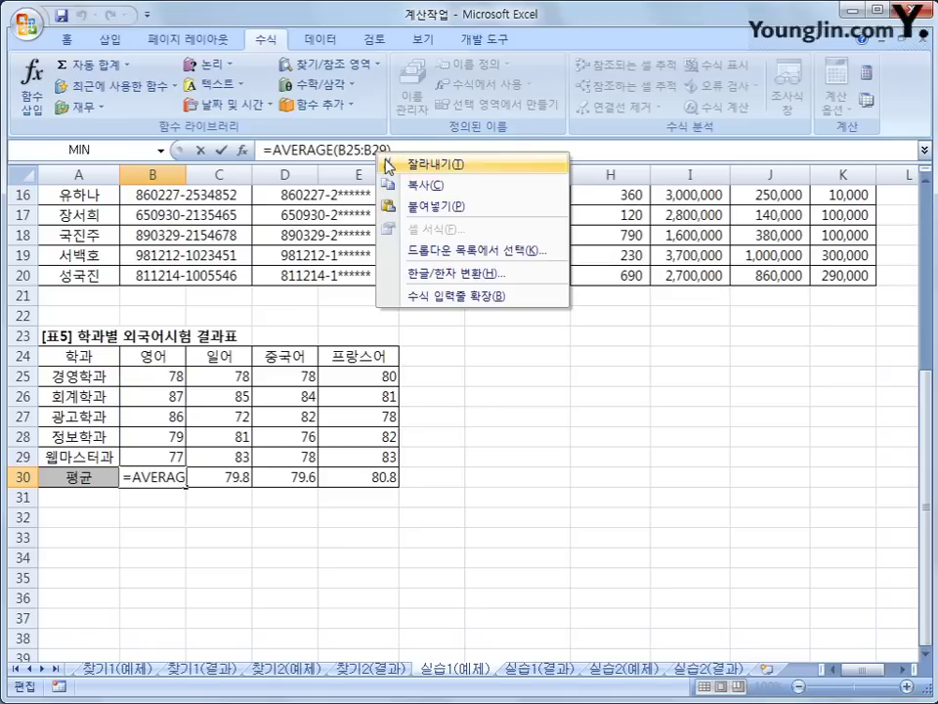
left_click(420, 165)
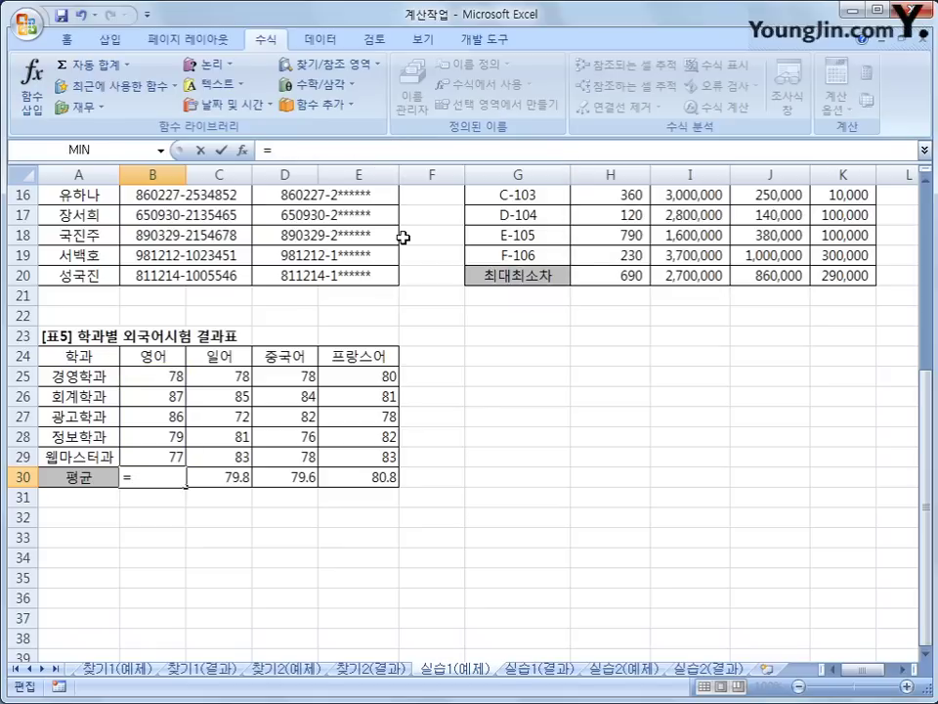
Insert the INT function in B30 with the cut AVERAGE(B25:B29) pasted as Number, fill it across to E30, and check the copies.
left_click(315, 84)
scroll(411, 198, "down", 1)
scroll(410, 198, "down", 2)
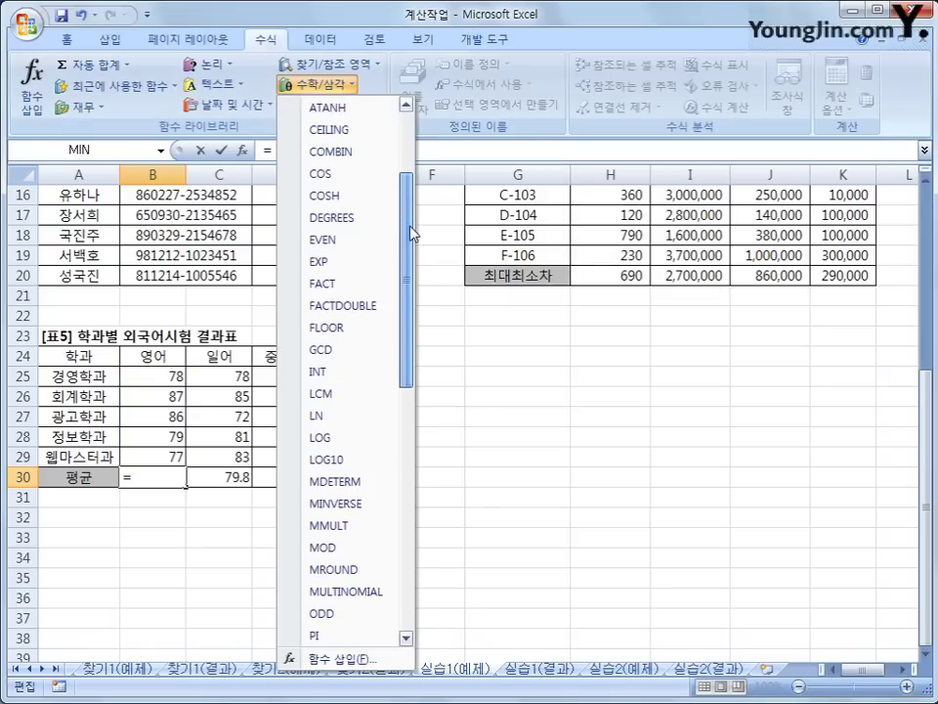
left_click(370, 377)
left_click_drag(186, 318, 445, 272)
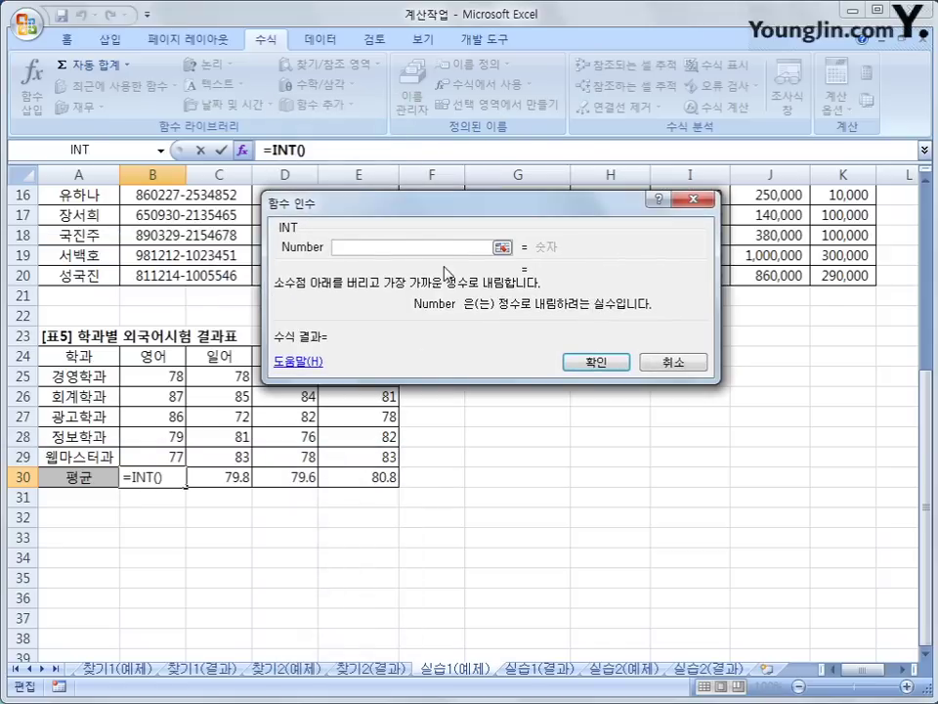
right_click(417, 246)
left_click(482, 302)
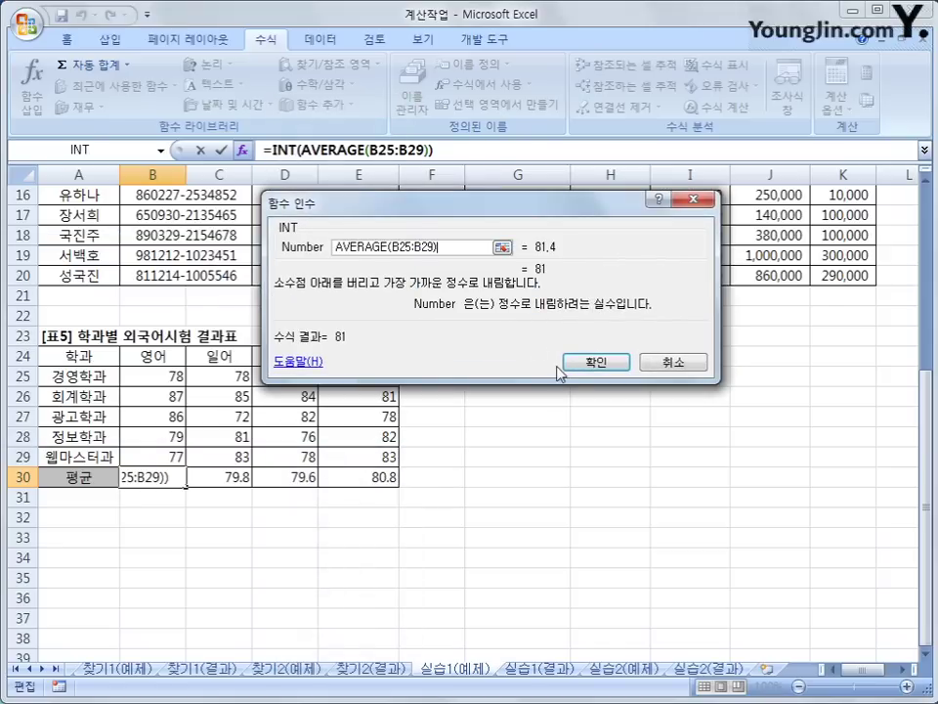
left_click(580, 364)
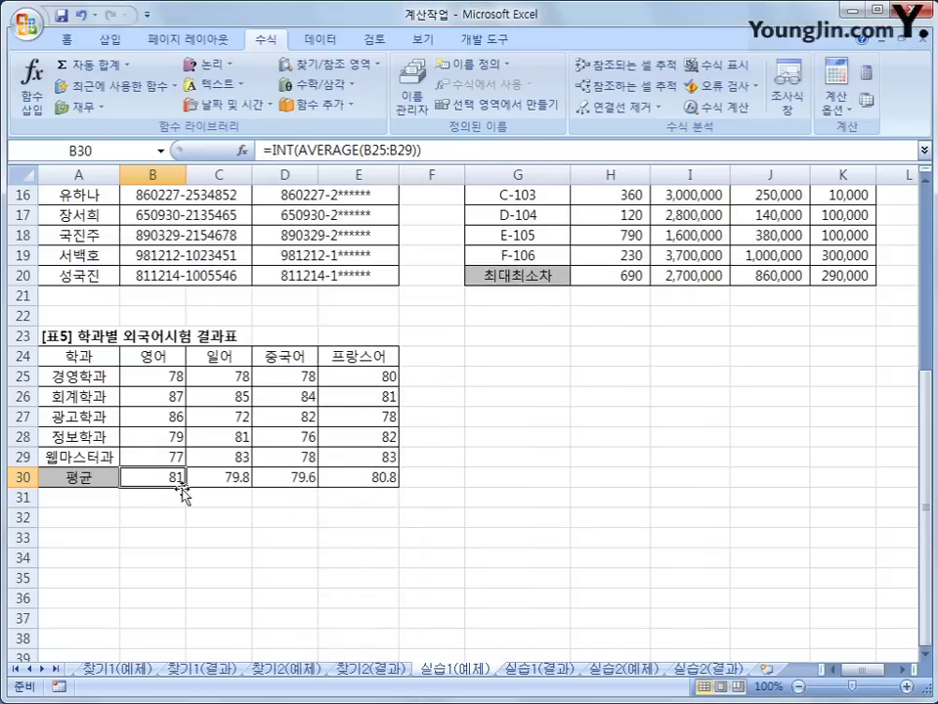
left_click_drag(185, 486, 386, 482)
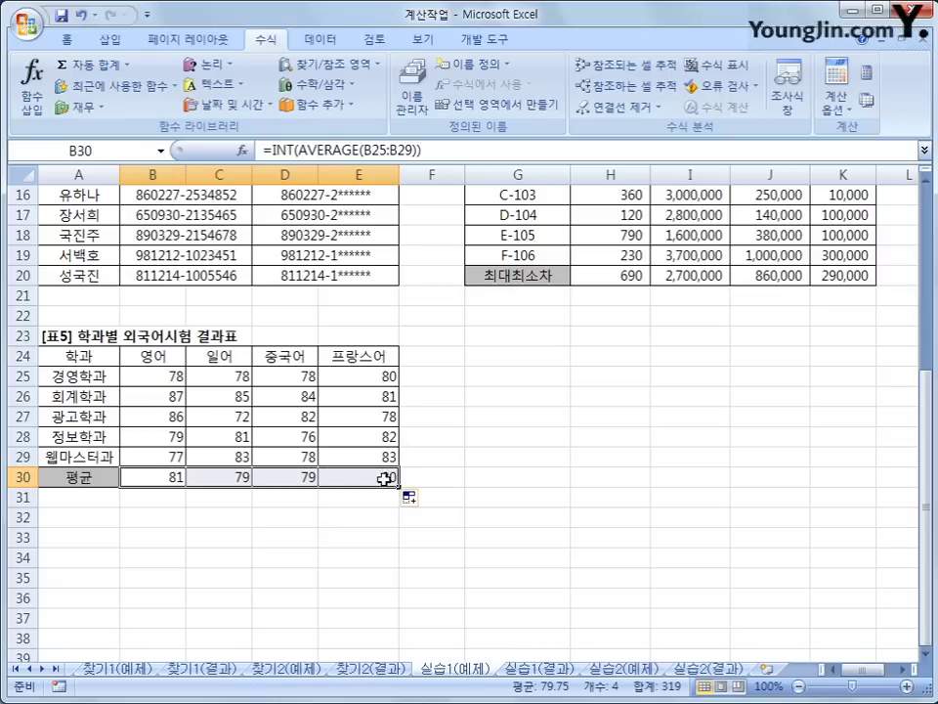
left_click(358, 477)
left_click(156, 477)
left_click(294, 486)
left_click(375, 477)
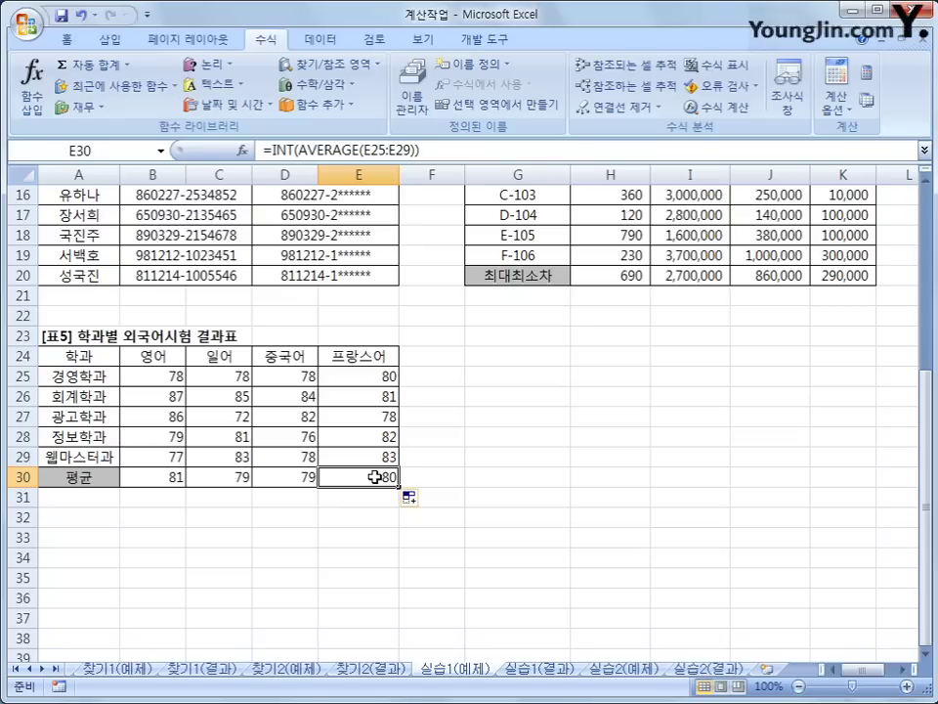
On the 실습2(예제) sheet, start the DSTDEV function from the 데이터베이스 category in cell D13 for 표준편차(남).
left_click(617, 671)
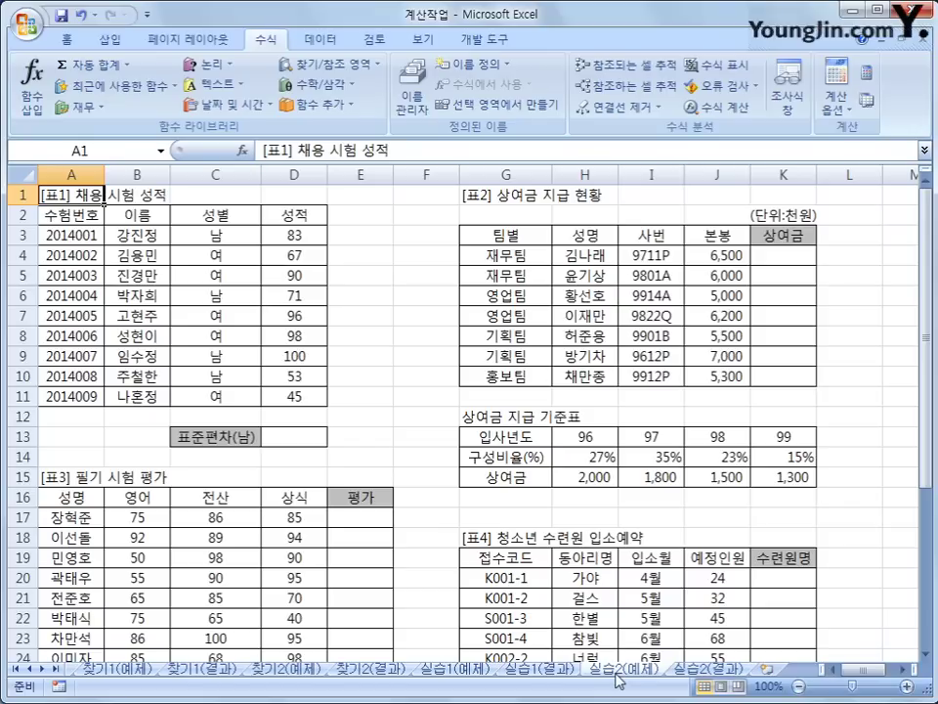
left_click(248, 239)
left_click(306, 236)
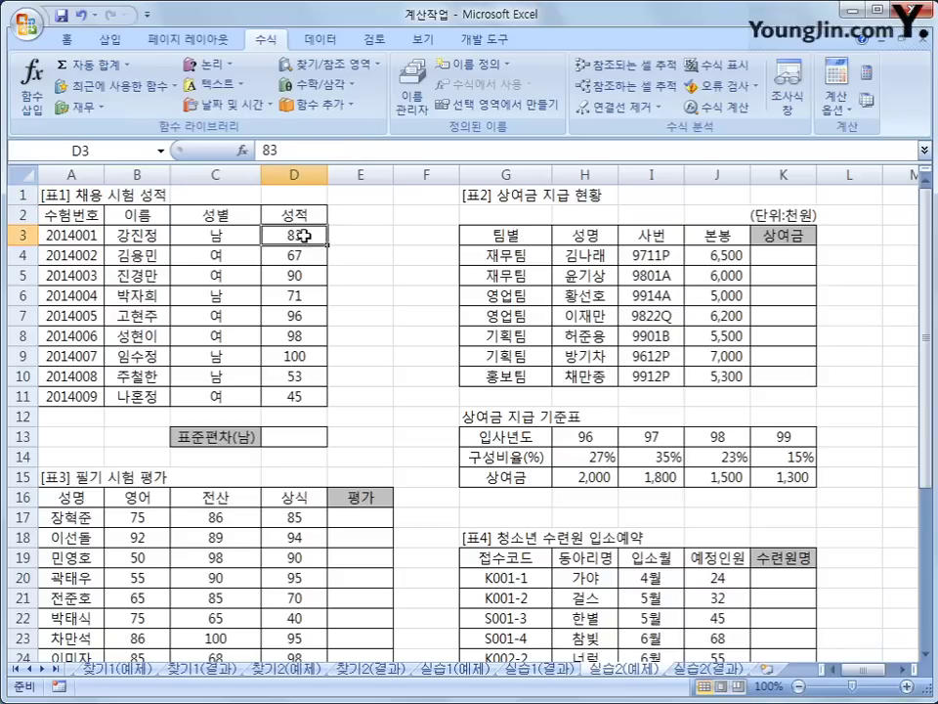
left_click(314, 435)
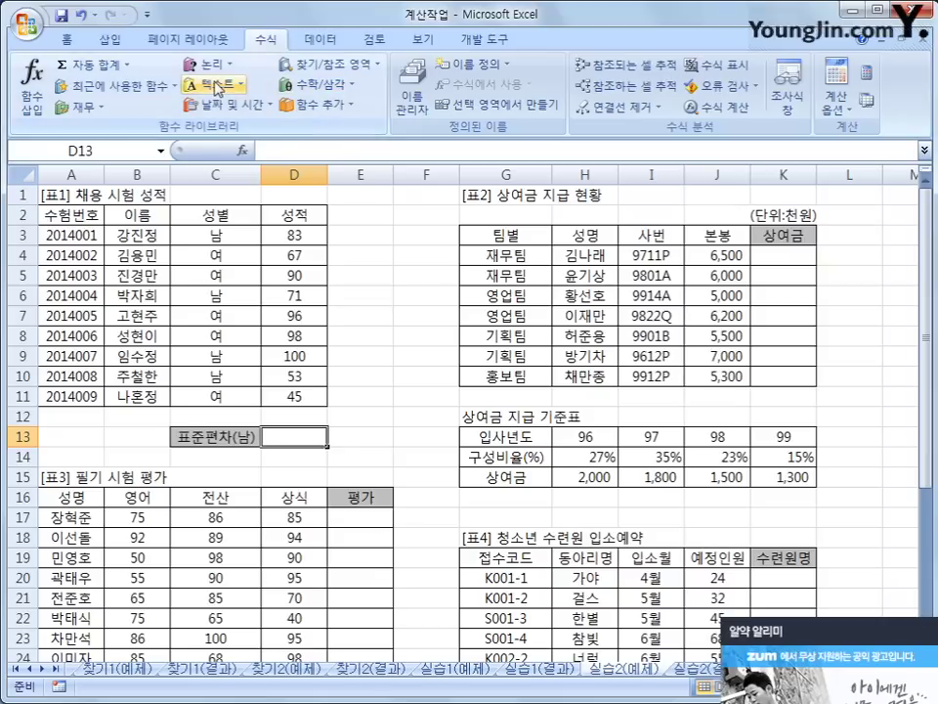
left_click(310, 104)
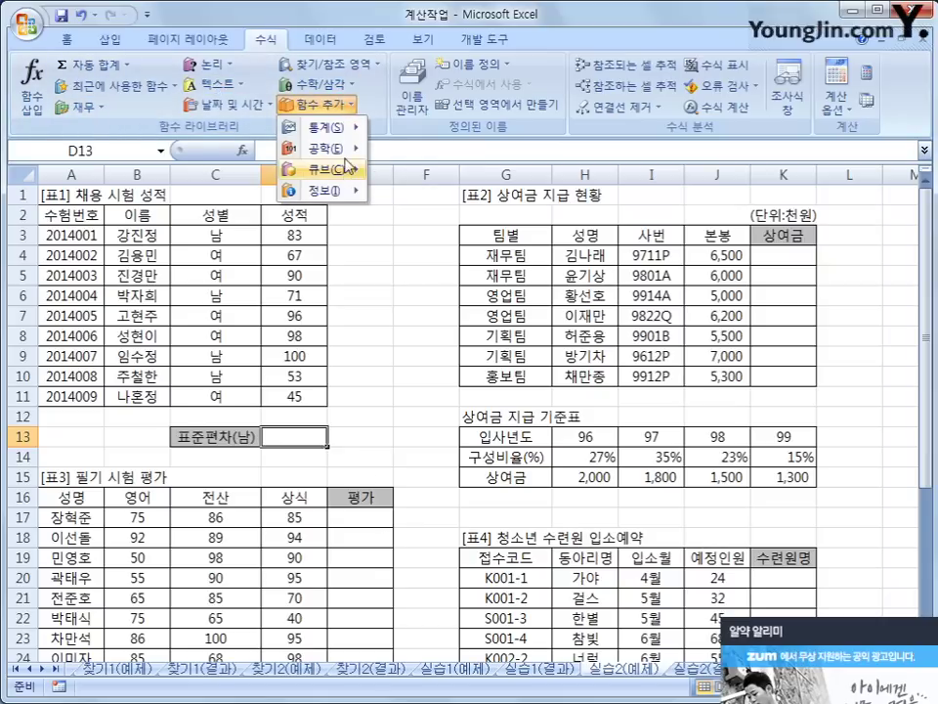
left_click(250, 154)
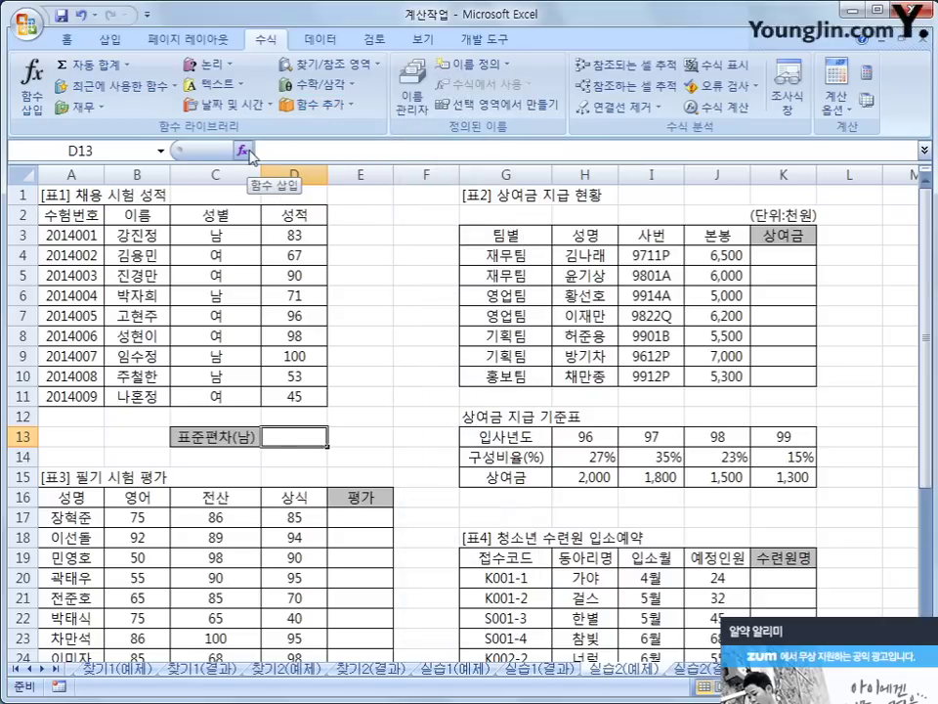
left_click(250, 155)
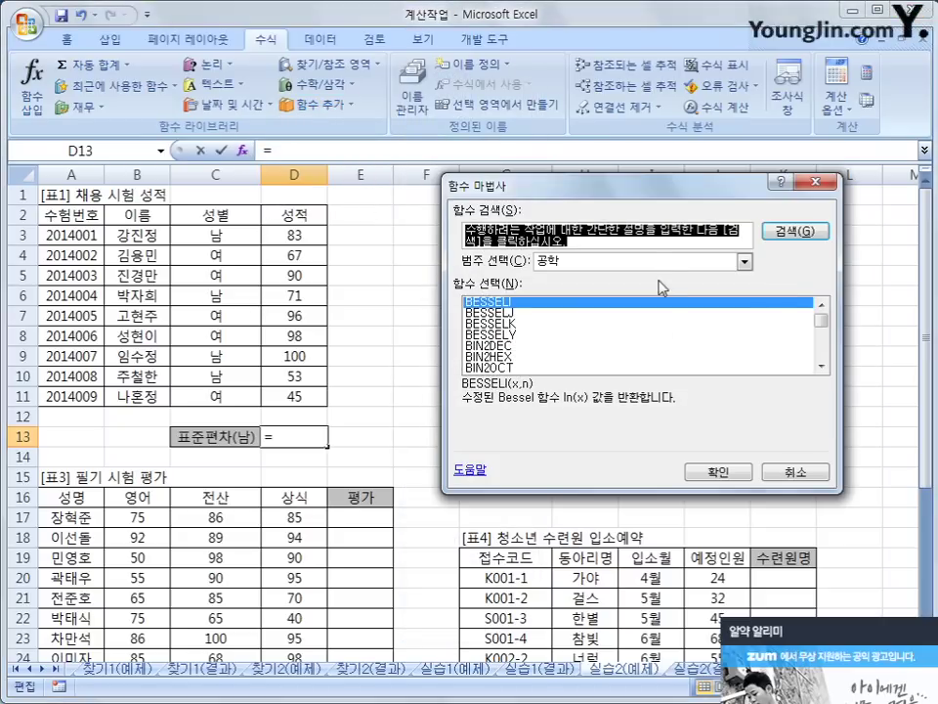
left_click(651, 262)
left_click(636, 352)
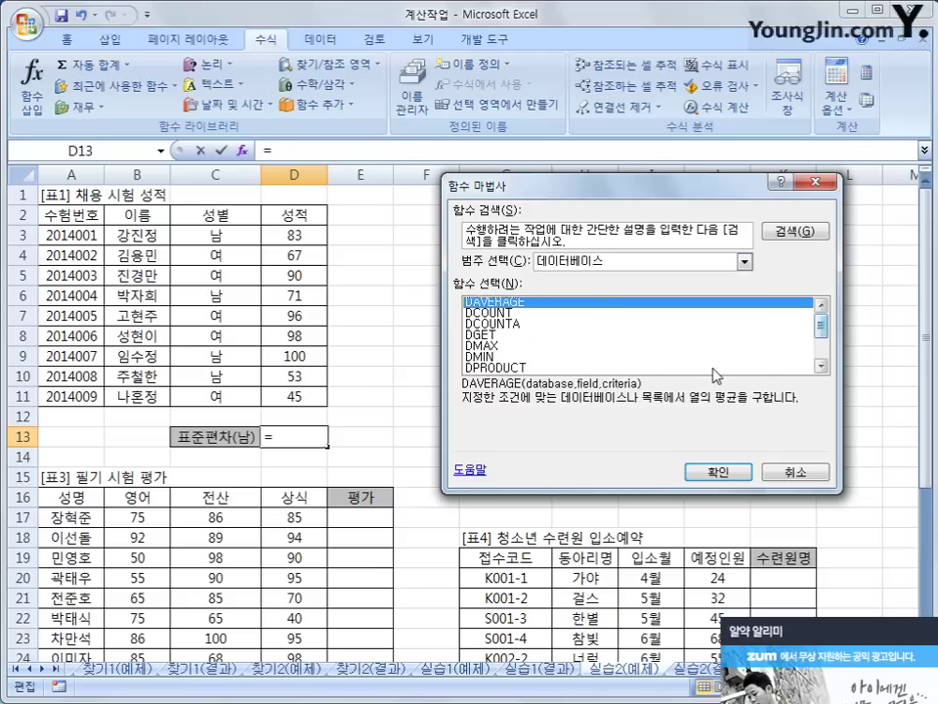
left_click_drag(824, 333, 823, 341)
left_click(519, 357)
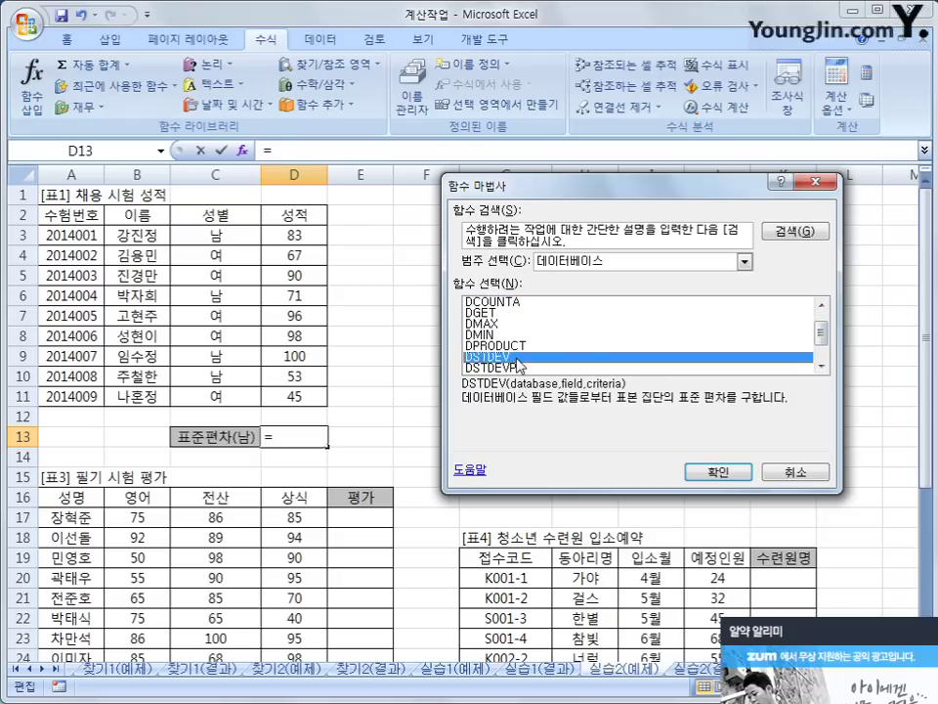
left_click(718, 472)
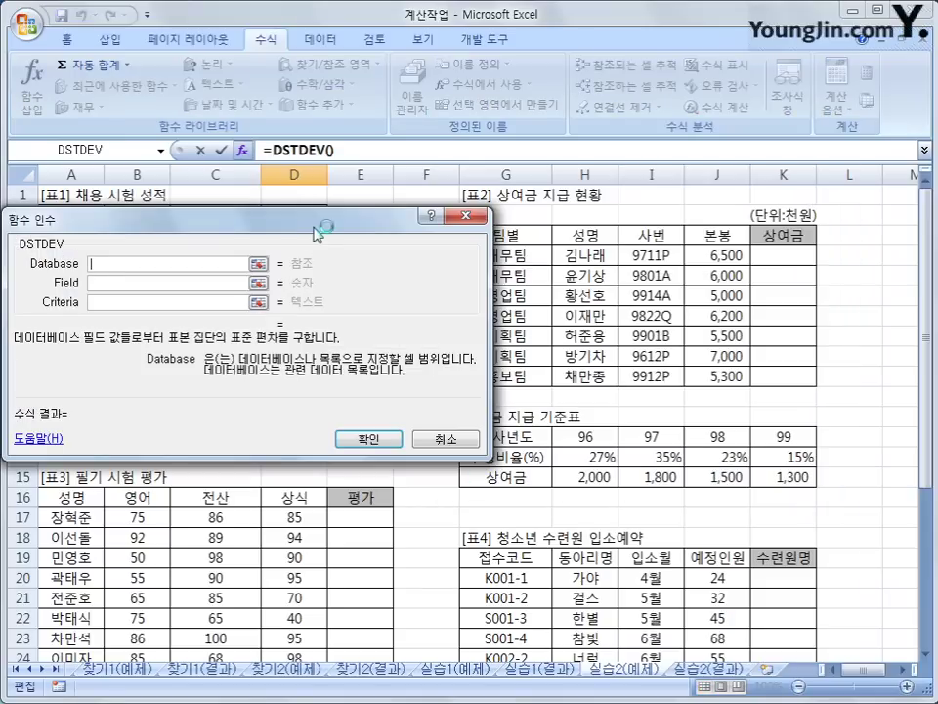
Complete DSTDEV in D13 with Database A2:D11, Field D2 and Criteria C2:C3.
left_click_drag(378, 224, 683, 184)
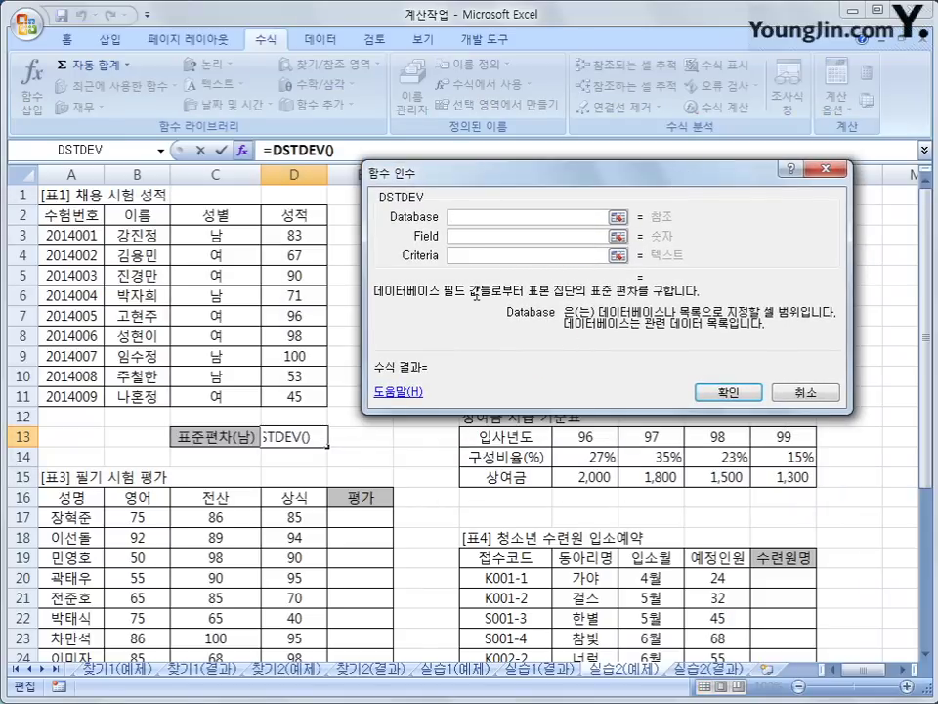
left_click(76, 217)
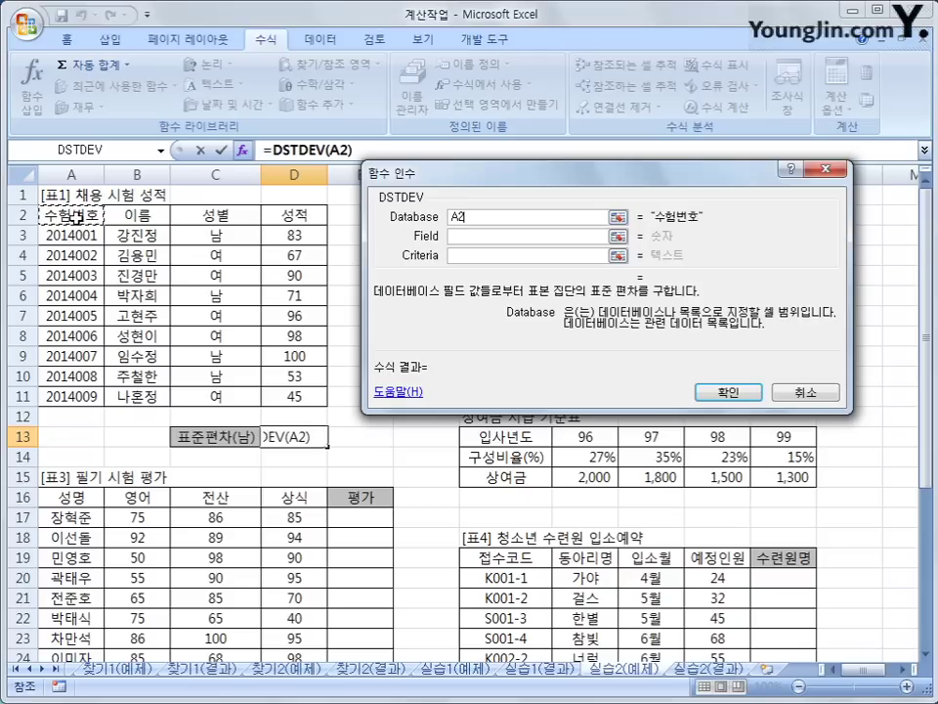
left_click_drag(76, 217, 306, 396)
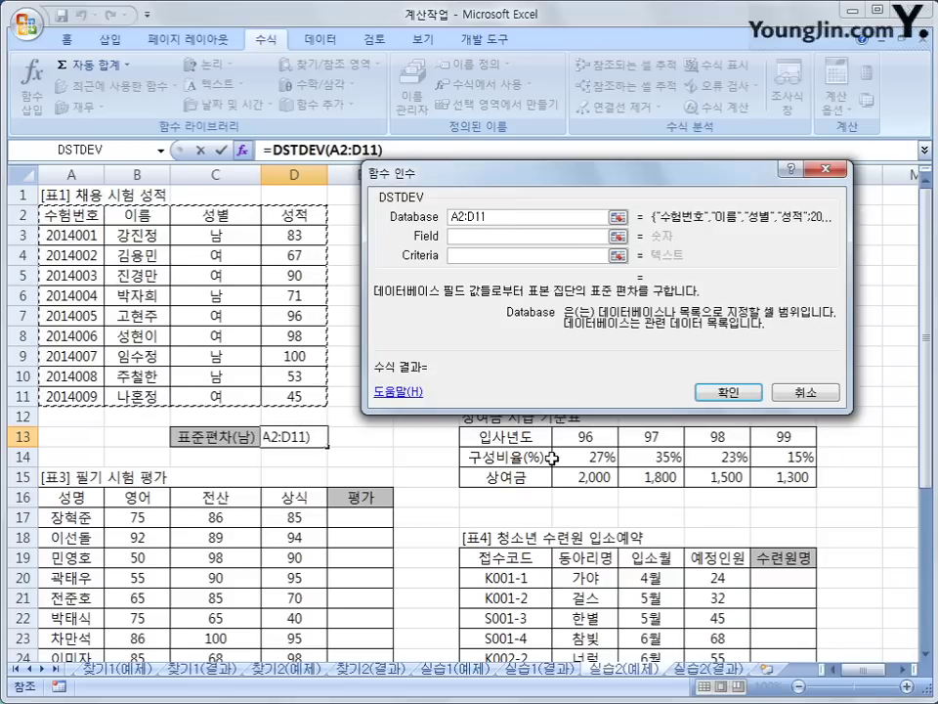
left_click(404, 240)
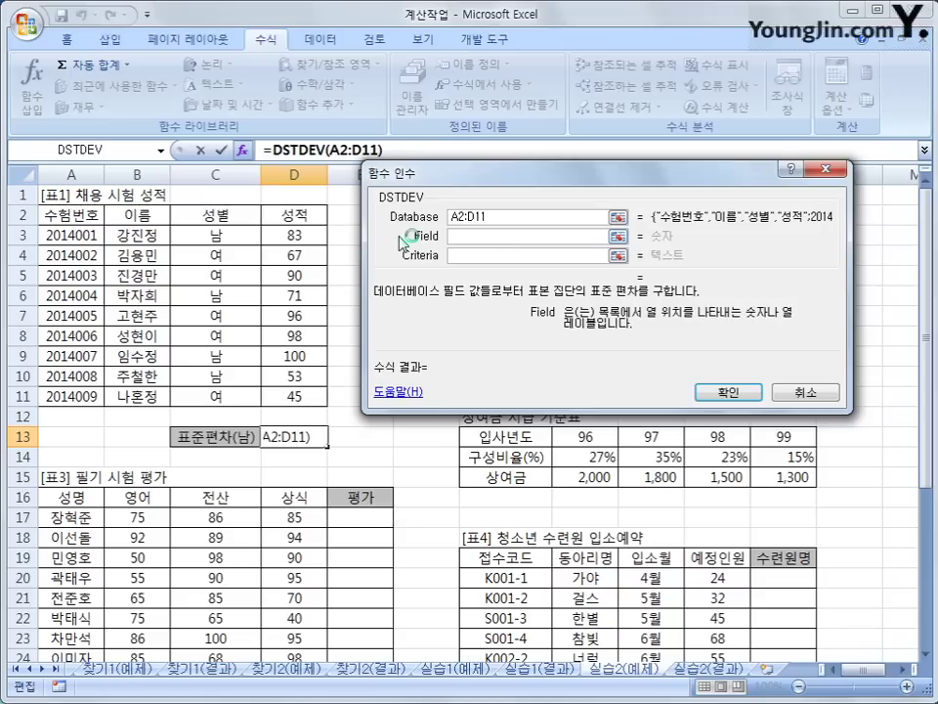
left_click(299, 214)
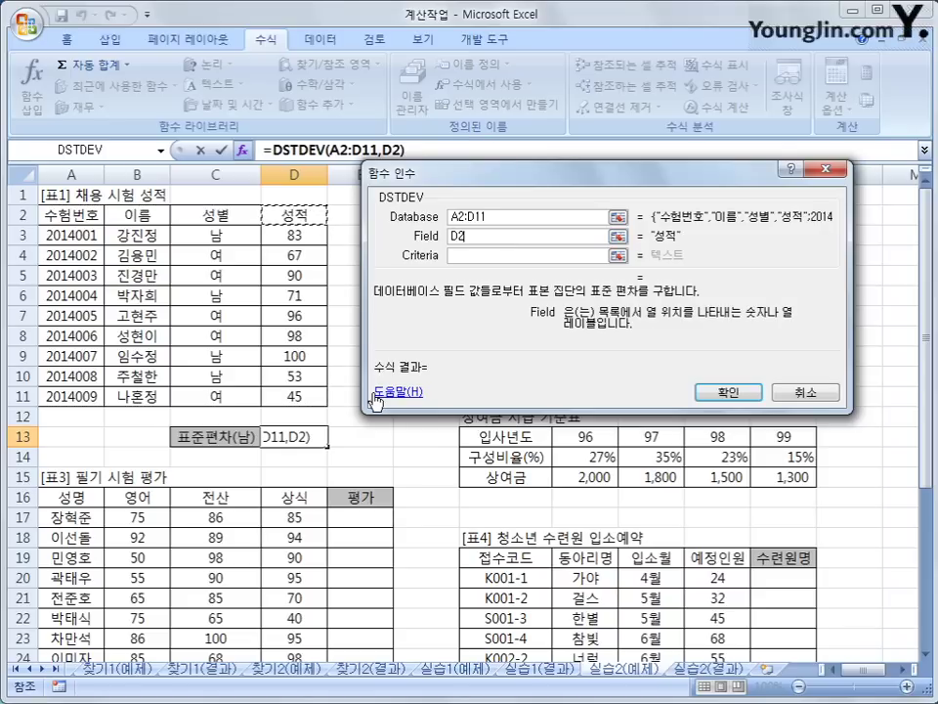
left_click(462, 260)
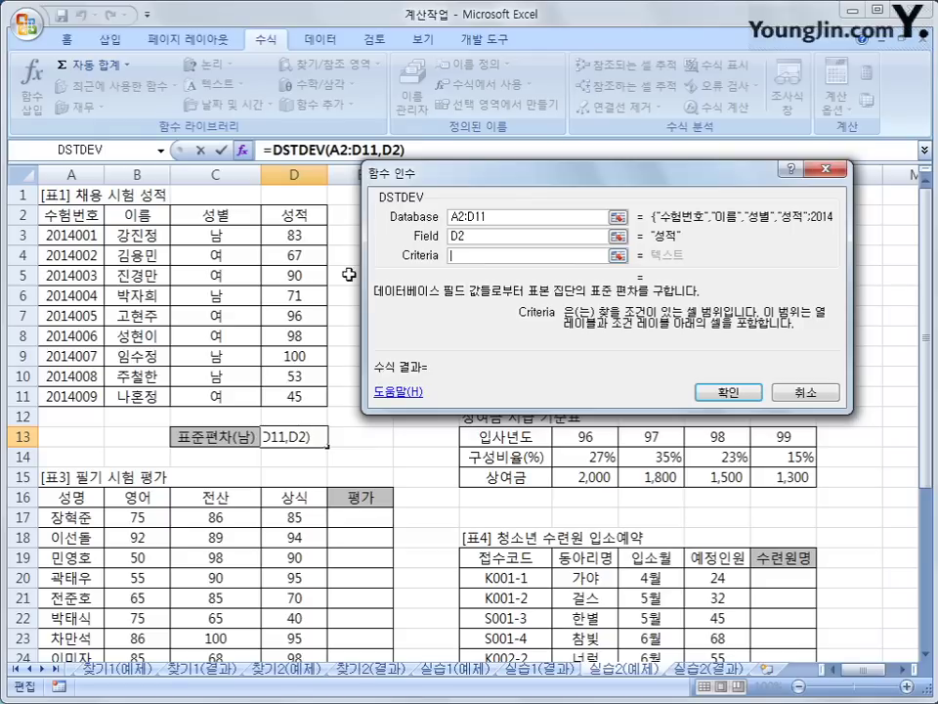
left_click_drag(208, 219, 210, 232)
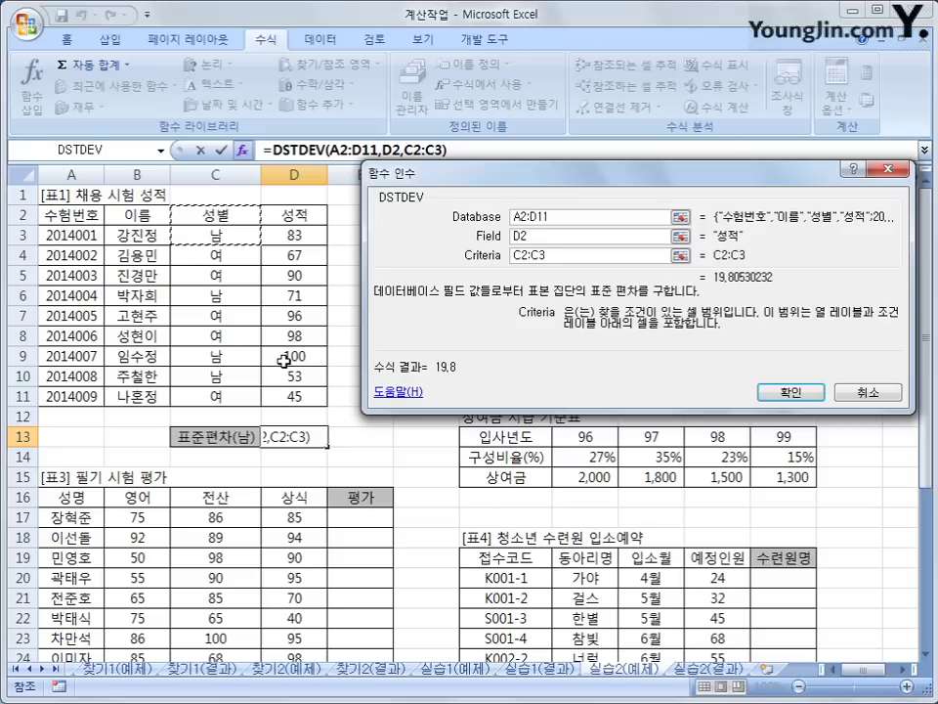
left_click(791, 393)
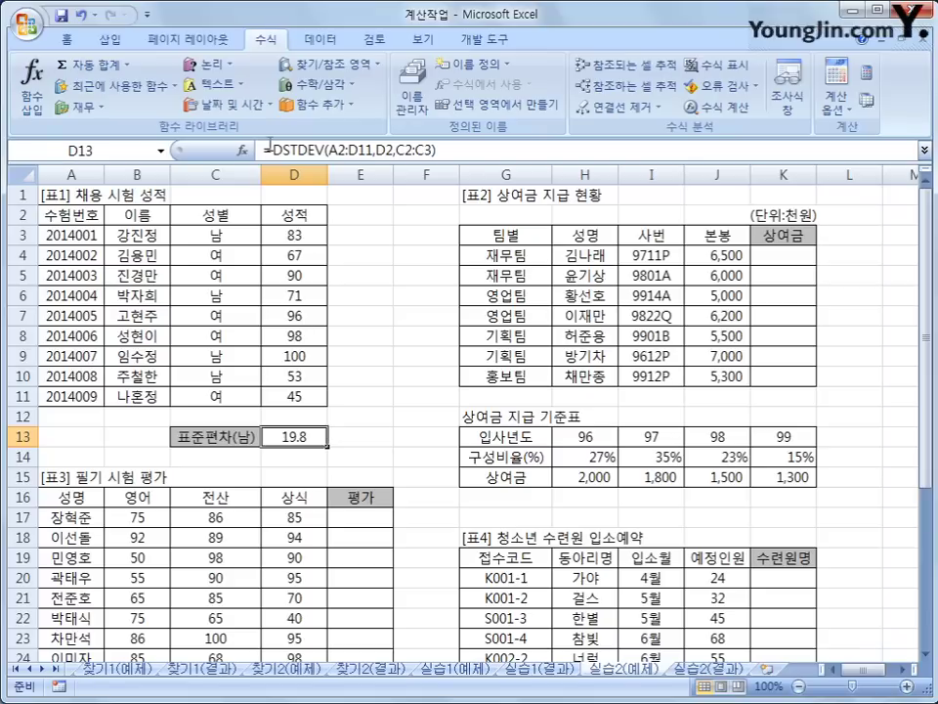
Cut DSTDEV(A2:D11,D2,C2:C3) out of the D13 formula, keeping only the equals sign.
left_click_drag(273, 150, 440, 156)
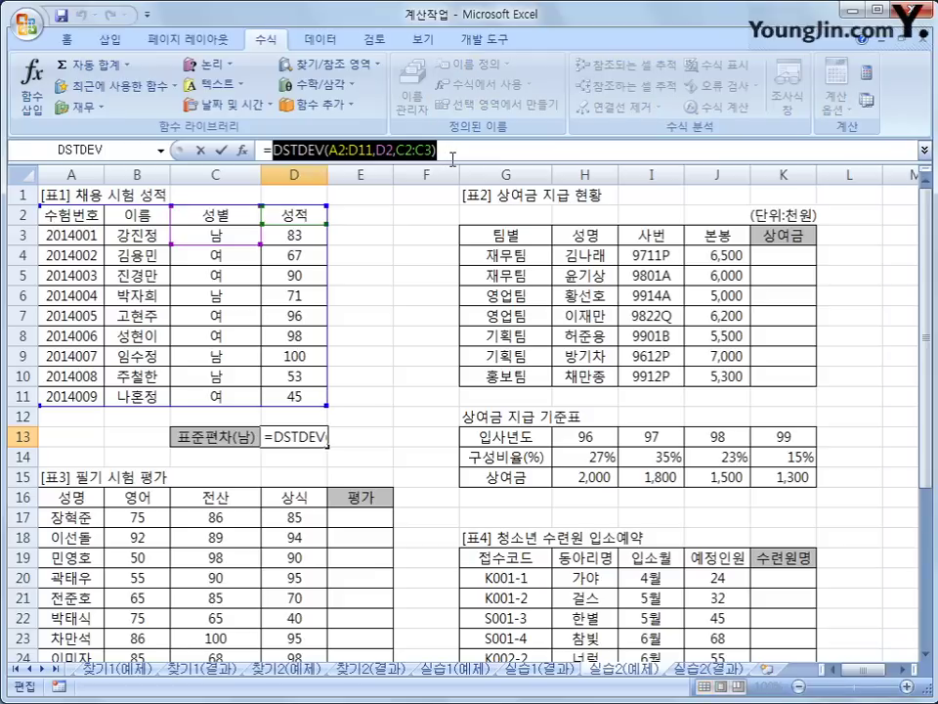
right_click(458, 154)
left_click(499, 167)
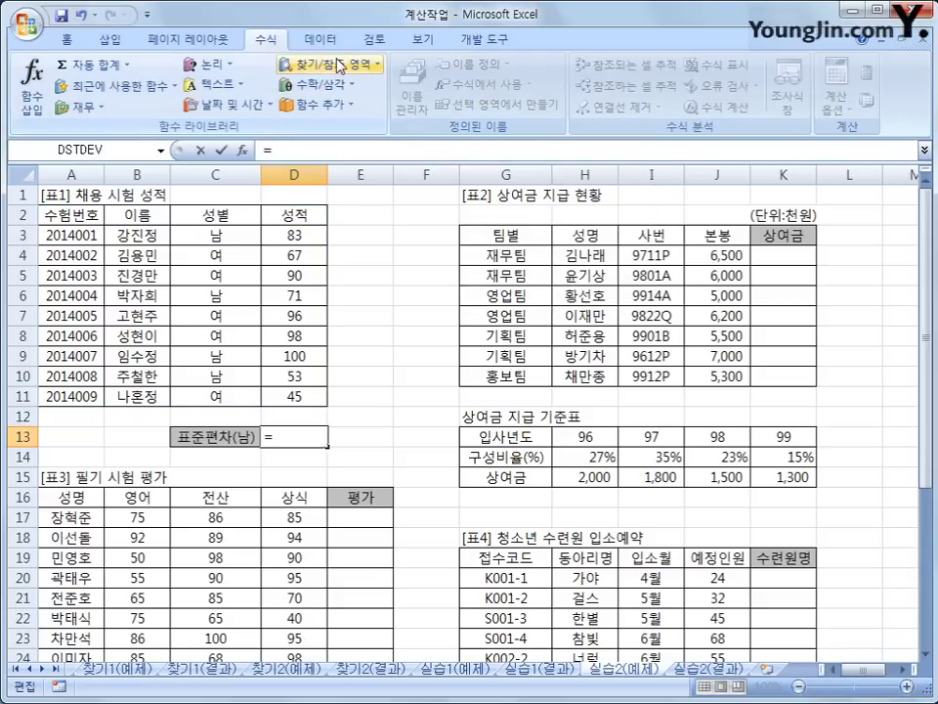
Insert the ROUNDUP function in D13 with the cut DSTDEV(A2:D11,D2,C2:C3) pasted as Number and Num_digits set to 1.
left_click(326, 85)
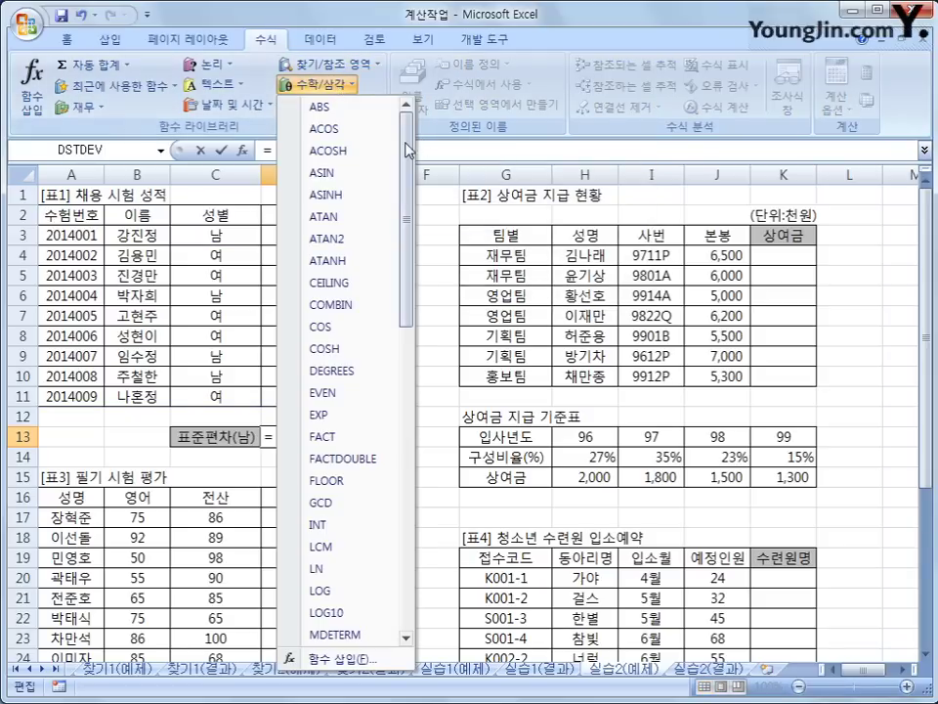
left_click_drag(406, 151, 404, 347)
left_click(338, 510)
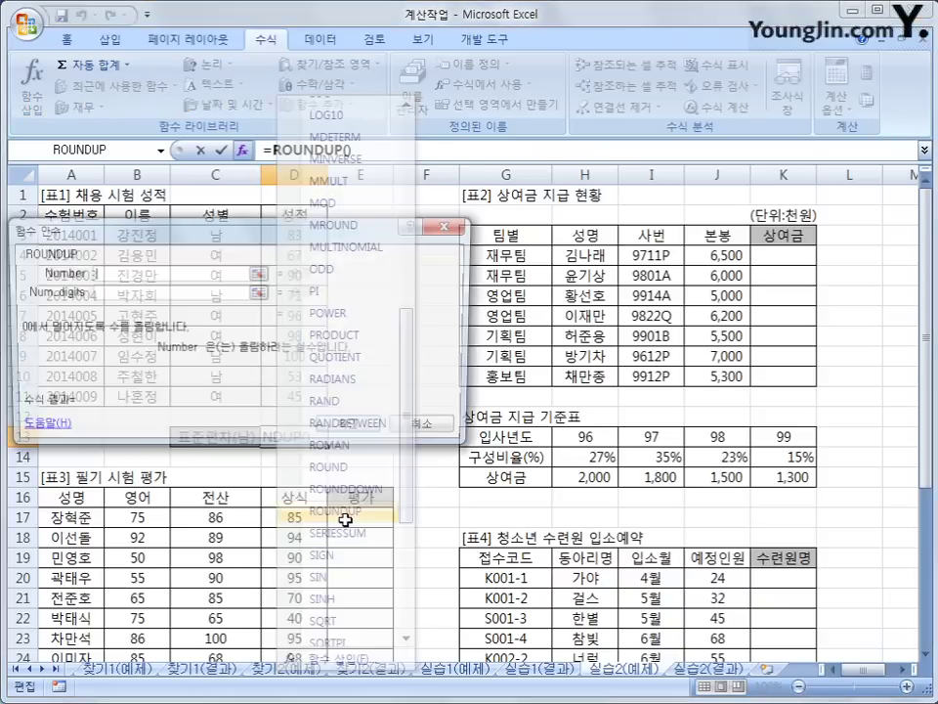
left_click_drag(234, 427, 567, 329)
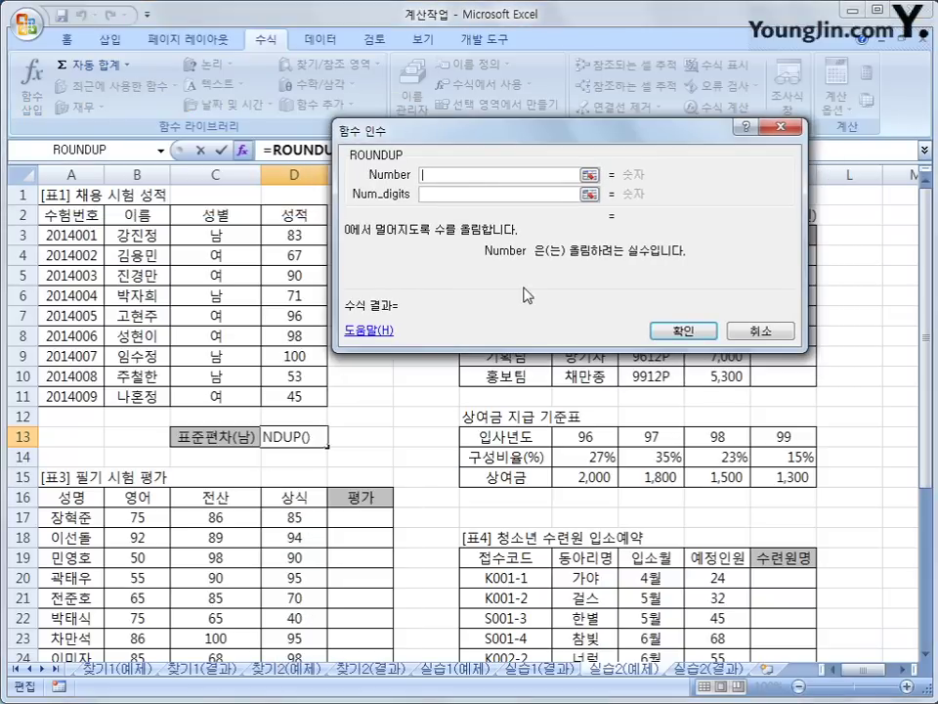
right_click(468, 173)
left_click(547, 217)
key("Tab")
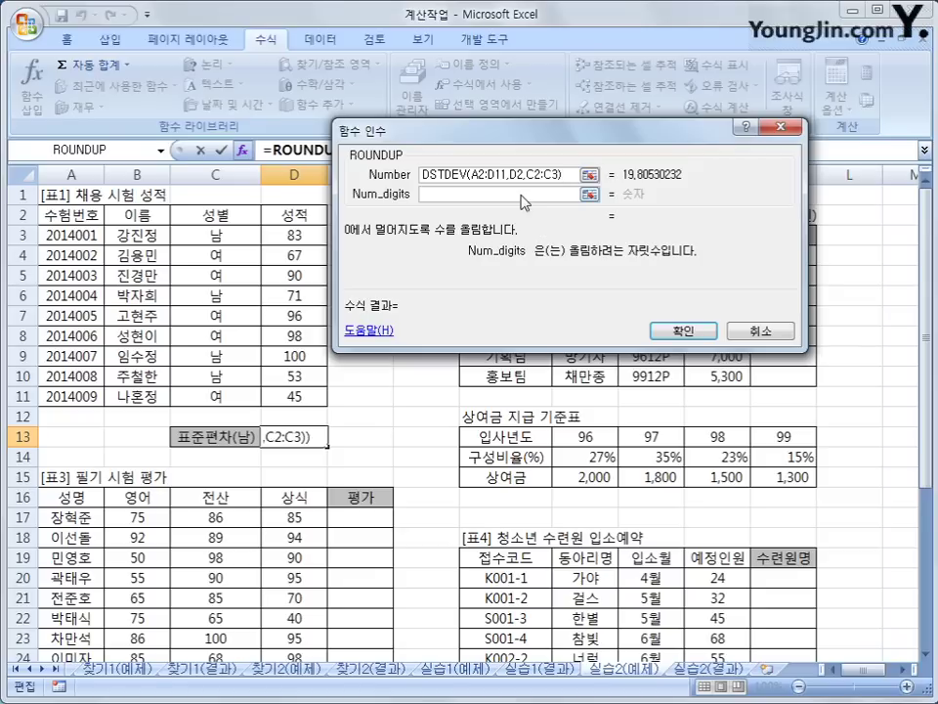
type("1")
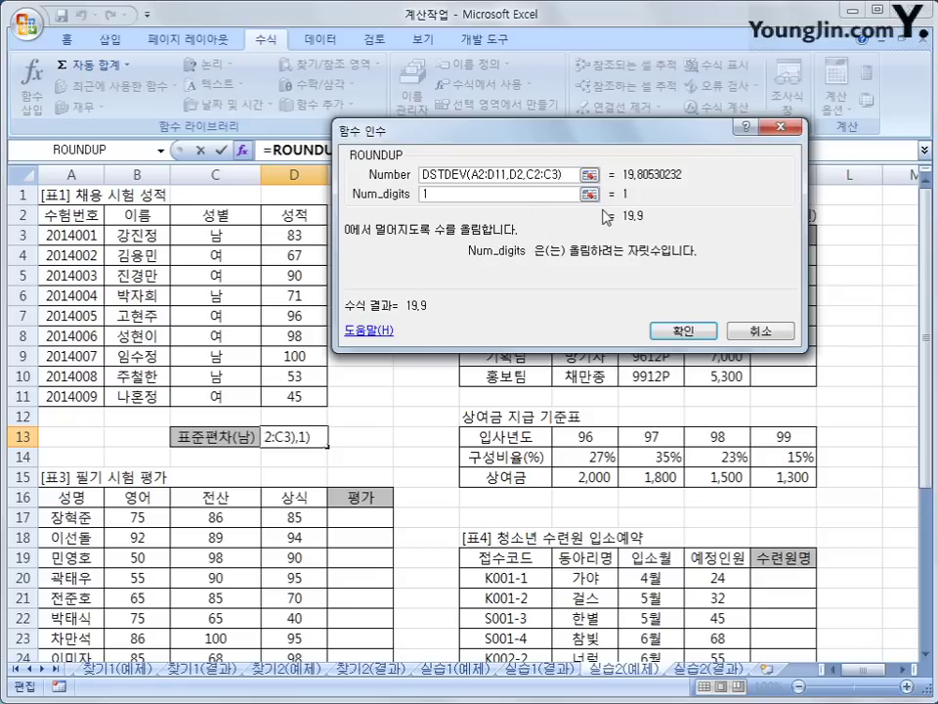
left_click(684, 330)
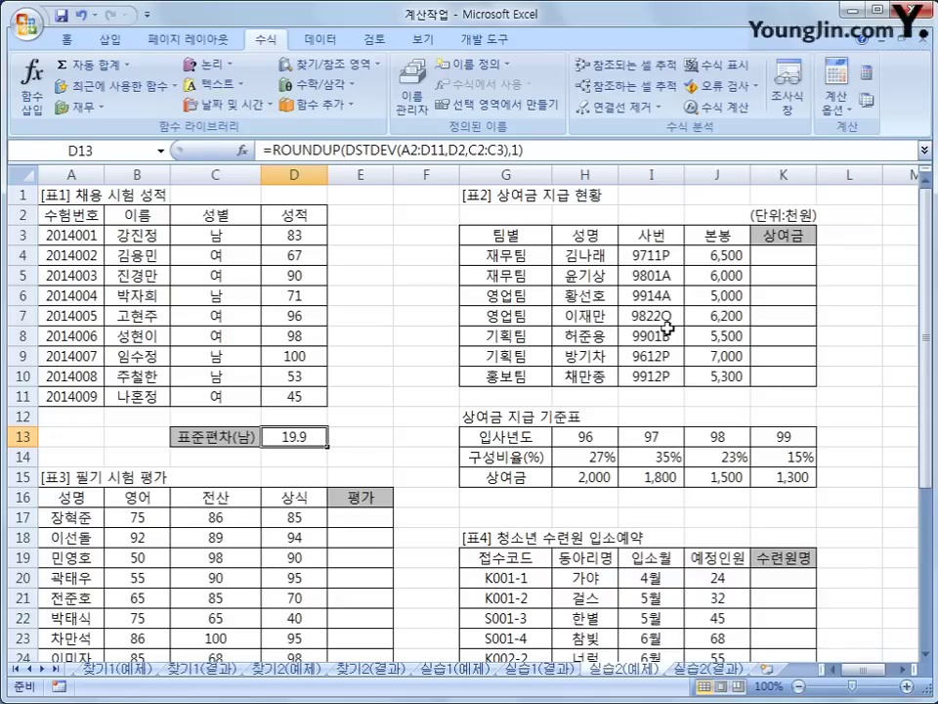
Examine the 사번 codes in I4:I10 and the 상여금 지급 기준표 in G13:K15 as the basis for the 상여금 column.
left_click(787, 255)
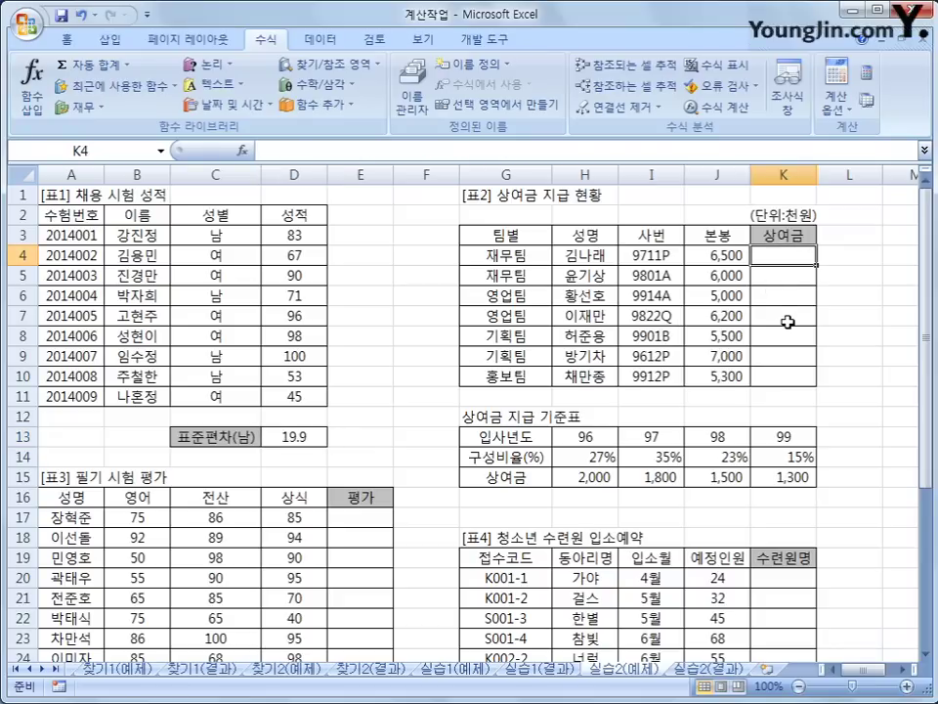
left_click(640, 255)
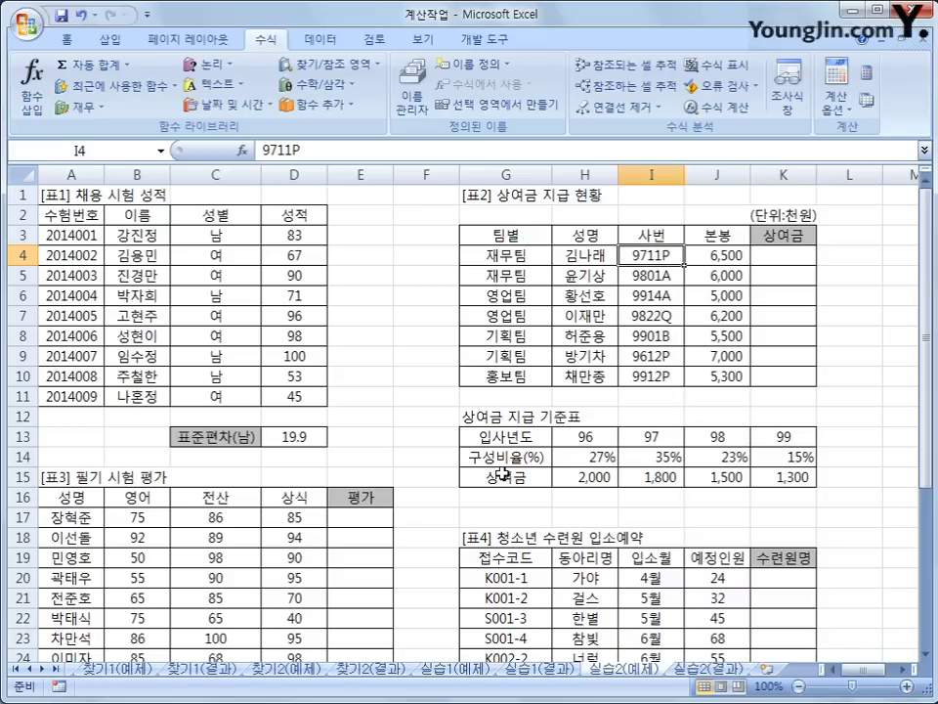
left_click_drag(481, 436, 792, 483)
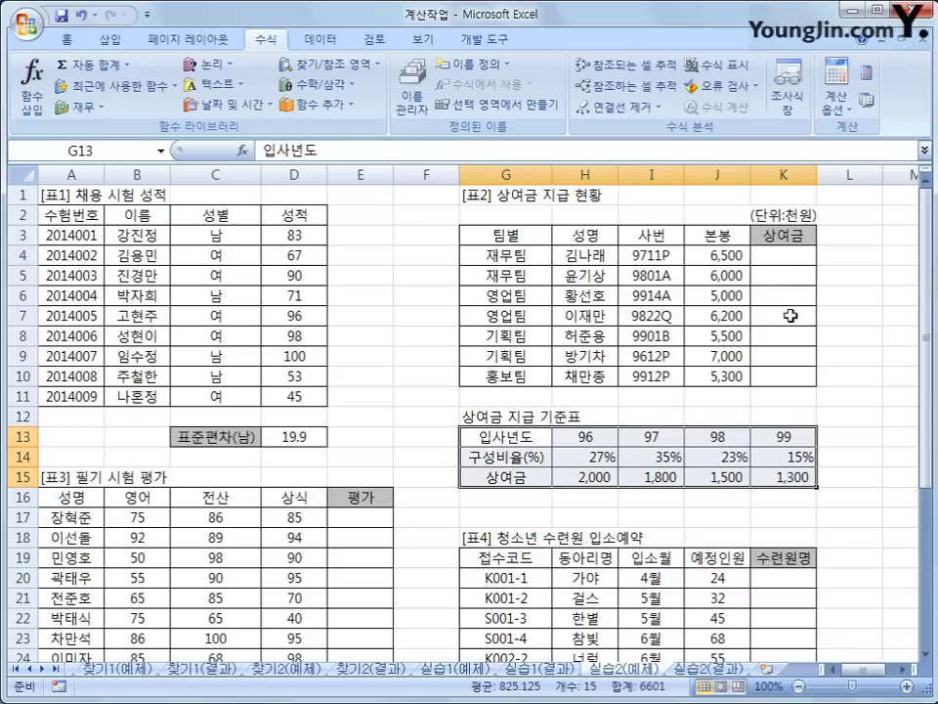
left_click(788, 251)
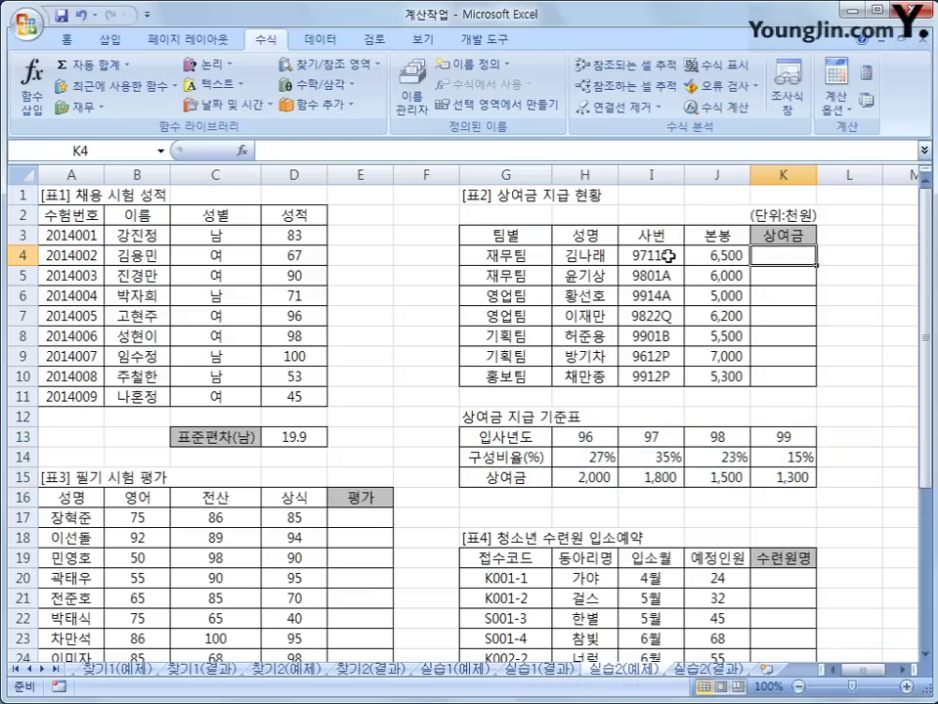
left_click_drag(646, 255, 651, 375)
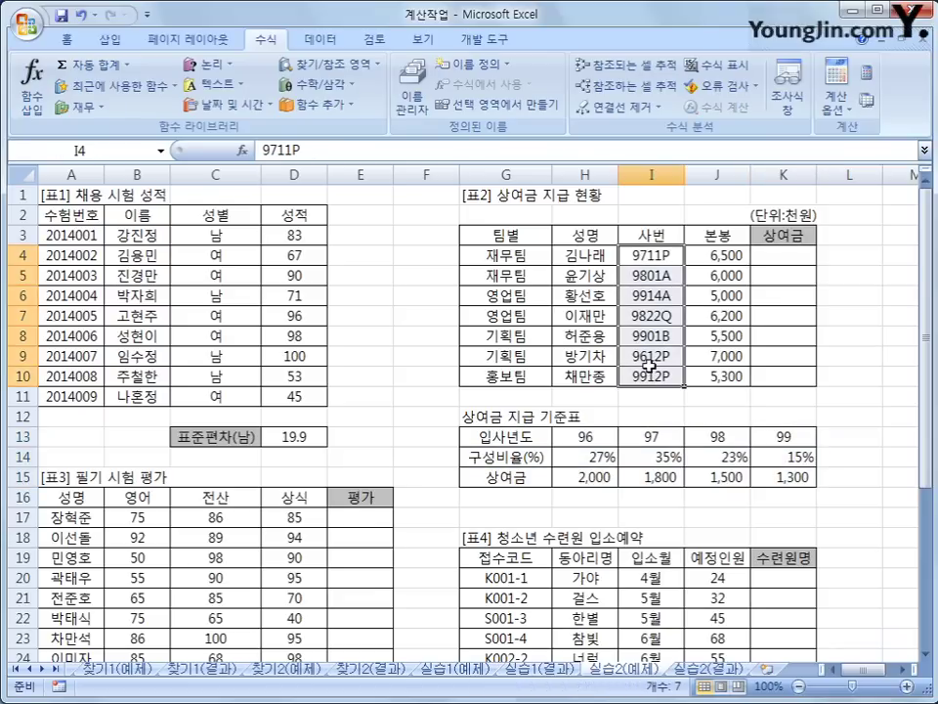
left_click_drag(586, 441, 800, 475)
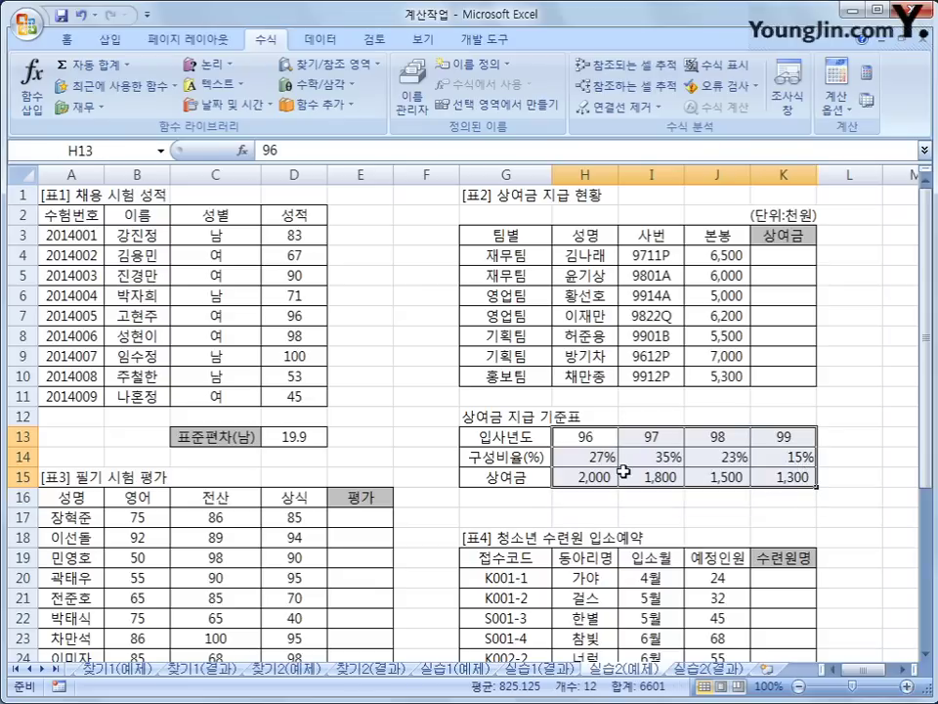
left_click_drag(596, 478, 793, 486)
left_click_drag(587, 439, 793, 477)
Insert the HLOOKUP function in K4 with left(I4,2) as its Lookup_value.
left_click(786, 254)
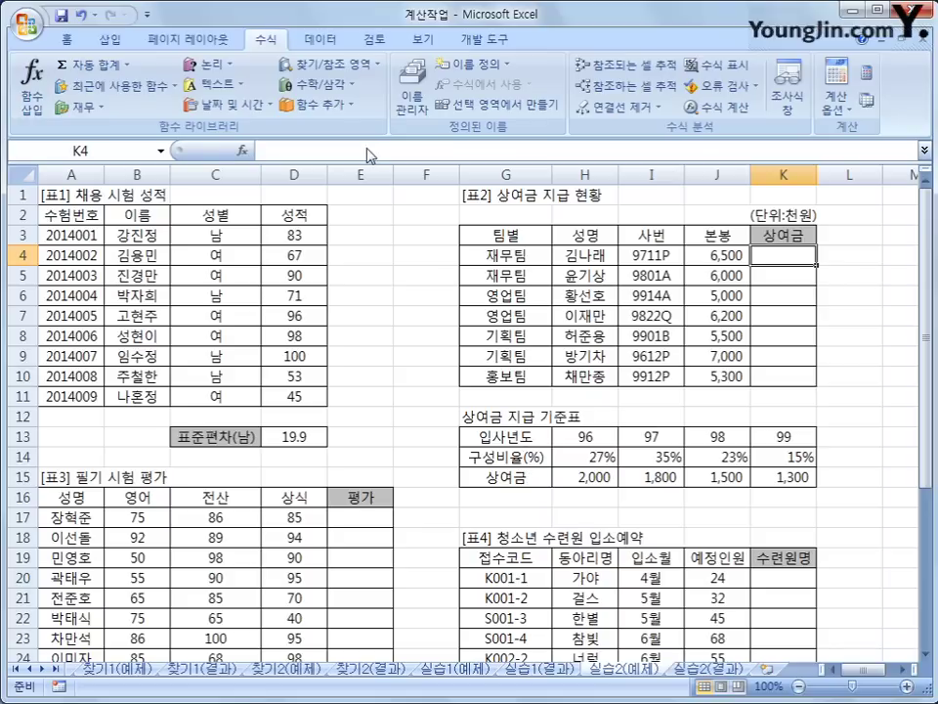
left_click(357, 63)
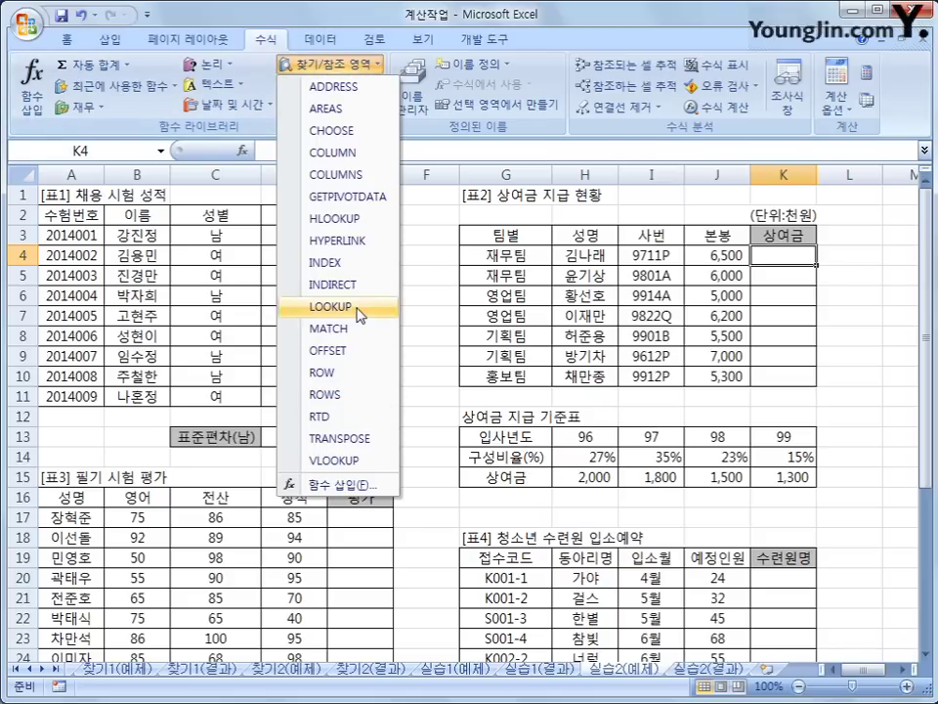
left_click(348, 225)
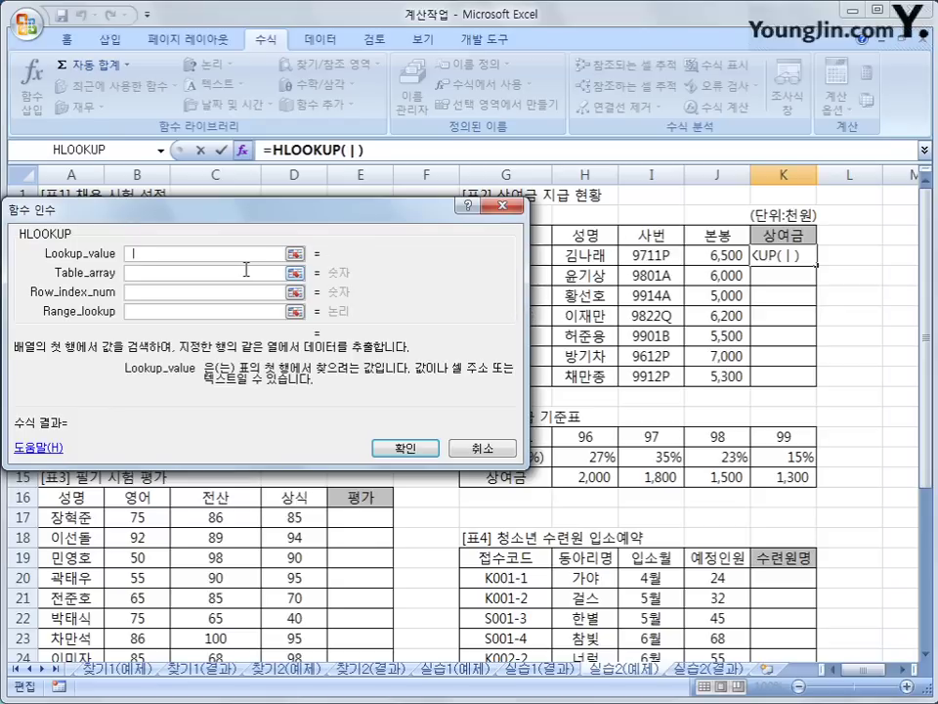
type("left(")
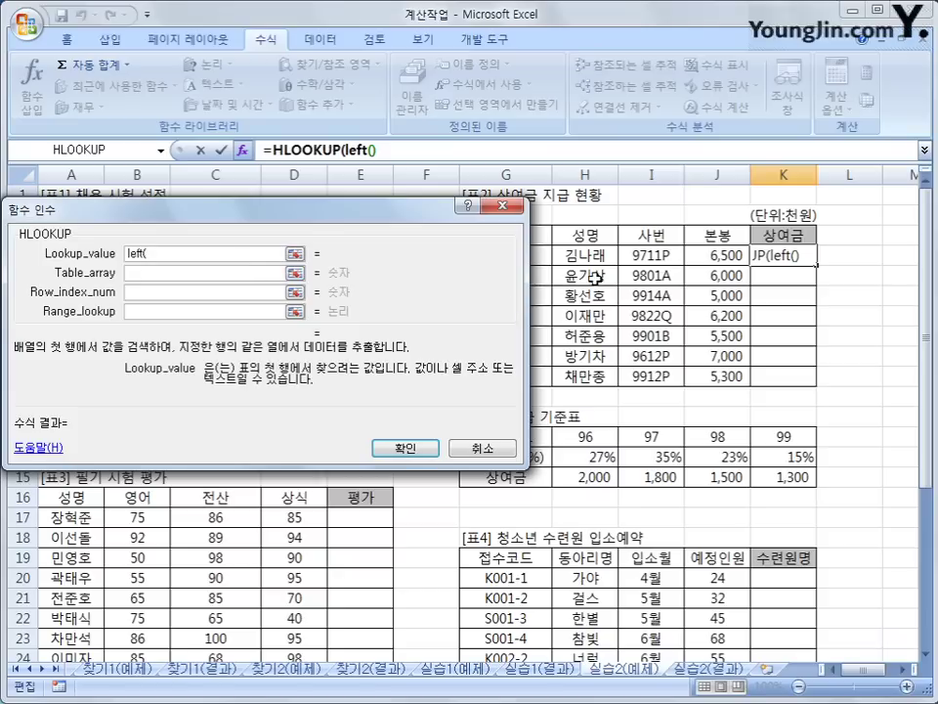
left_click(657, 256)
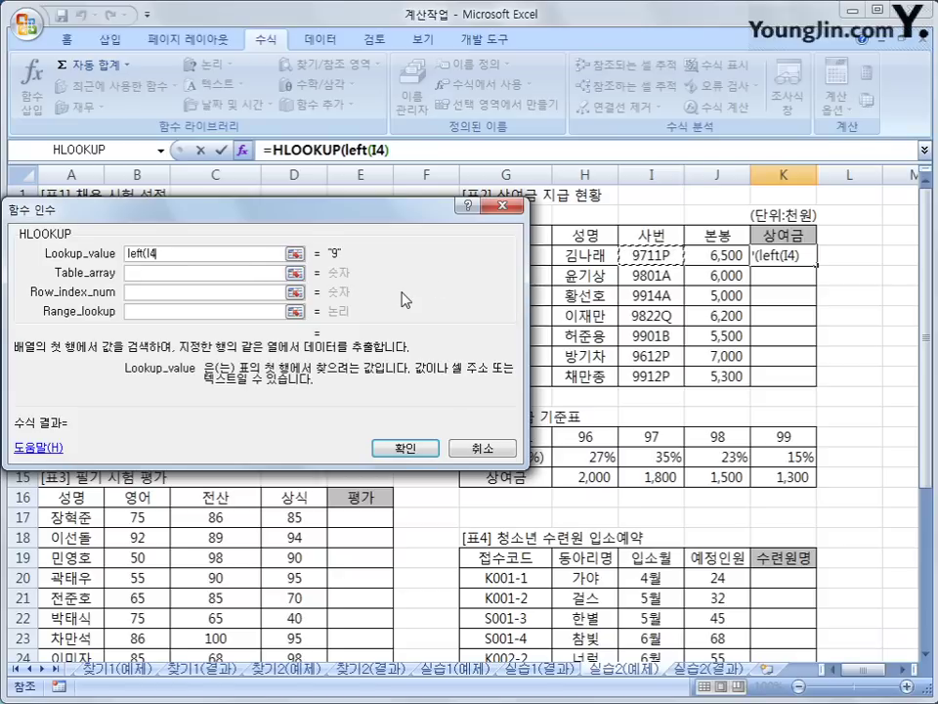
type(",2")
type(")")
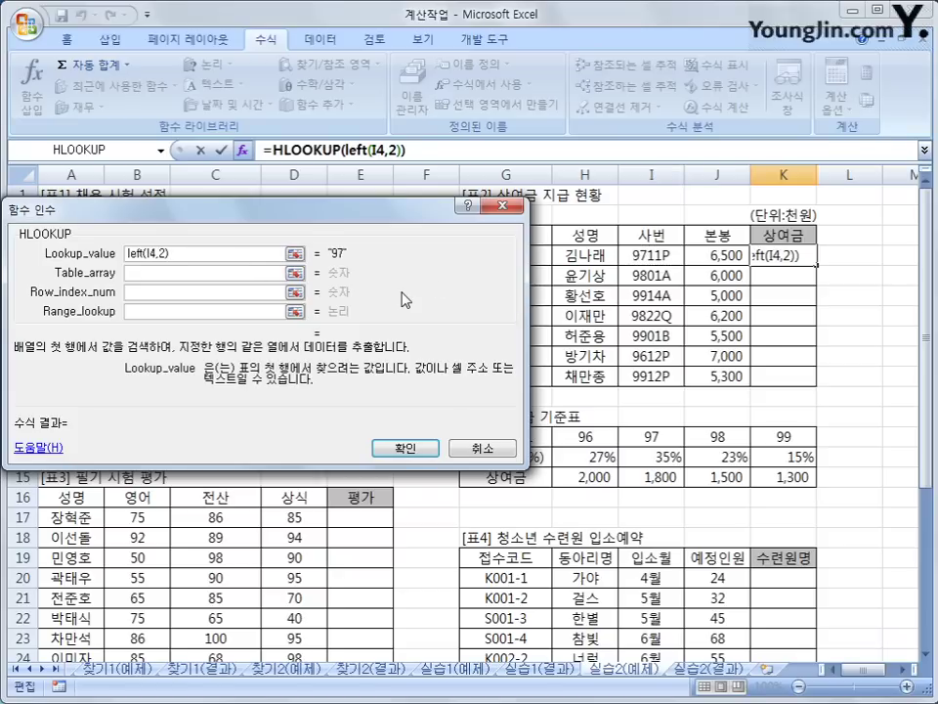
Complete HLOOKUP in K4 with Table_array $H$13:$K$15, Row_index_num 3 and Range_lookup 0, and fill it down to K10.
left_click(194, 273)
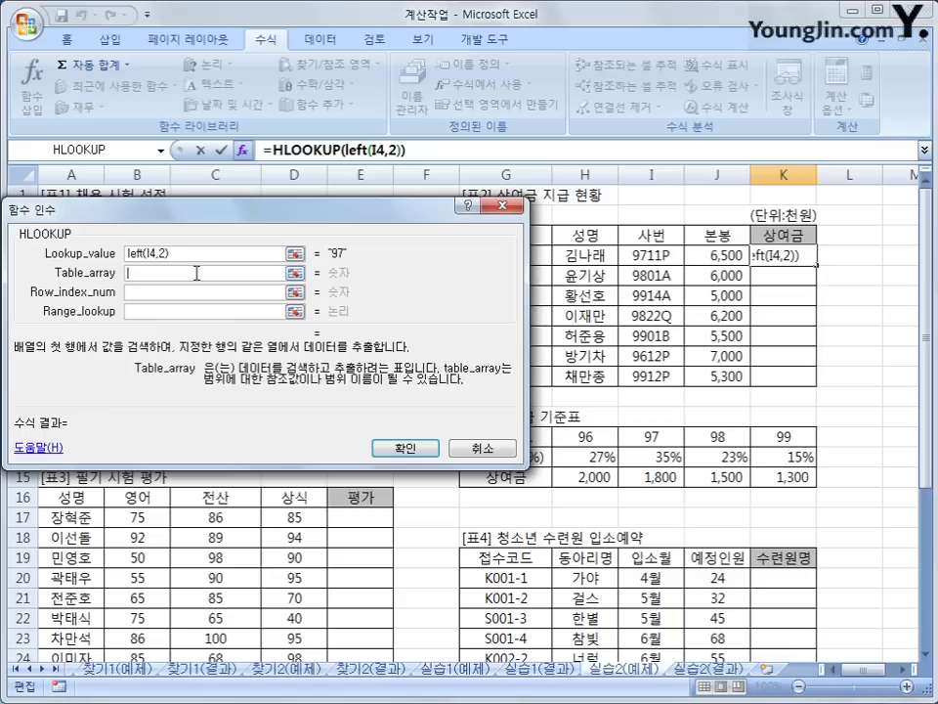
left_click_drag(579, 437, 785, 476)
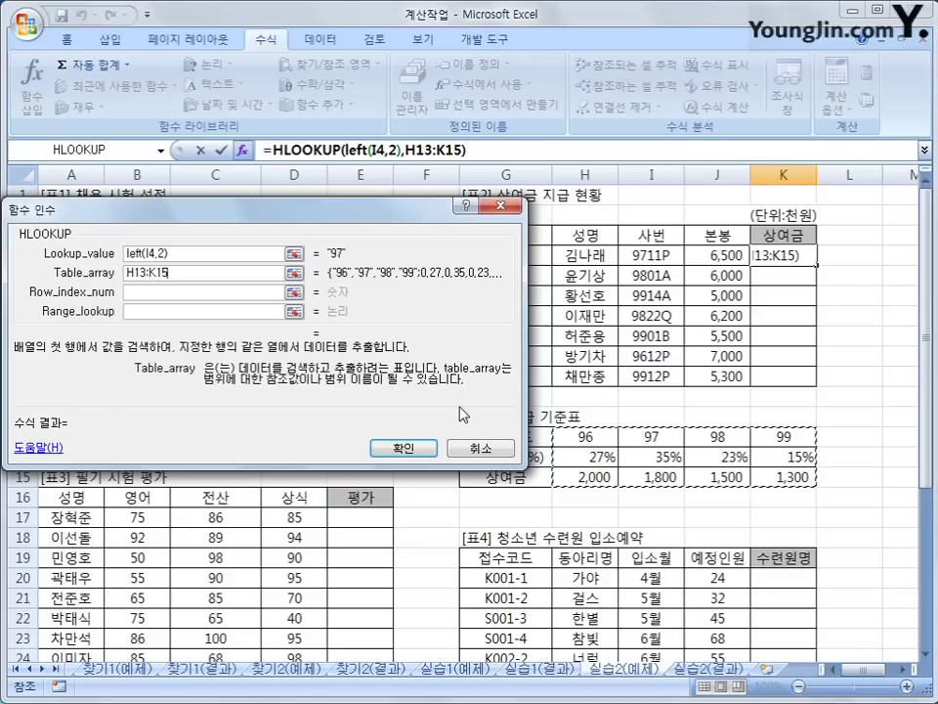
key("F4")
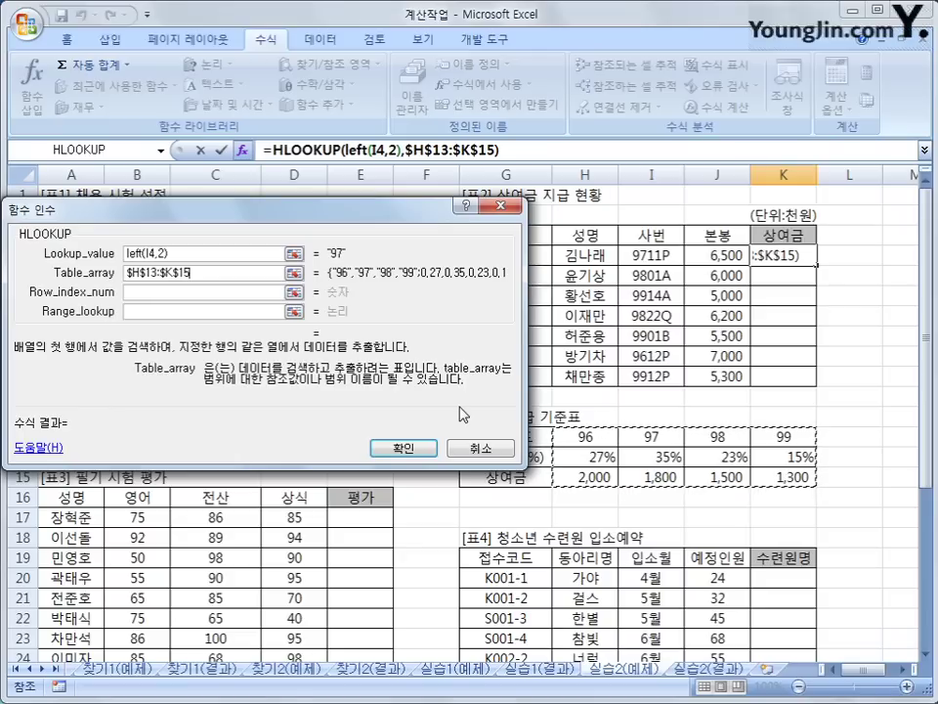
left_click(223, 295)
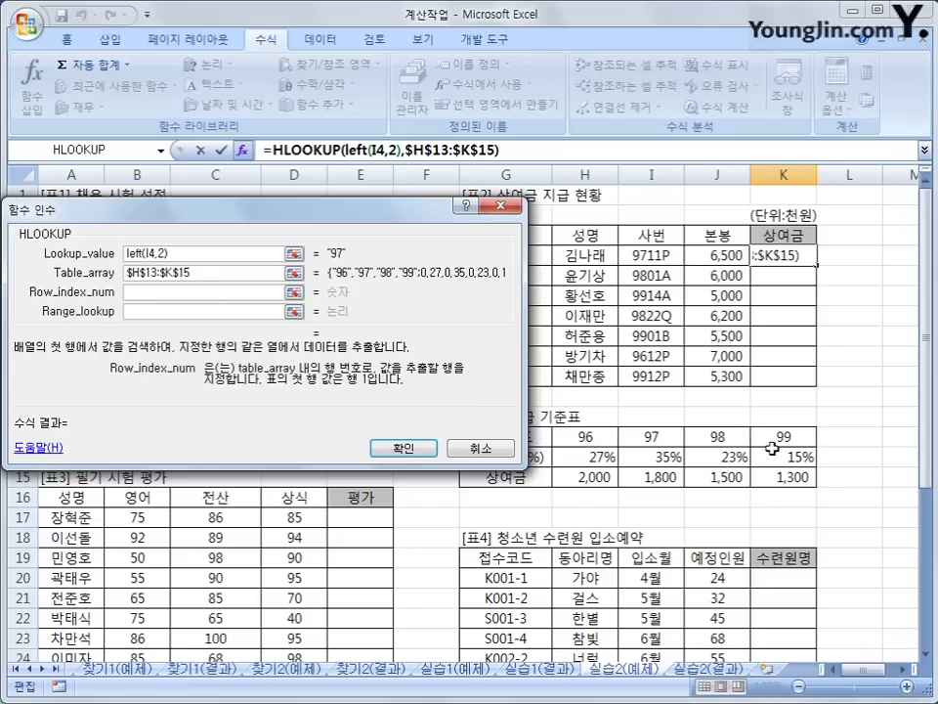
type("3")
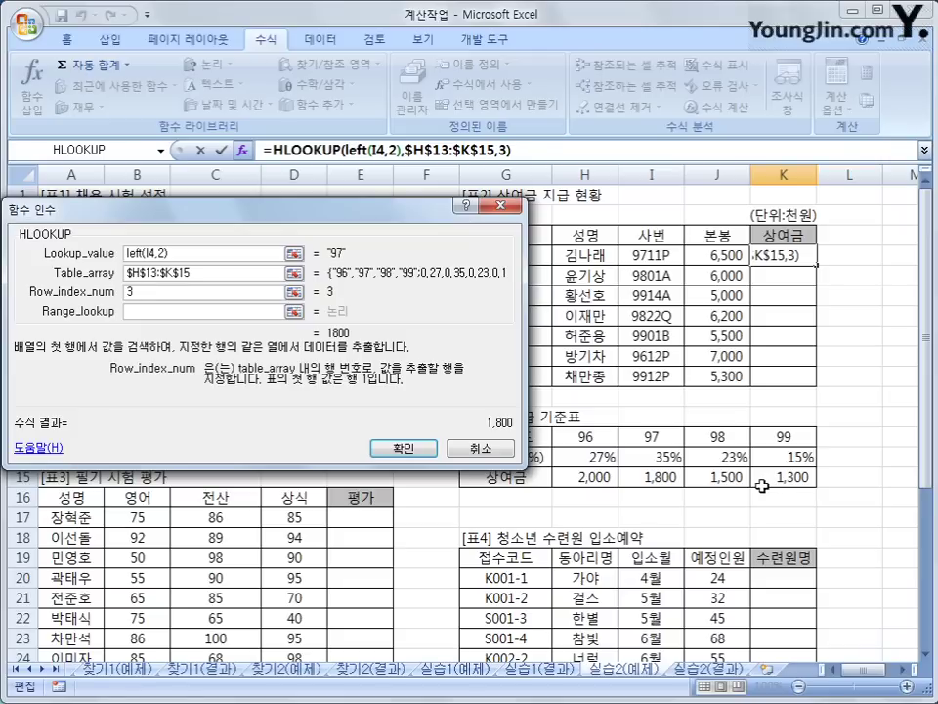
left_click(199, 315)
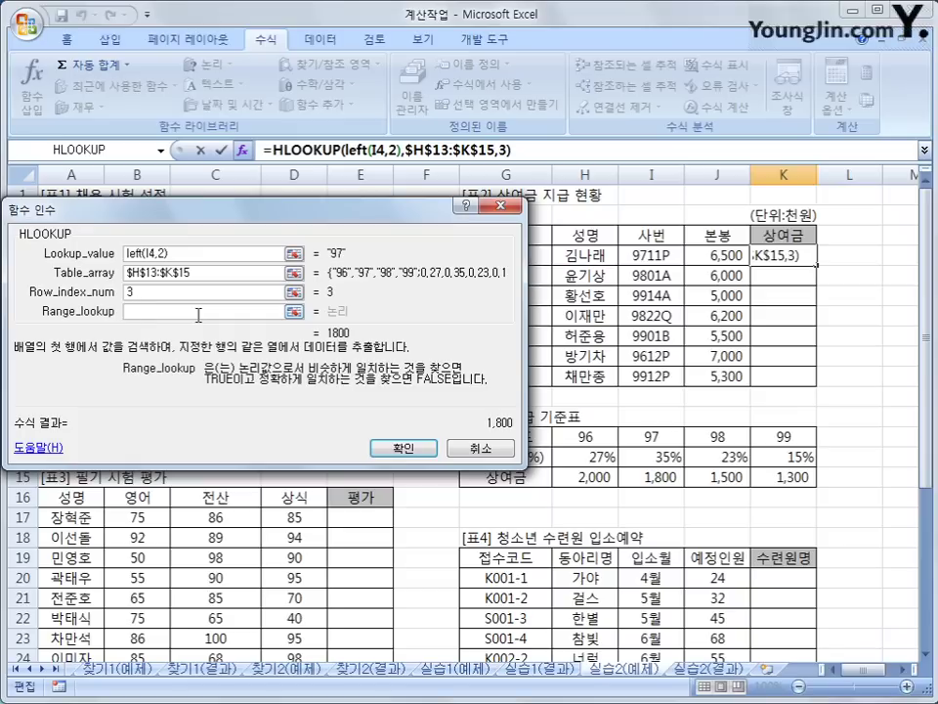
type("0")
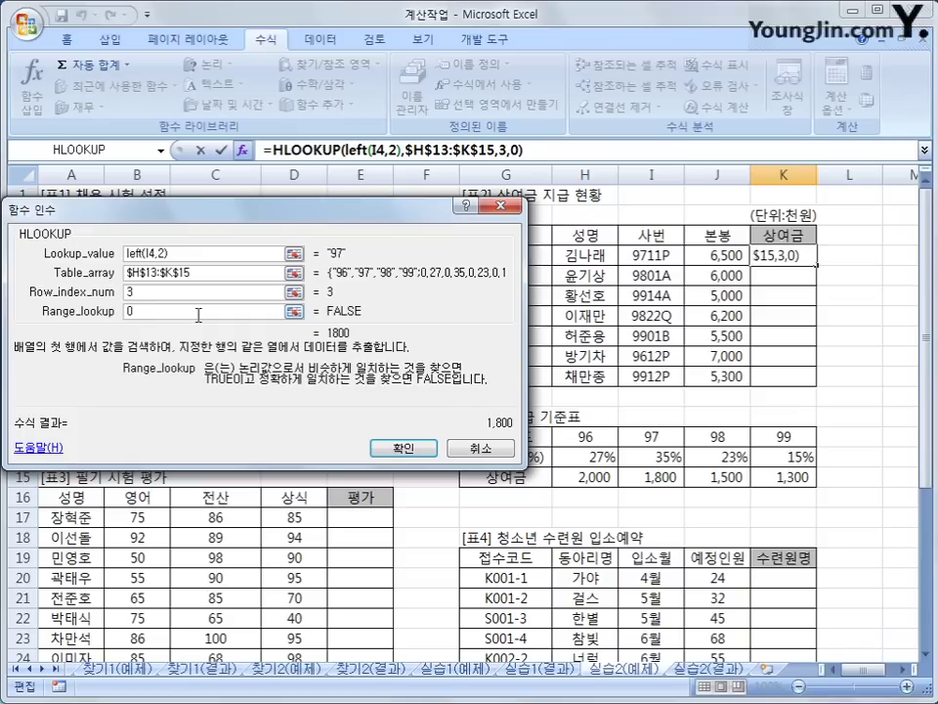
left_click(408, 448)
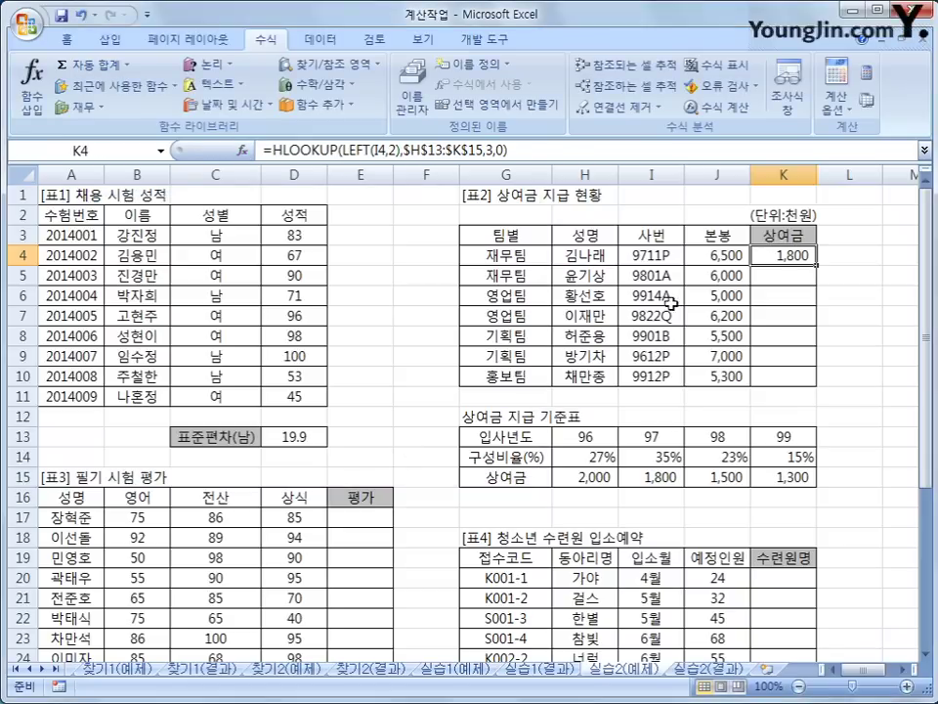
left_click_drag(817, 264, 801, 386)
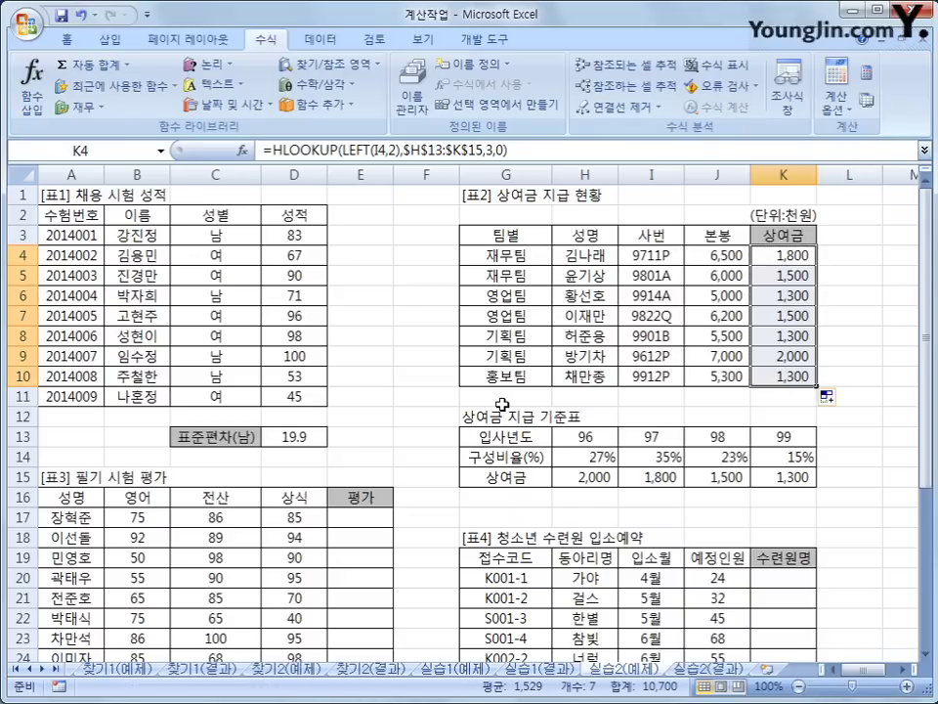
Insert the IF function in E17 of the 평가 column with sum(B17:D17)>=270 as its Logical_test.
scroll(366, 480, "down", 3)
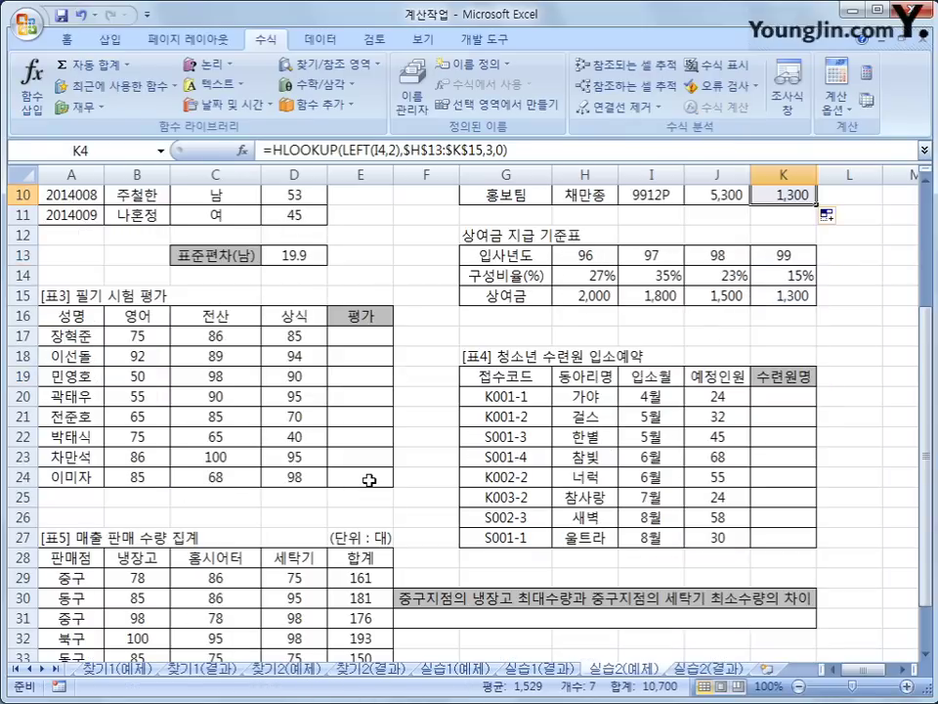
left_click(361, 335)
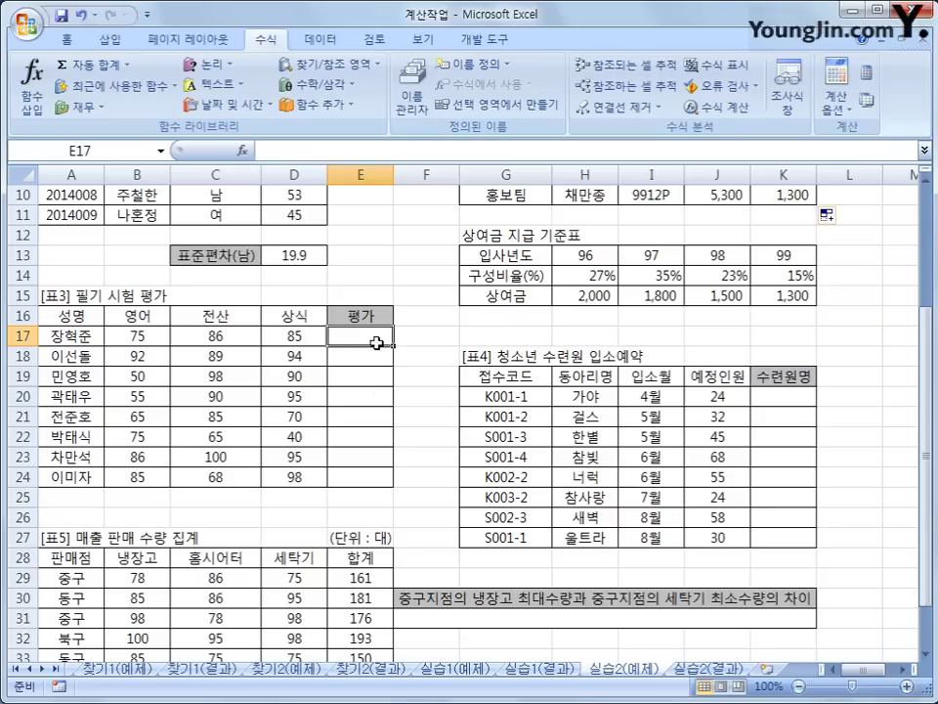
left_click(227, 68)
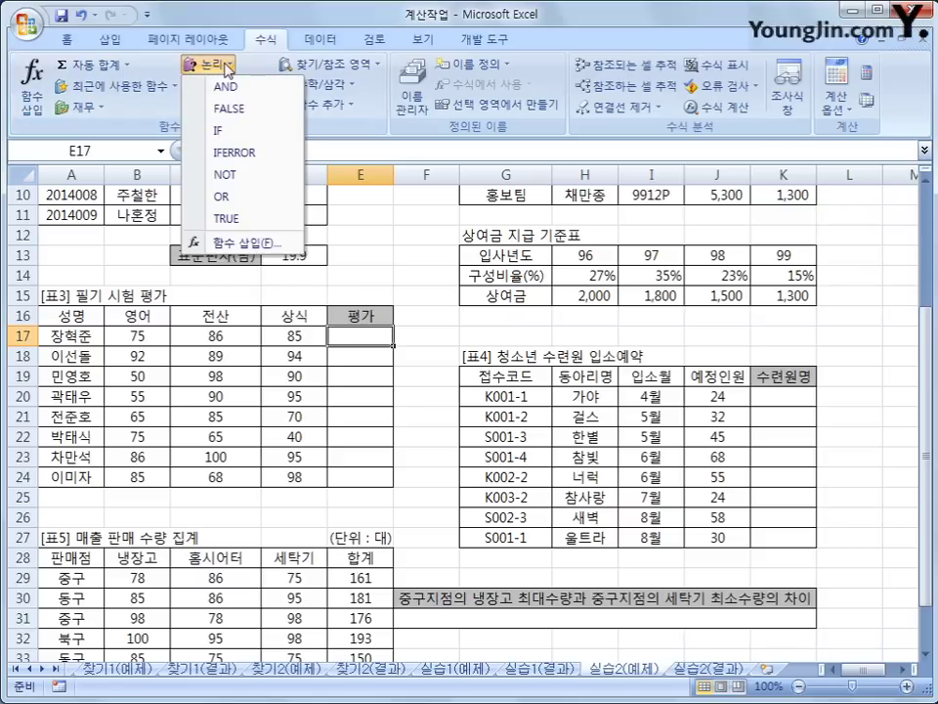
left_click(199, 130)
left_click_drag(267, 222, 617, 81)
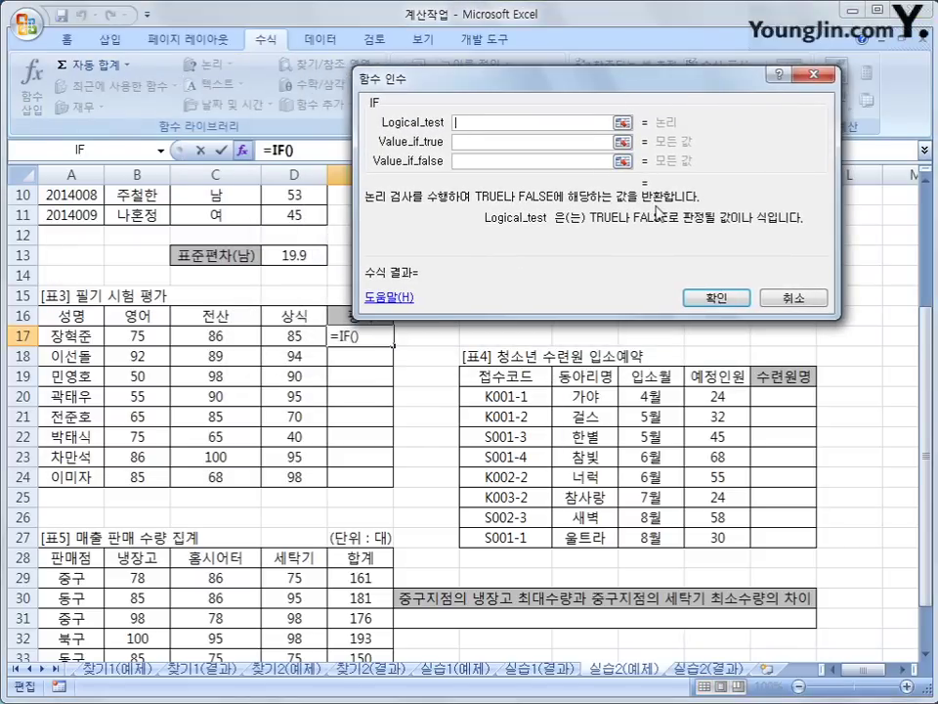
type("sl")
key("BackSpace")
type("um(")
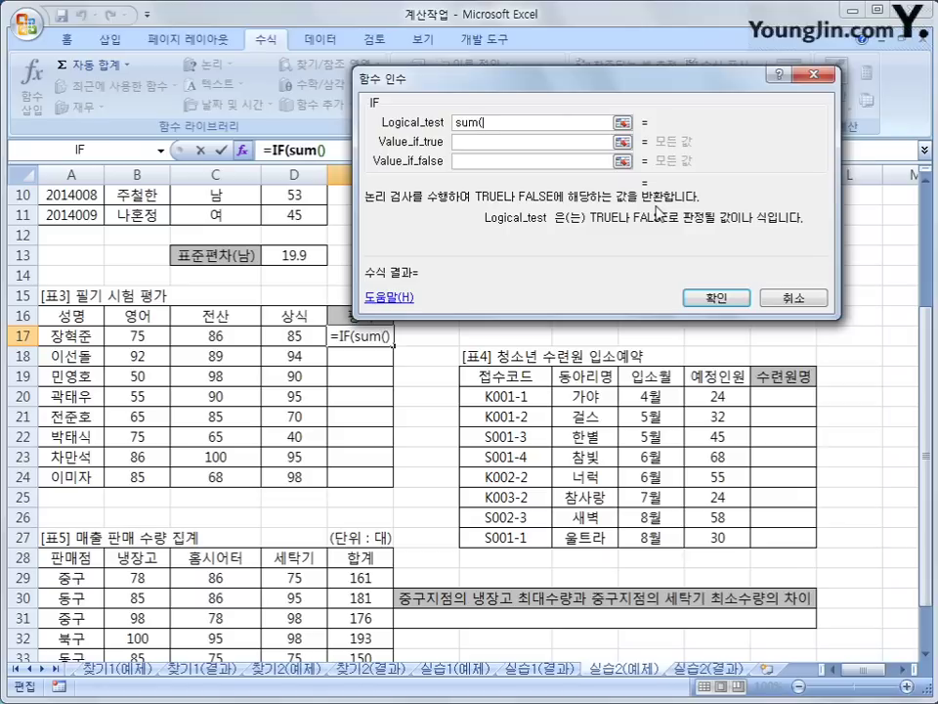
left_click_drag(122, 334, 271, 334)
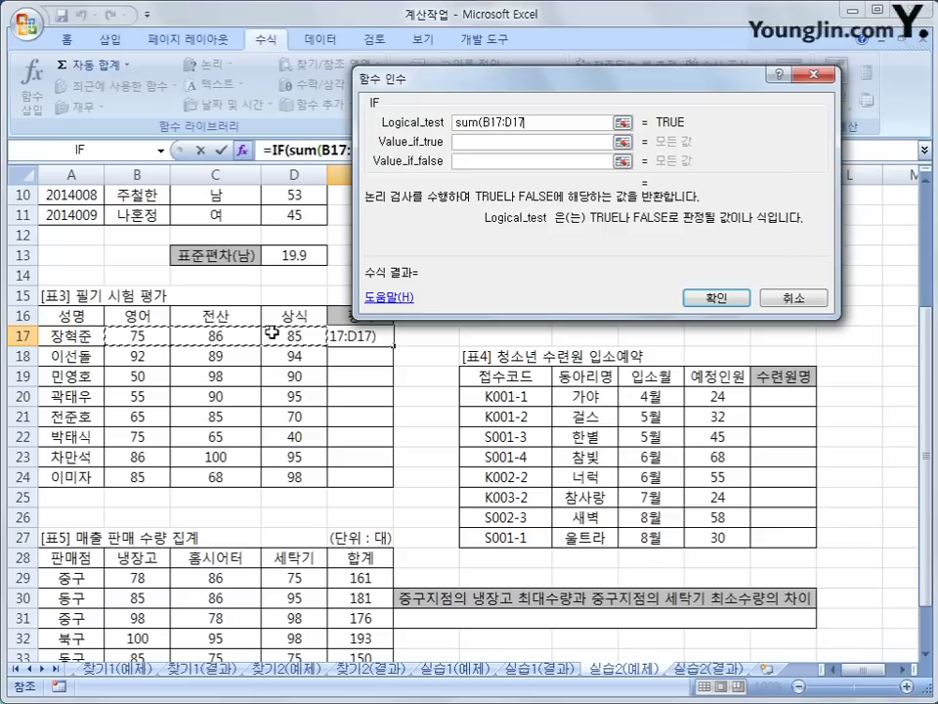
type(")")
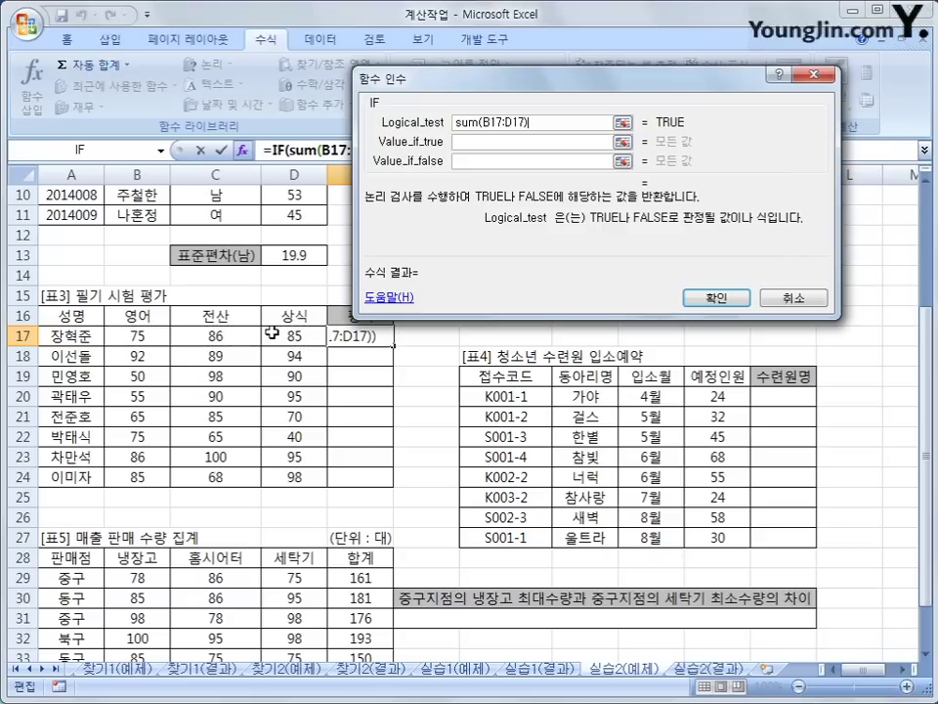
type(">")
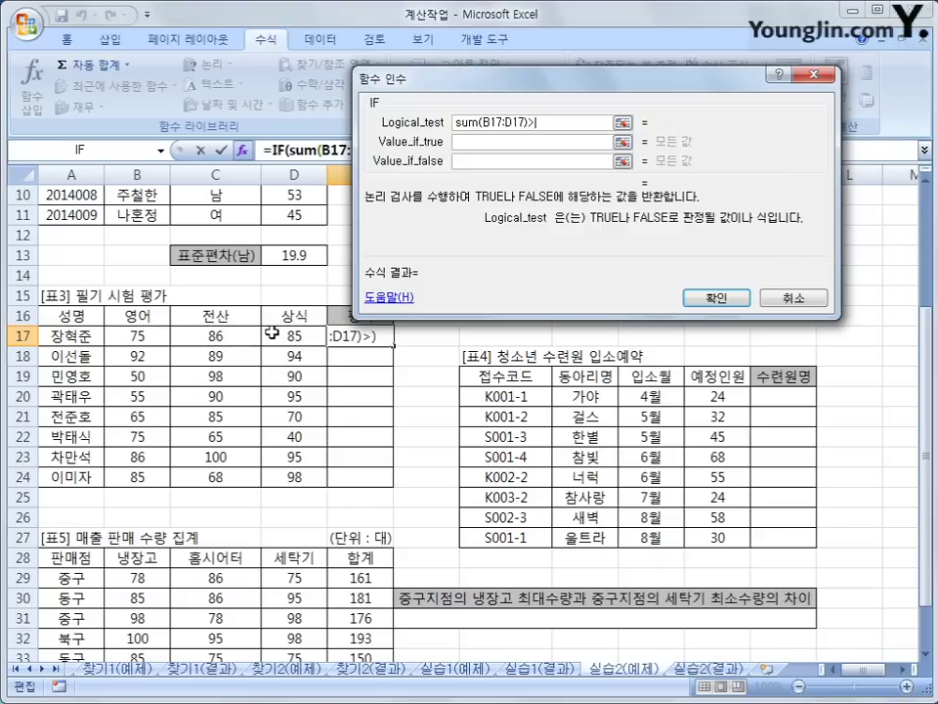
type("=270")
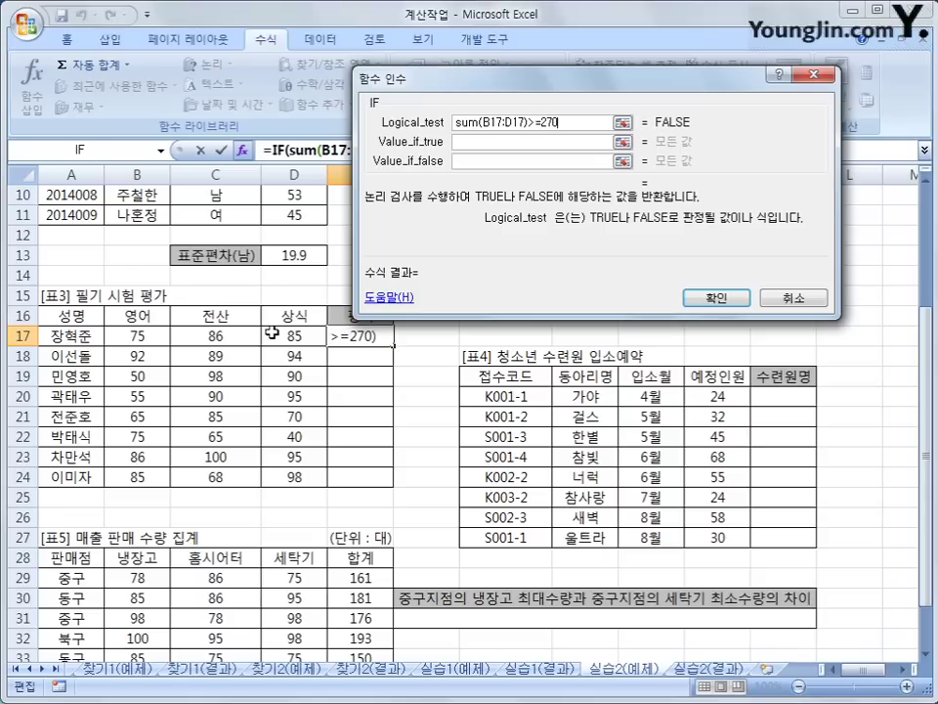
Complete IF in E17 with Value_if_true "우수상" and Value_if_false "", and fill the formula down to E24.
left_click(541, 142)
type("dn")
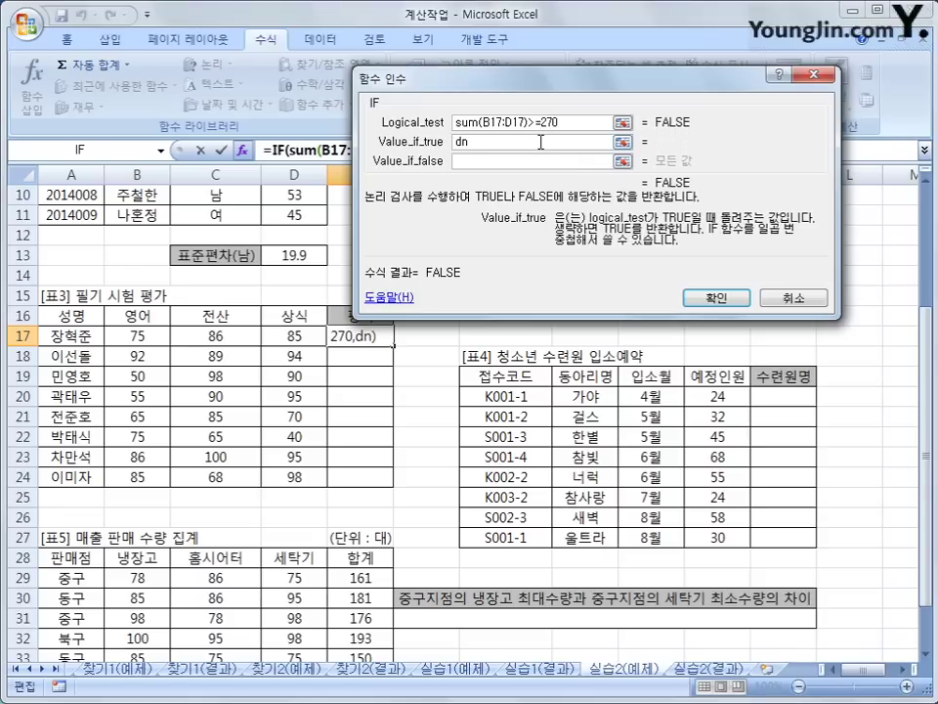
key("BackSpace")
key("BackSpace")
type("우수상")
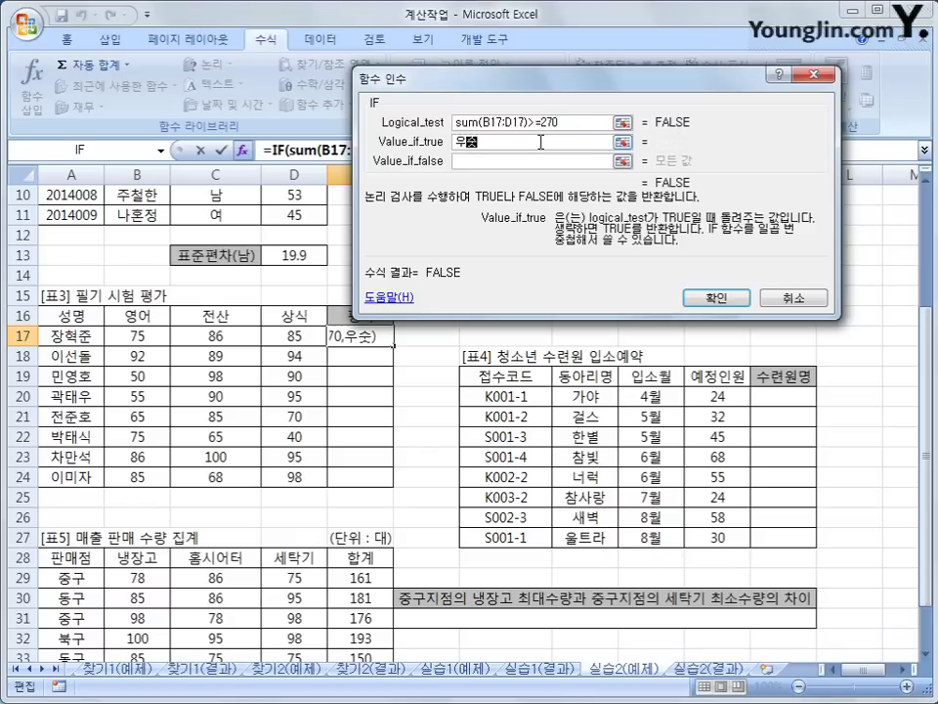
key("Tab")
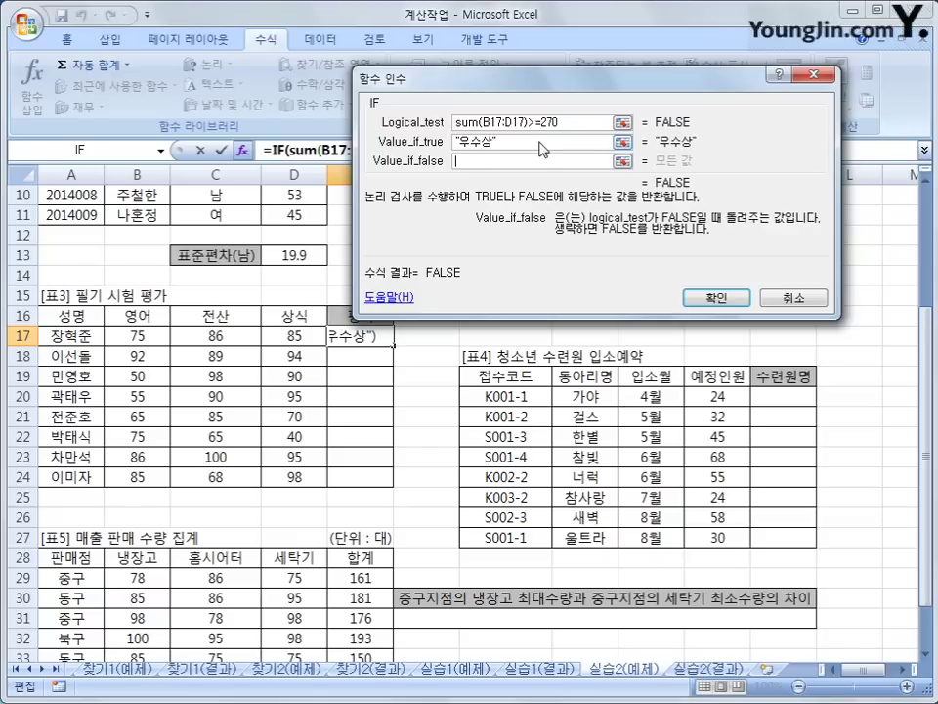
type("\"\"")
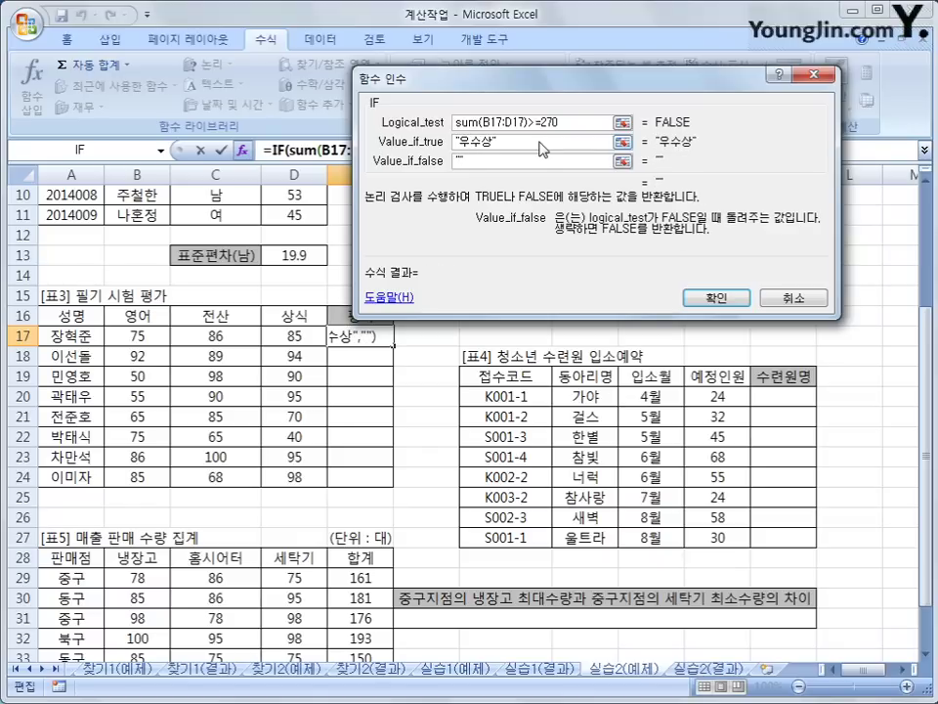
left_click(717, 298)
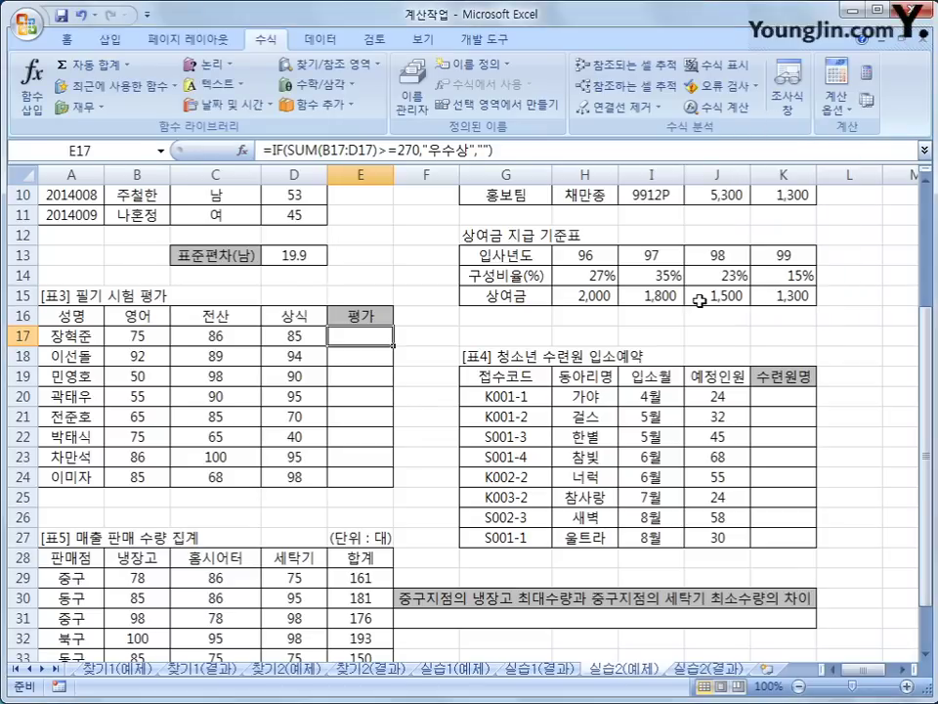
left_click_drag(394, 344, 379, 480)
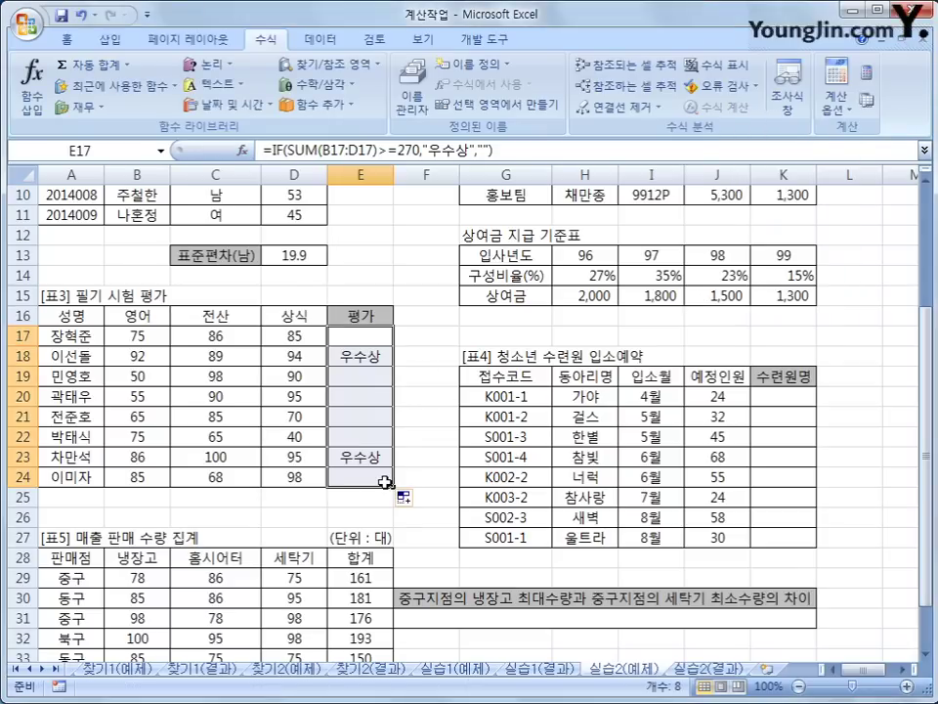
left_click(372, 357)
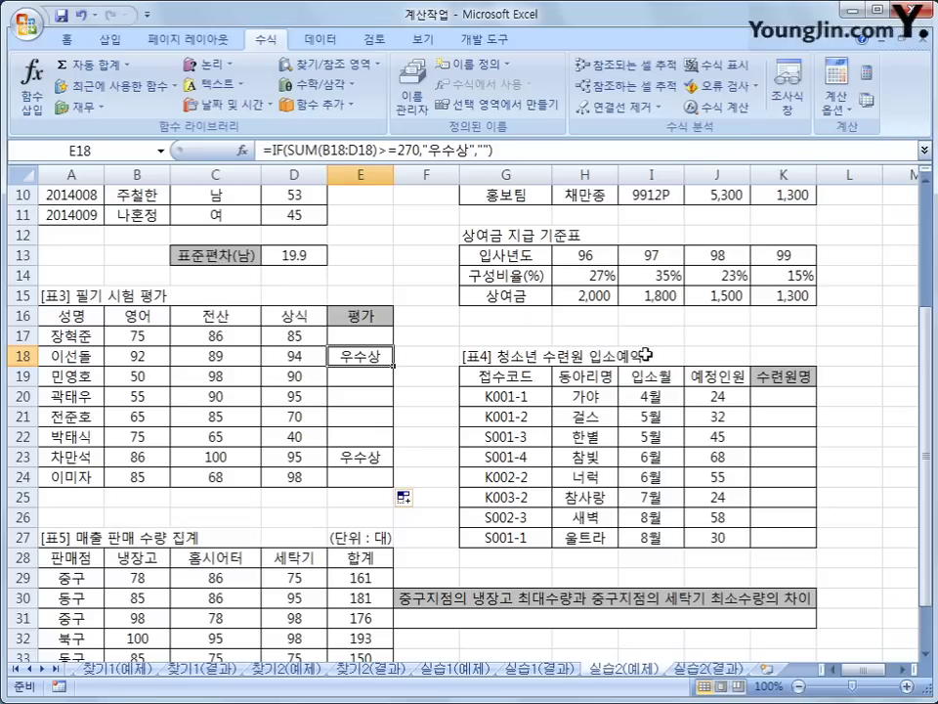
Insert the CHOOSE function in K20 of the 수련원명 column with right(G20,1) as its Index_num.
left_click(781, 394)
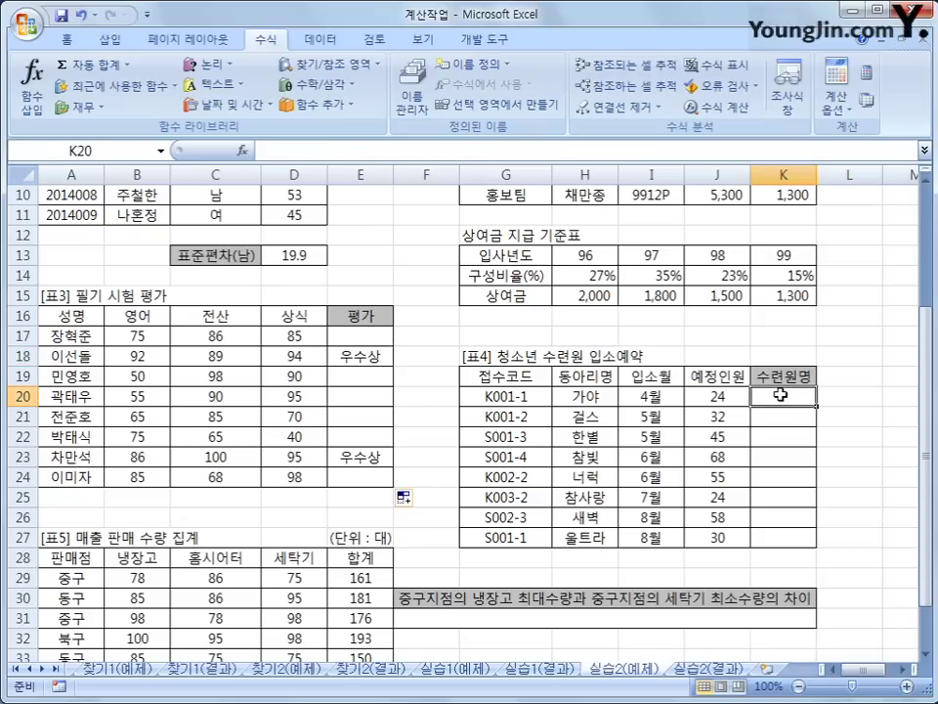
left_click(546, 396)
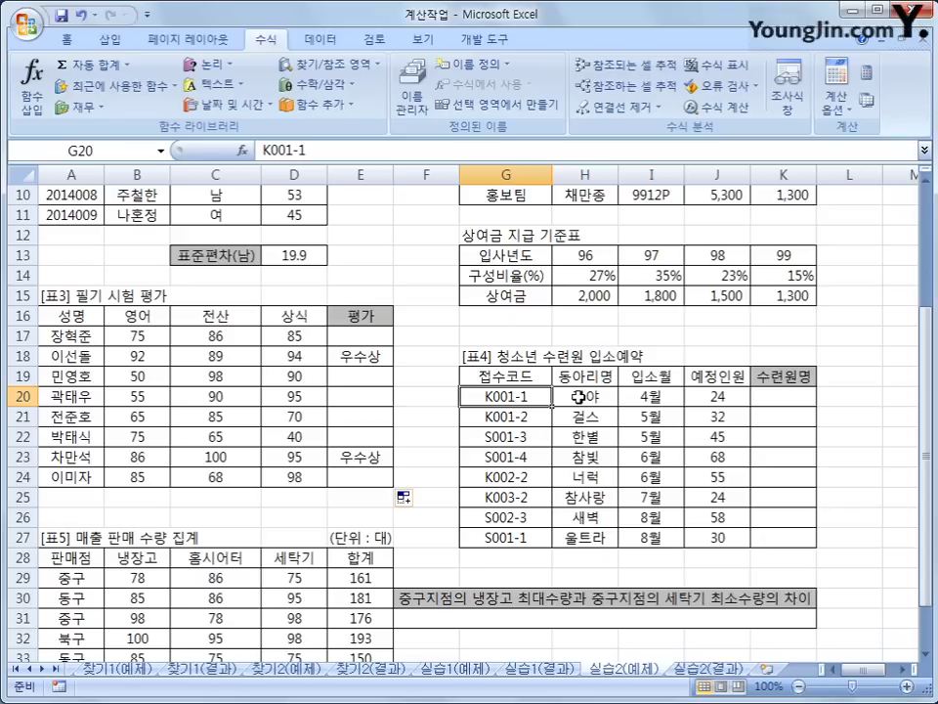
left_click(788, 397)
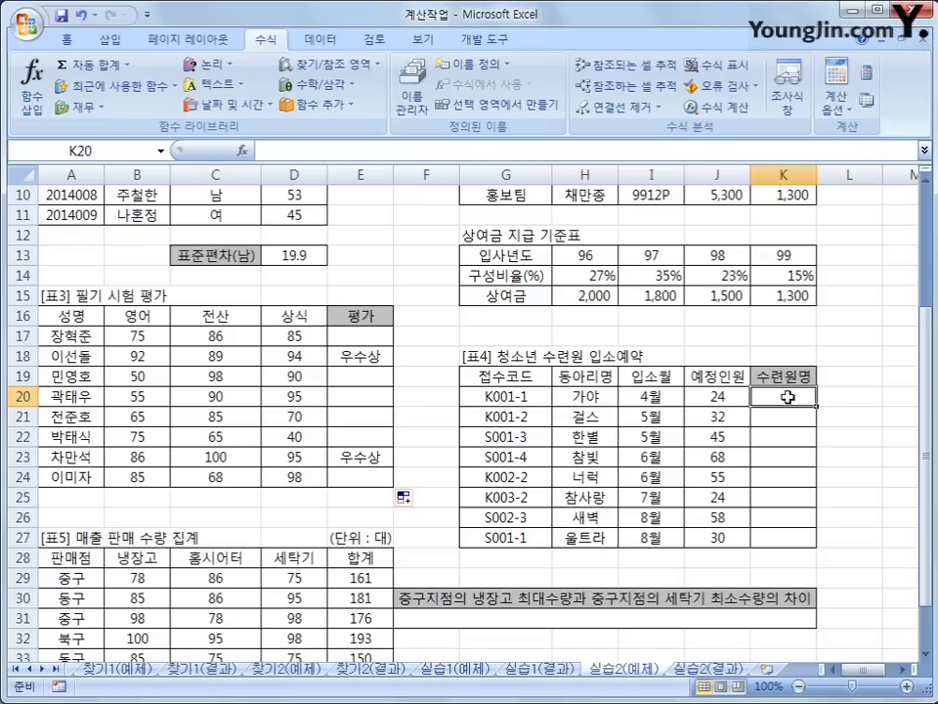
left_click(357, 63)
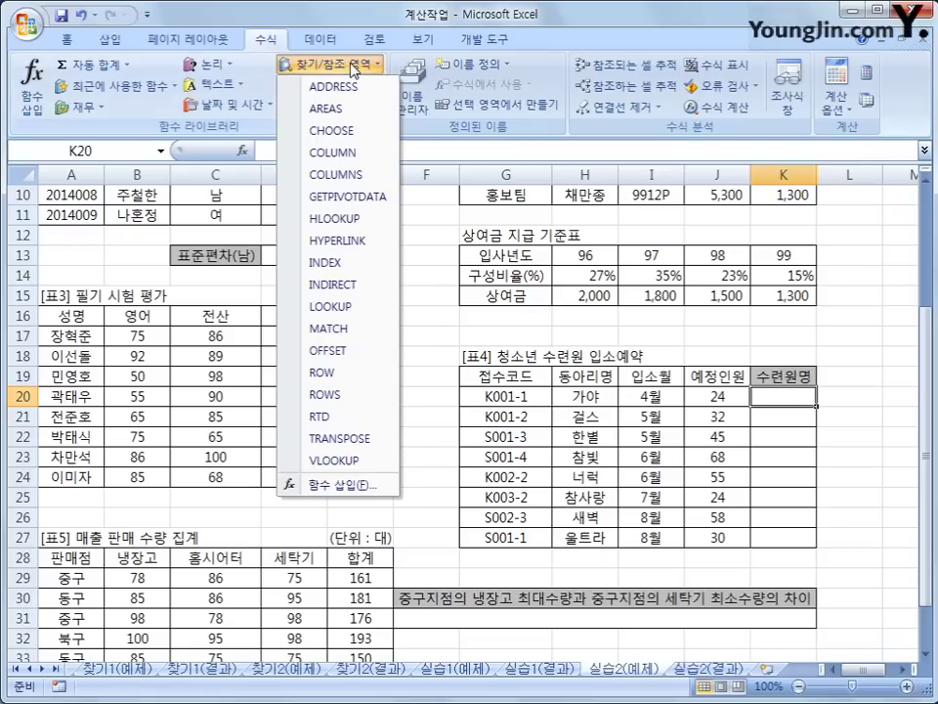
left_click(363, 130)
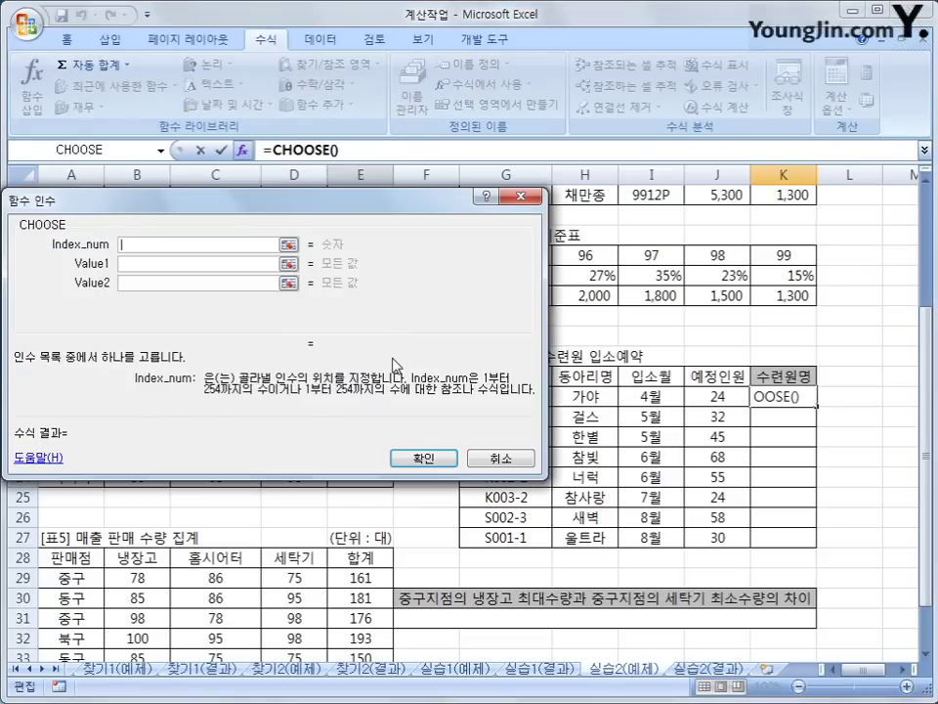
left_click_drag(394, 365, 496, 245)
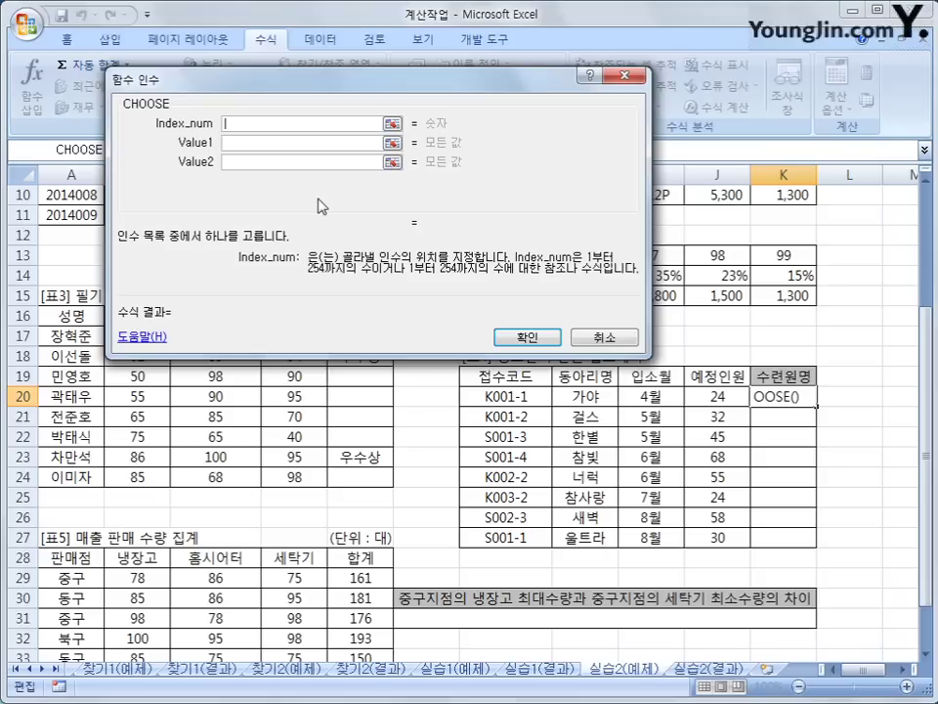
type("ㄱ")
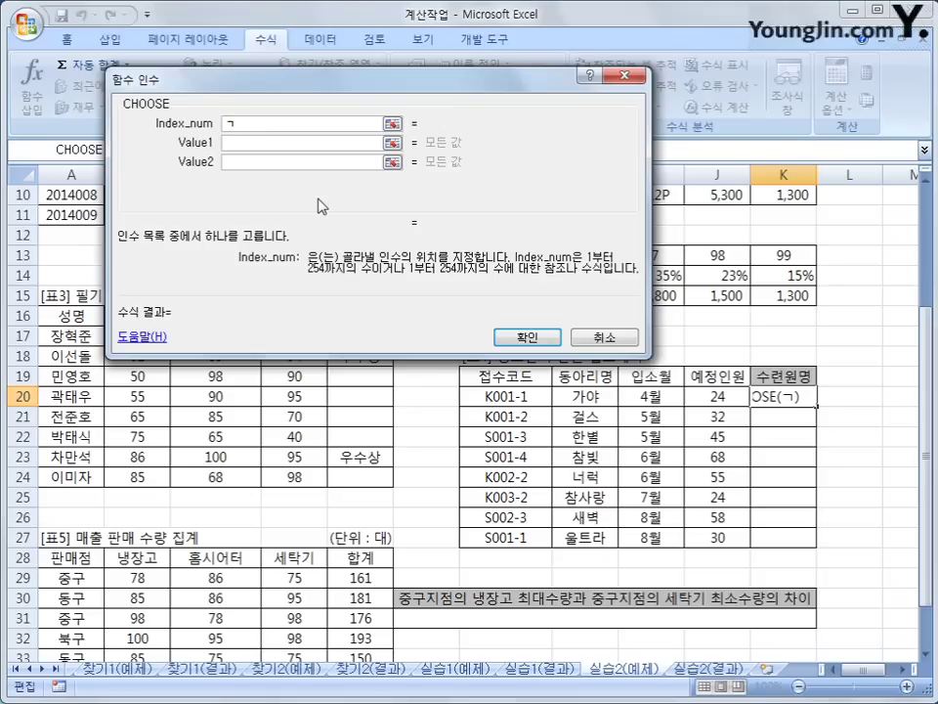
key("BackSpace")
type("right(")
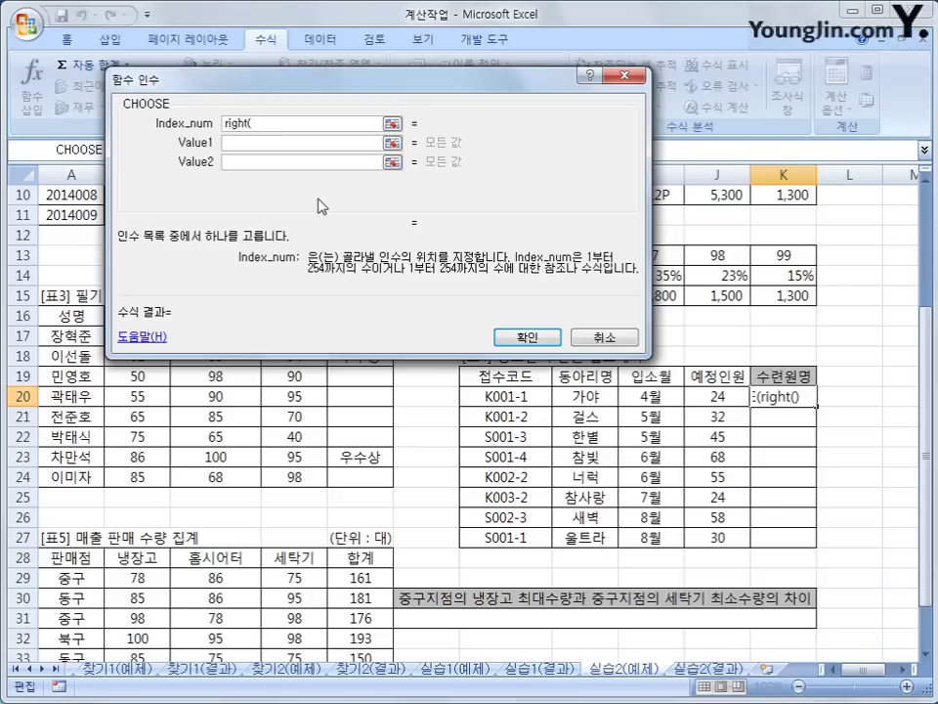
left_click(491, 397)
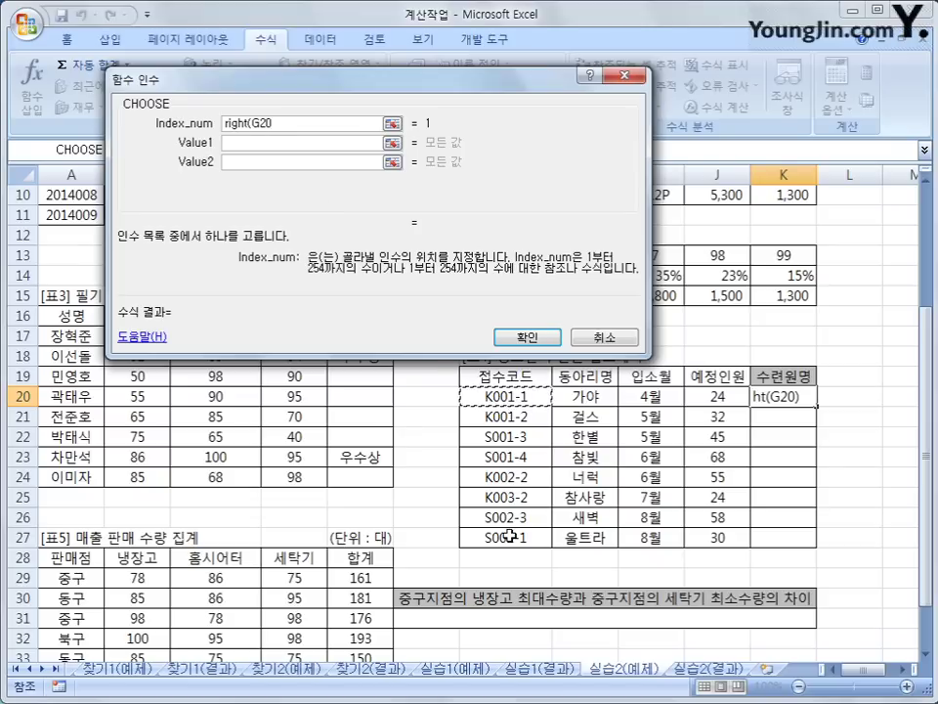
type(",")
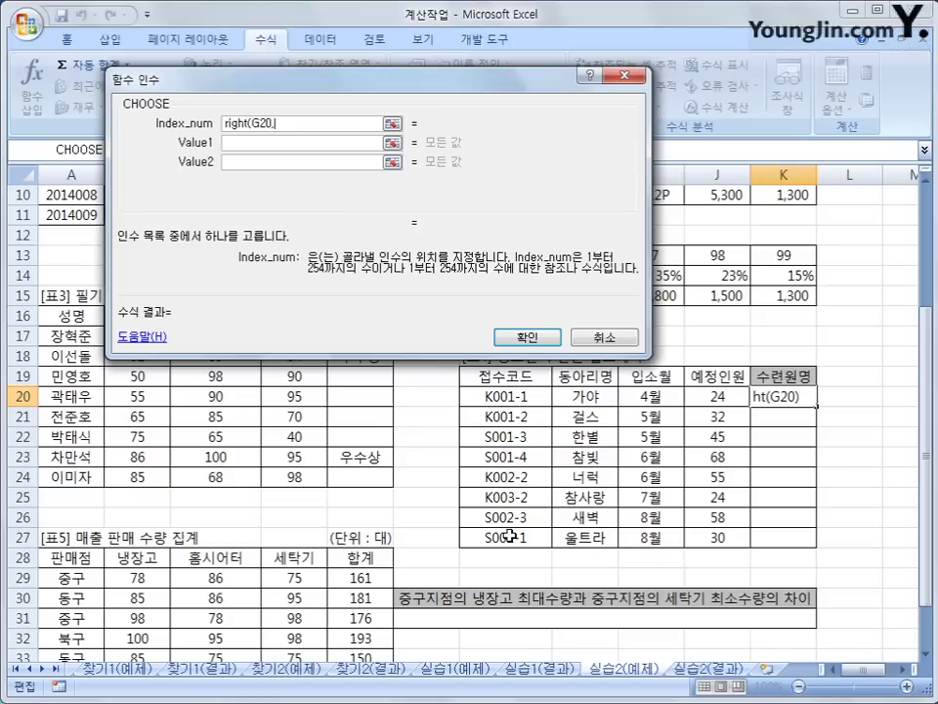
type("1)")
Complete CHOOSE in K20 with the values "청평", "대성리", "대천" and "파주", and fill the formula down to K27.
left_click(235, 143)
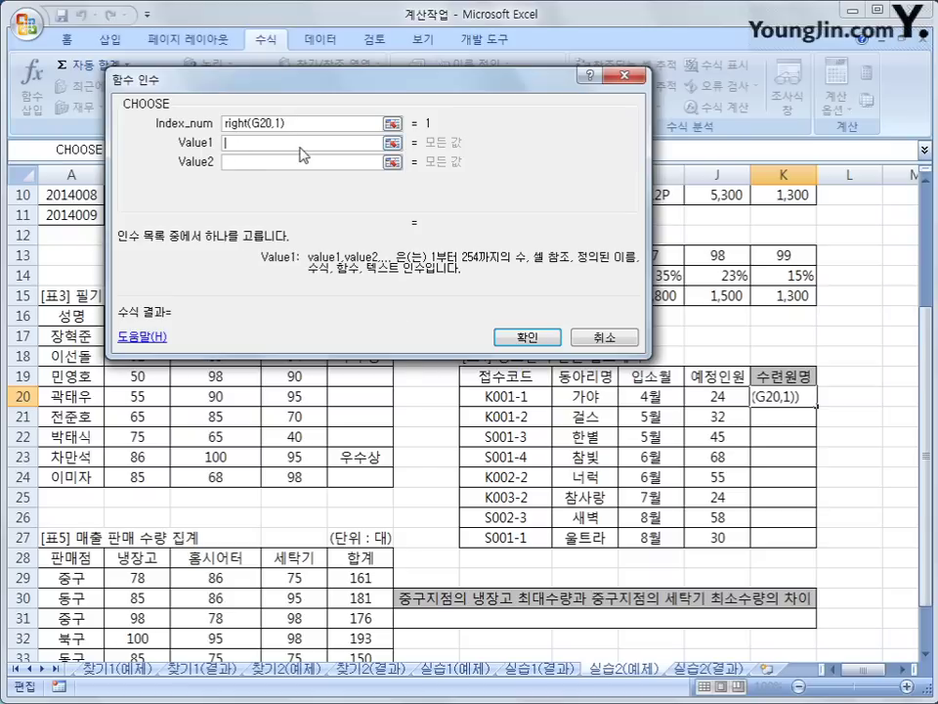
type("c")
key("BackSpace")
type("청평")
key("Tab")
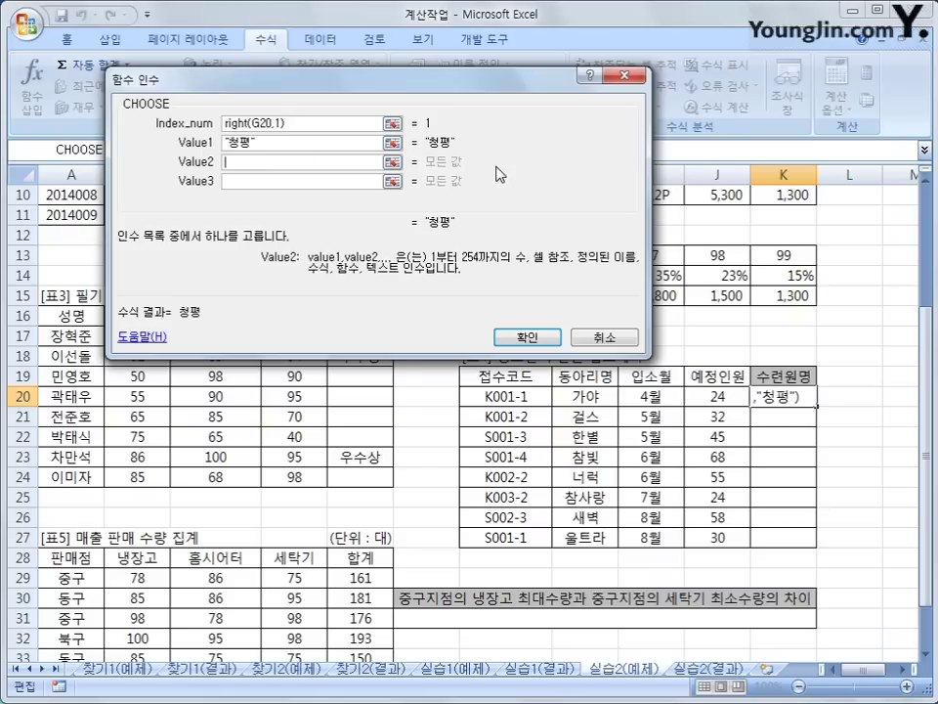
type("대성리")
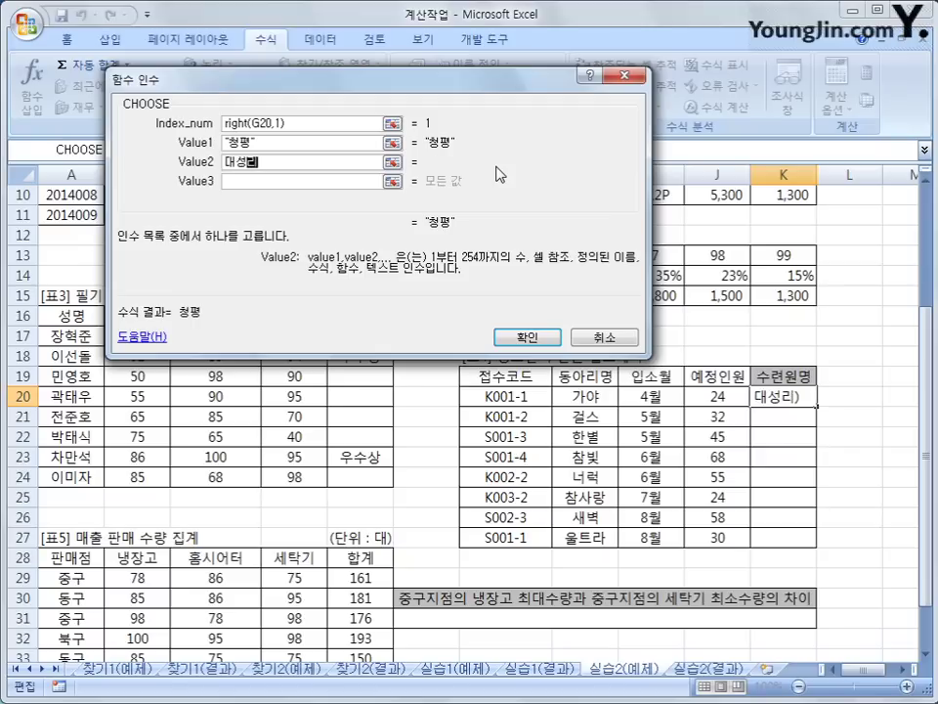
key("Tab")
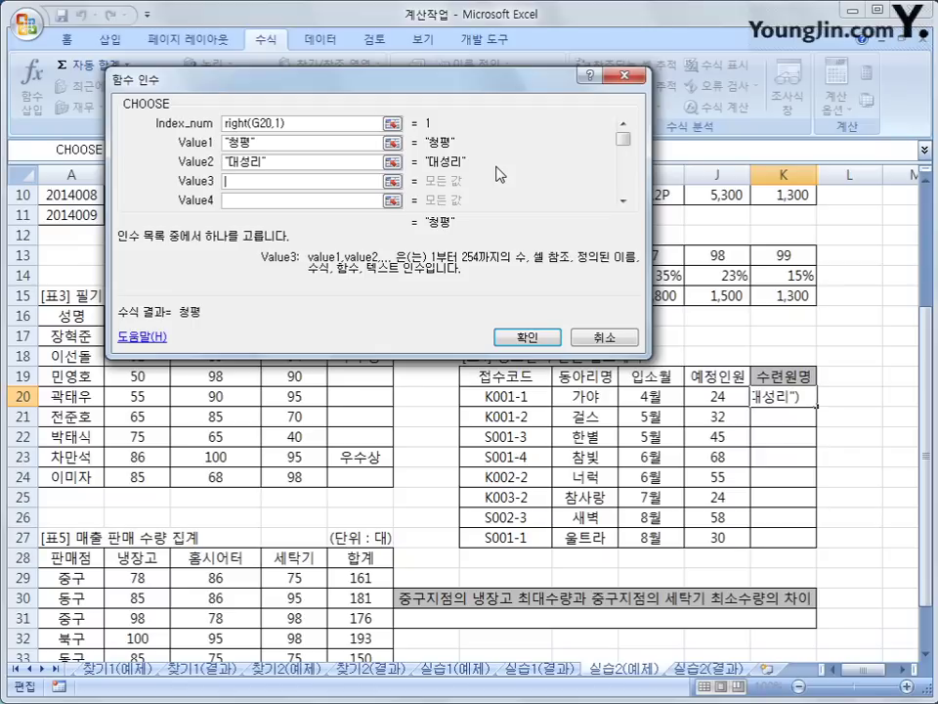
type("대천")
key("Tab")
type("파주")
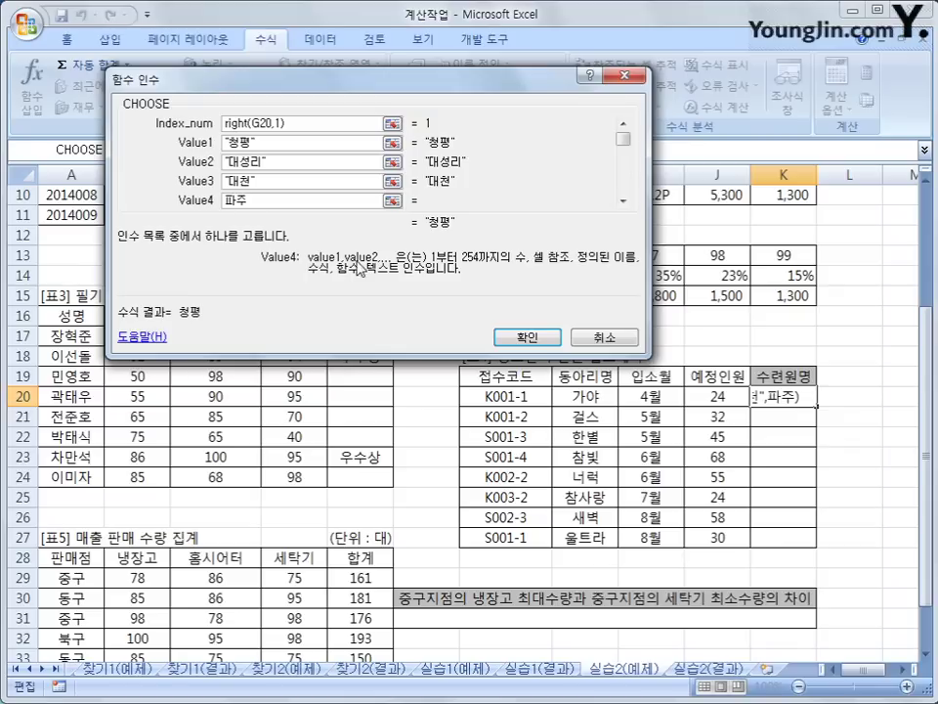
left_click(535, 344)
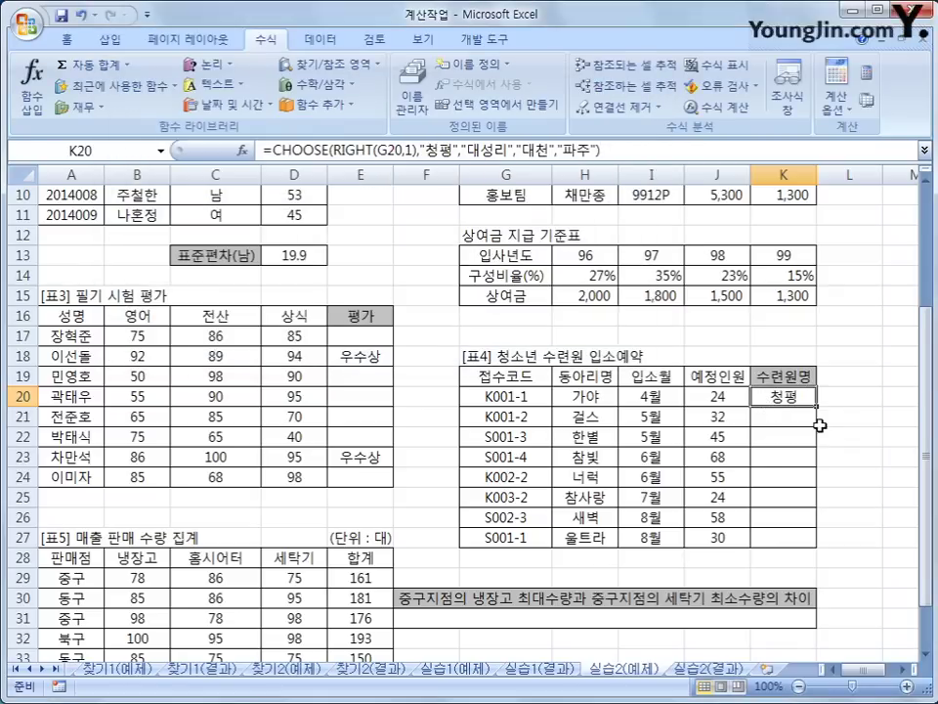
left_click_drag(818, 403, 801, 545)
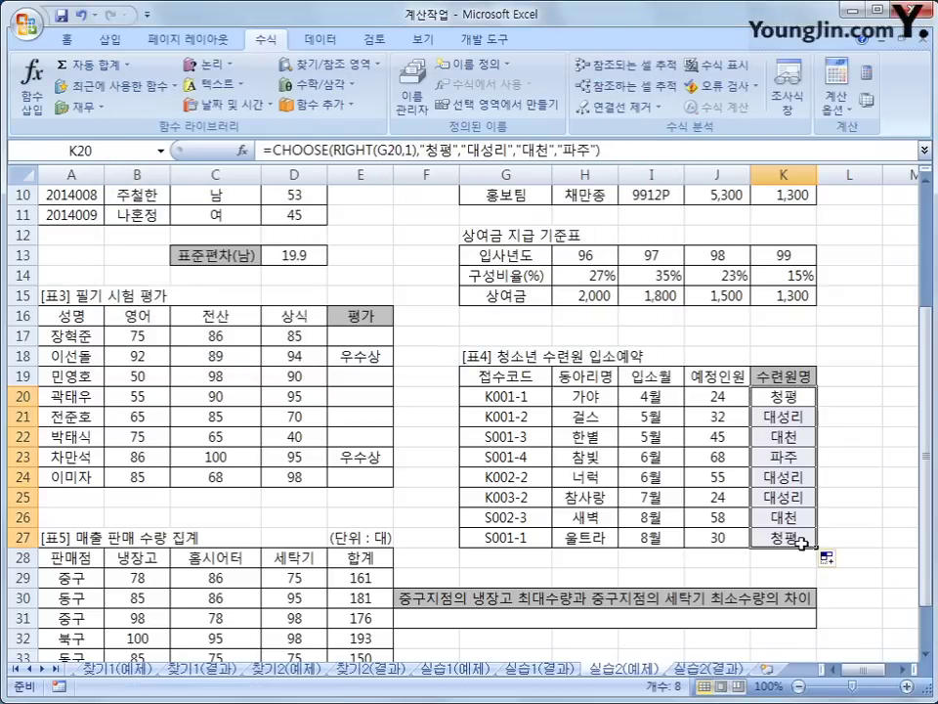
left_click(794, 539)
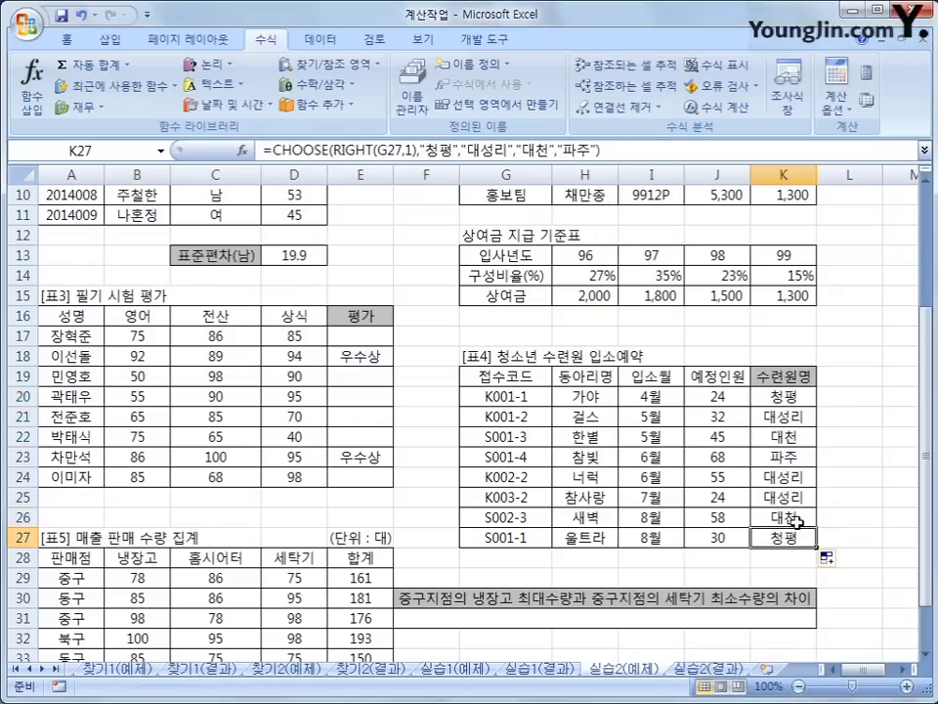
Examine the 냉장고 and 세탁기 quantities of the 중구 rows in [표5] to compare their maximum and minimum.
scroll(797, 521, "down", 5)
left_click(798, 521)
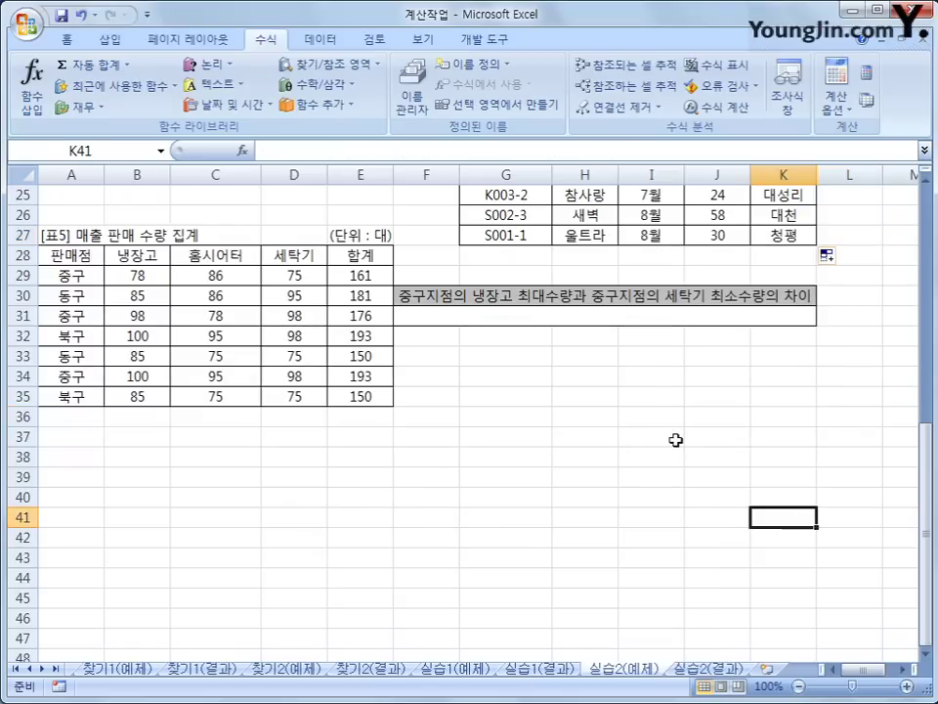
left_click(99, 277)
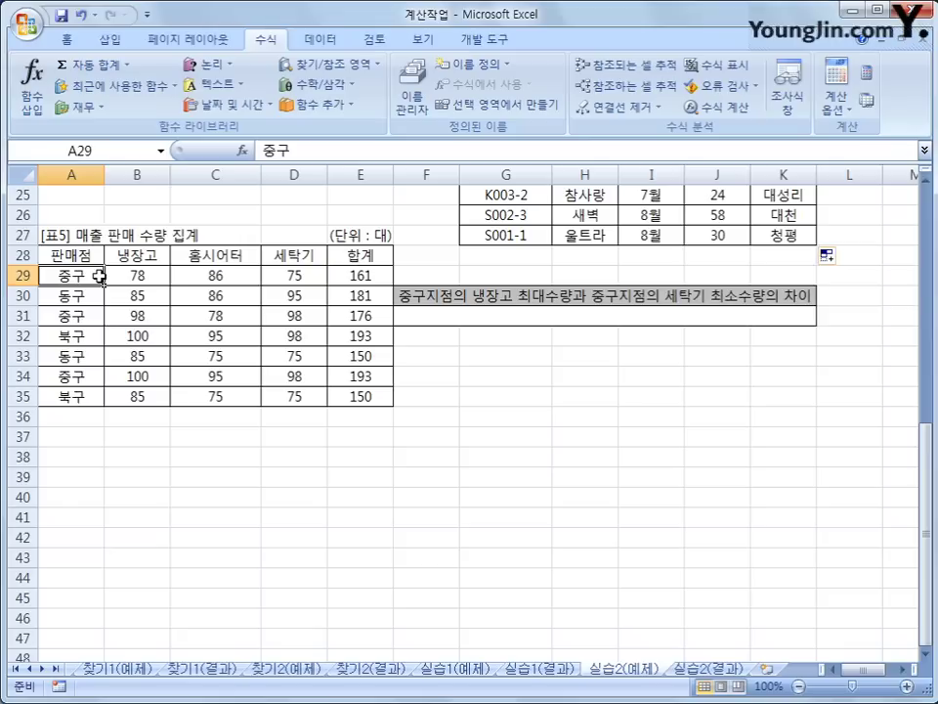
left_click(159, 280)
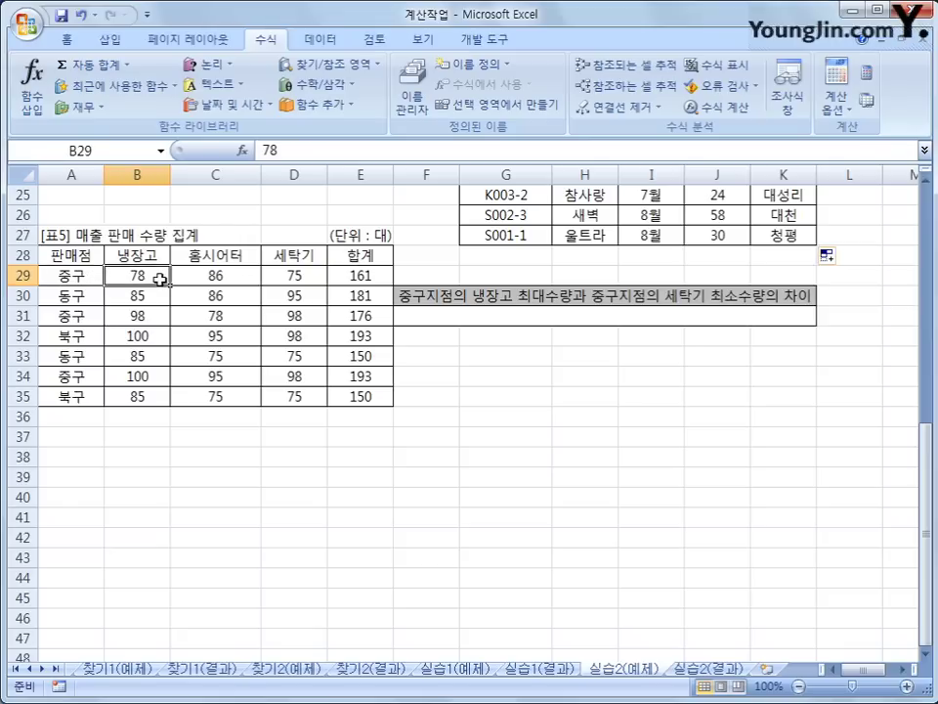
left_click_drag(83, 276, 125, 273)
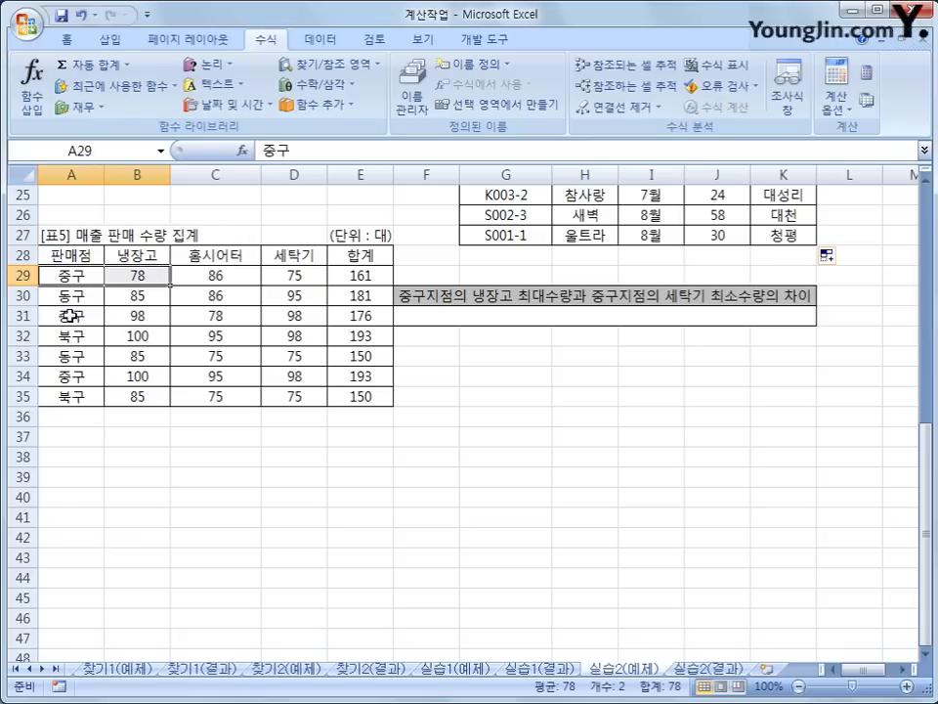
left_click_drag(71, 316, 117, 314)
left_click(75, 373)
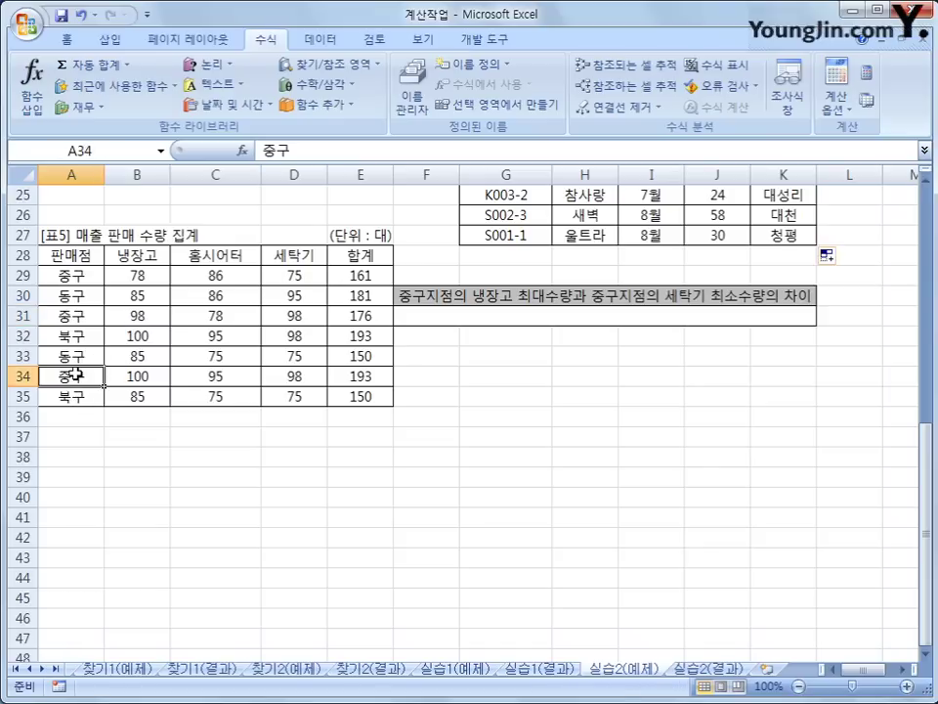
left_click_drag(76, 374, 137, 372)
left_click(138, 372)
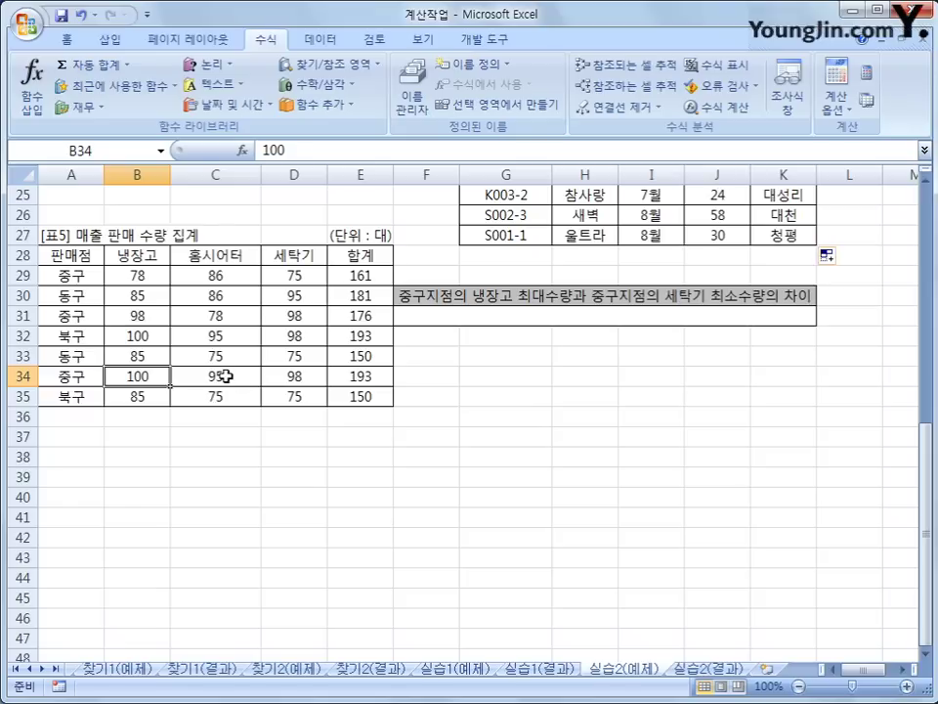
left_click(69, 275)
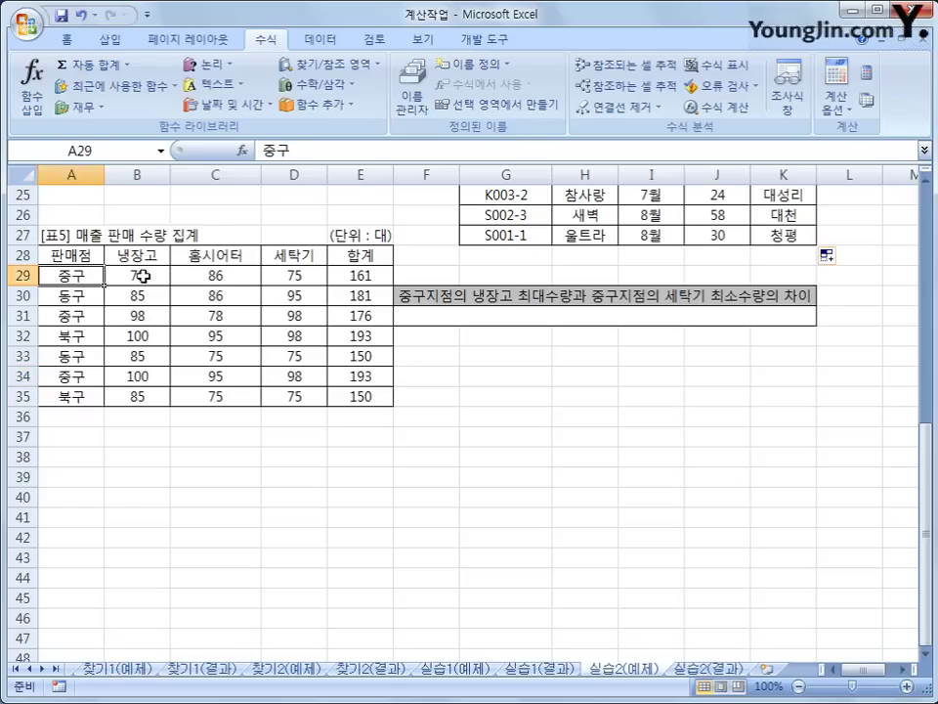
left_click(303, 276)
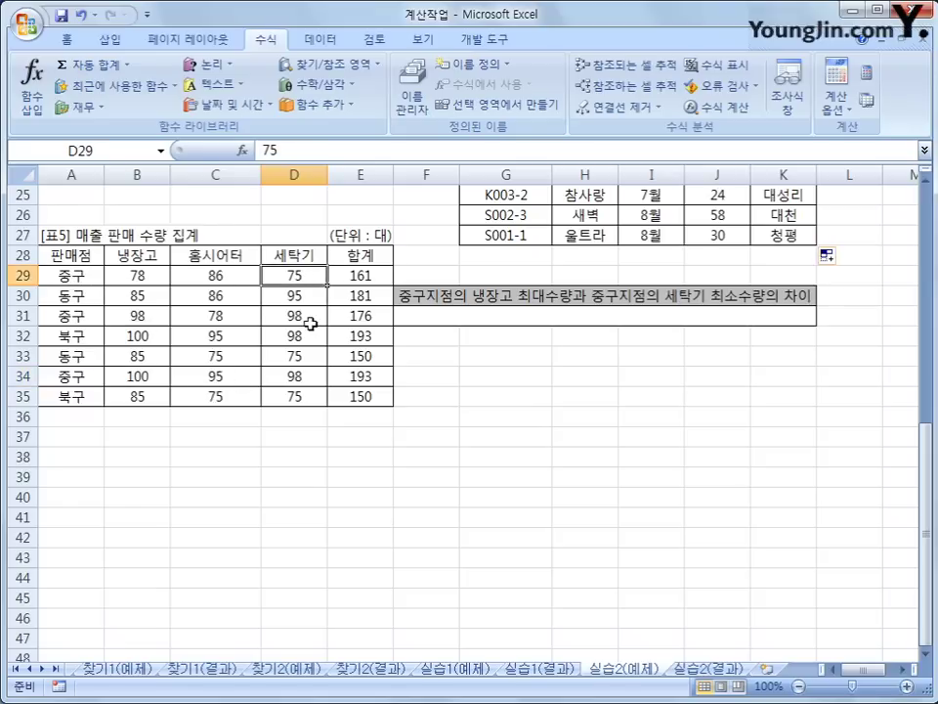
left_click(308, 319)
left_click(311, 375)
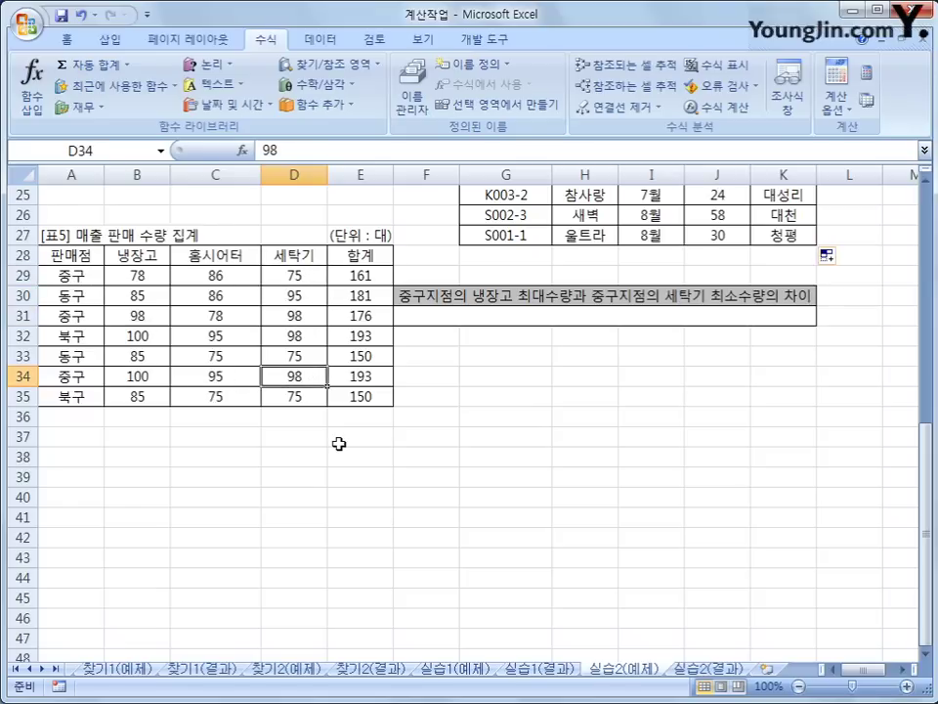
left_click(288, 274)
left_click(143, 379)
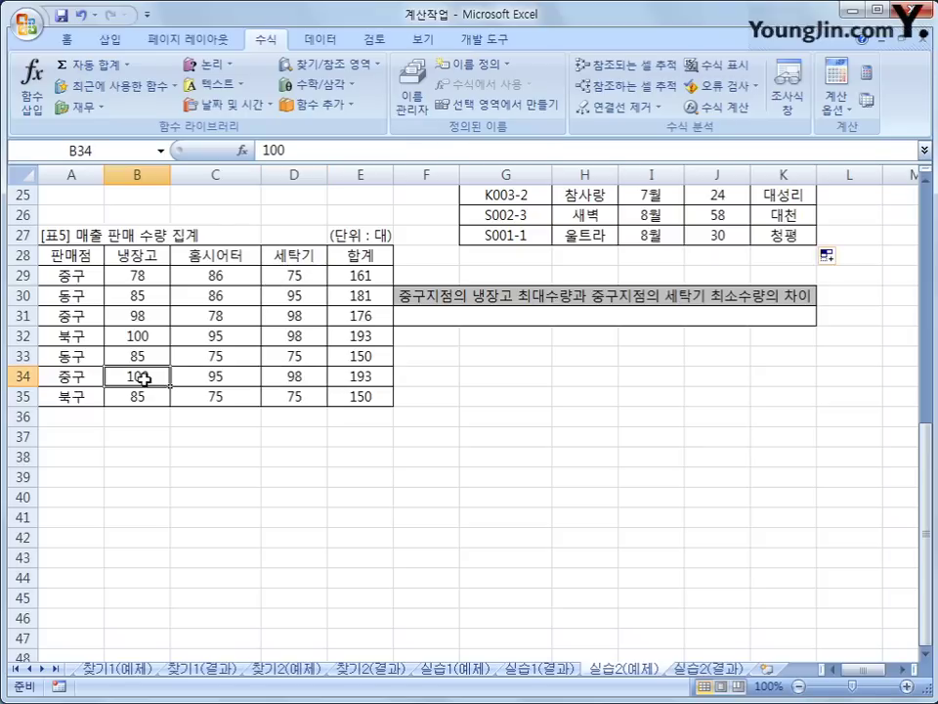
left_click(280, 277)
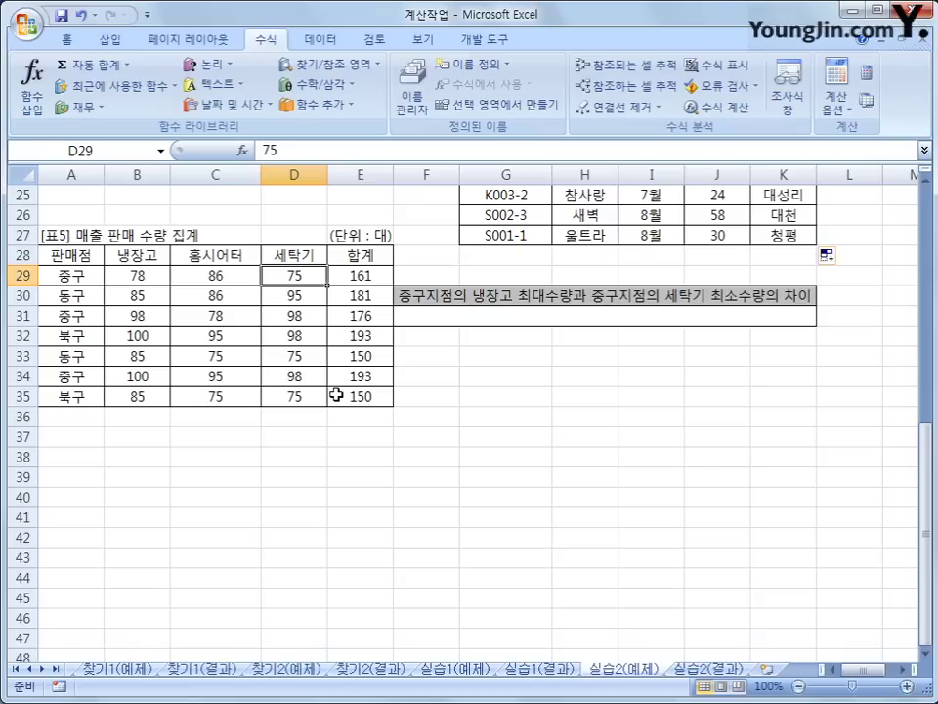
Insert the DMAX function from the 데이터베이스 category in F31, below the 중구지점 difference heading.
left_click(467, 320)
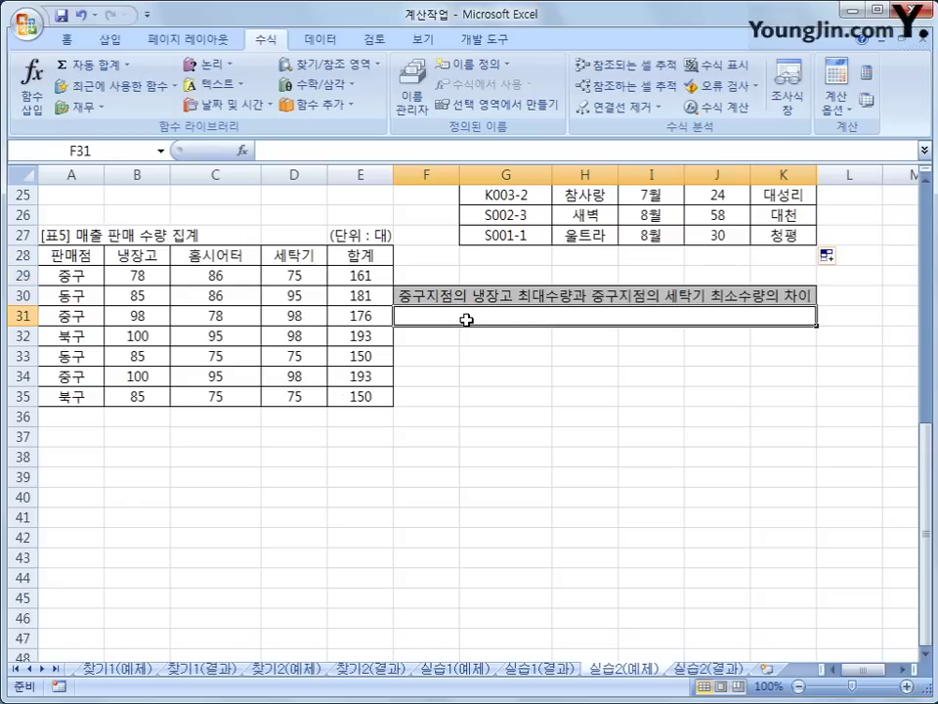
left_click(242, 152)
left_click(647, 262)
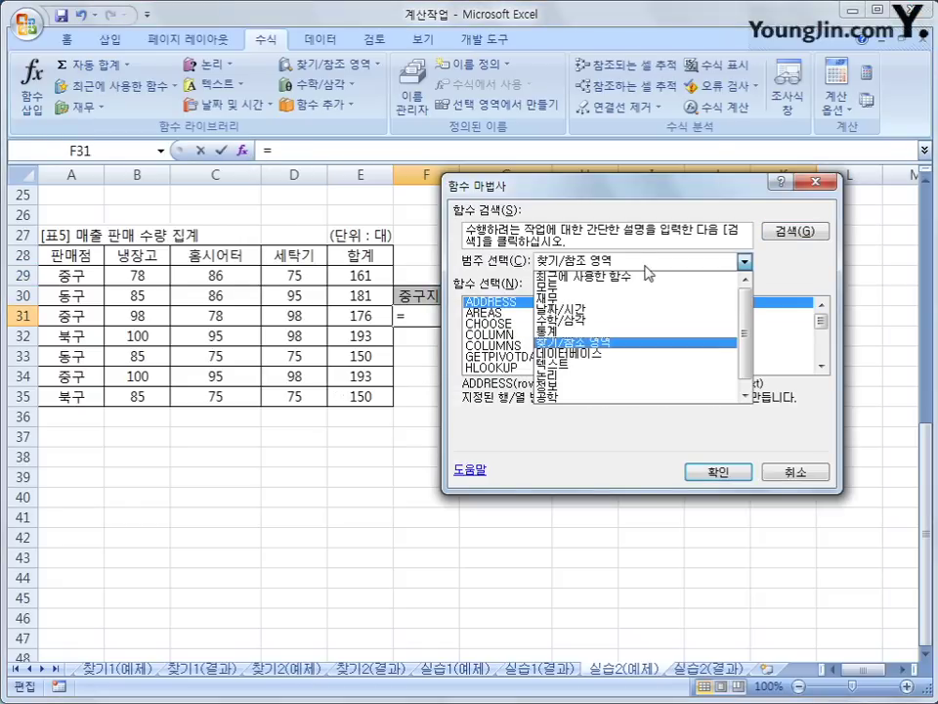
left_click(628, 357)
left_click(575, 348)
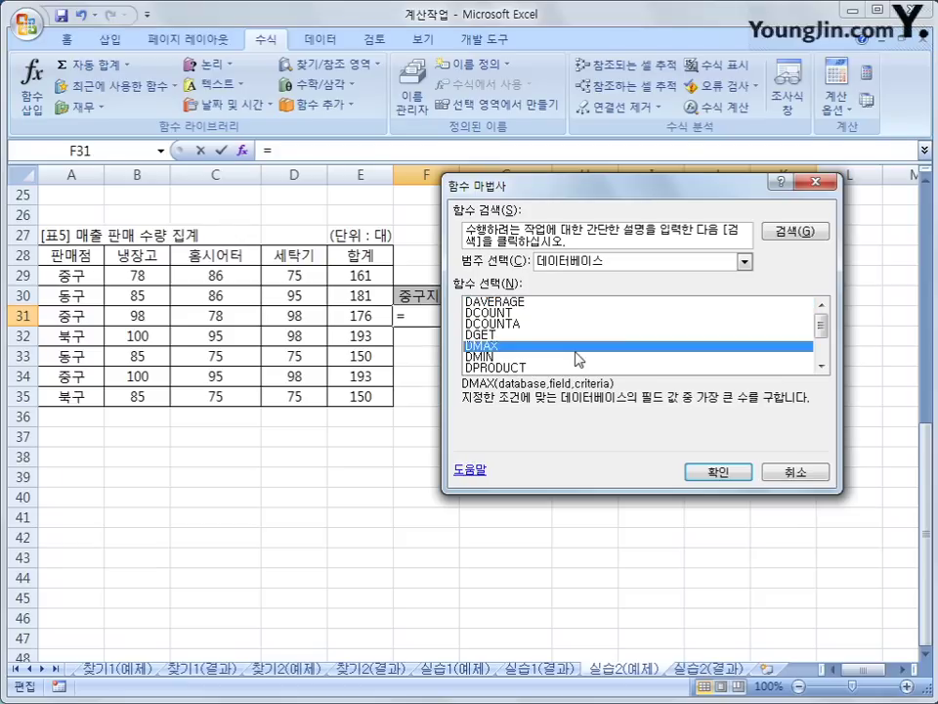
left_click(693, 472)
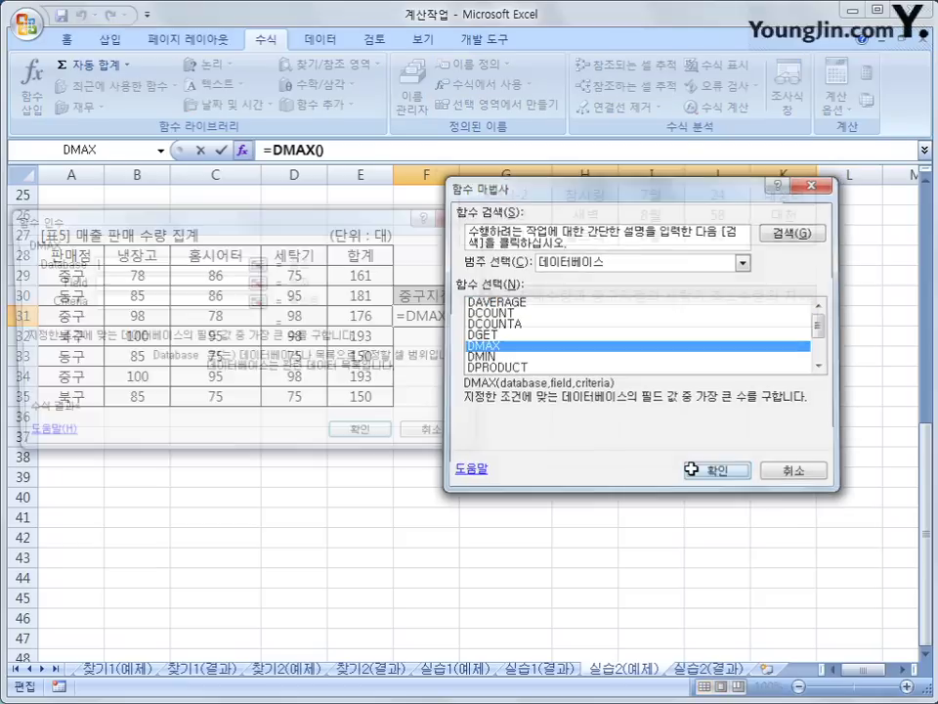
Complete the DMAX arguments in F31 with database A28:E35, field B28 (냉장고) and criteria A28:A29.
left_click_drag(146, 217, 423, 327)
left_click_drag(71, 255, 362, 394)
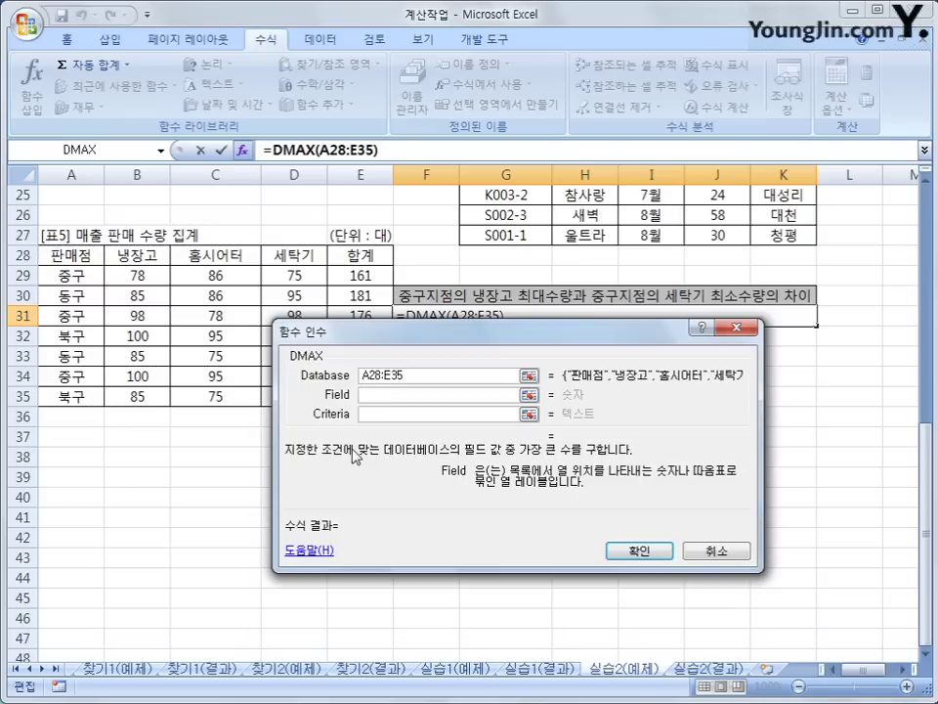
left_click(137, 255)
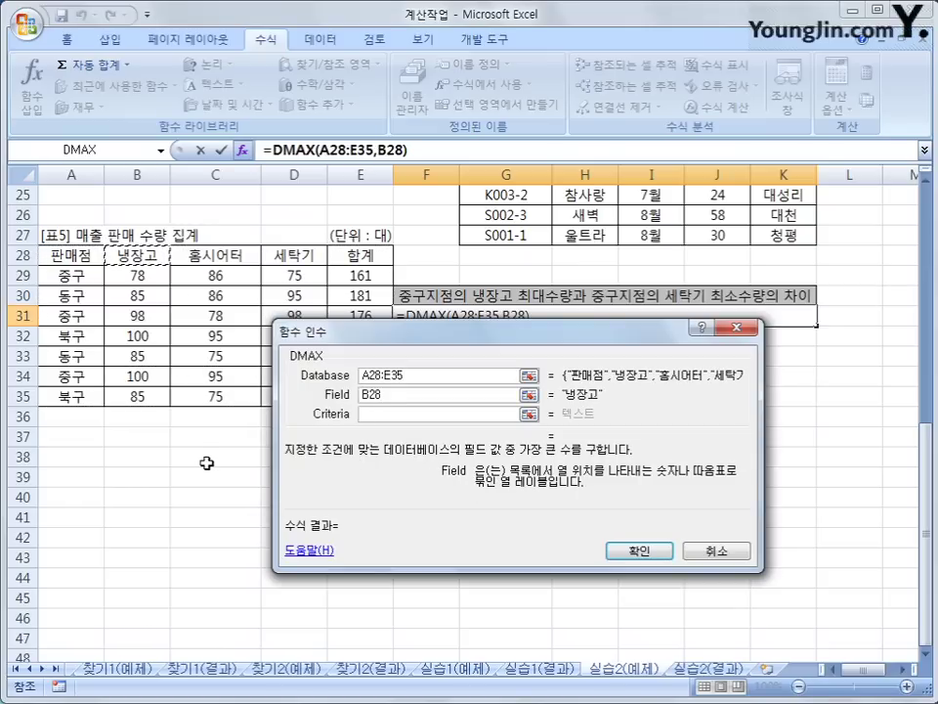
left_click(409, 420)
left_click_drag(72, 255, 71, 273)
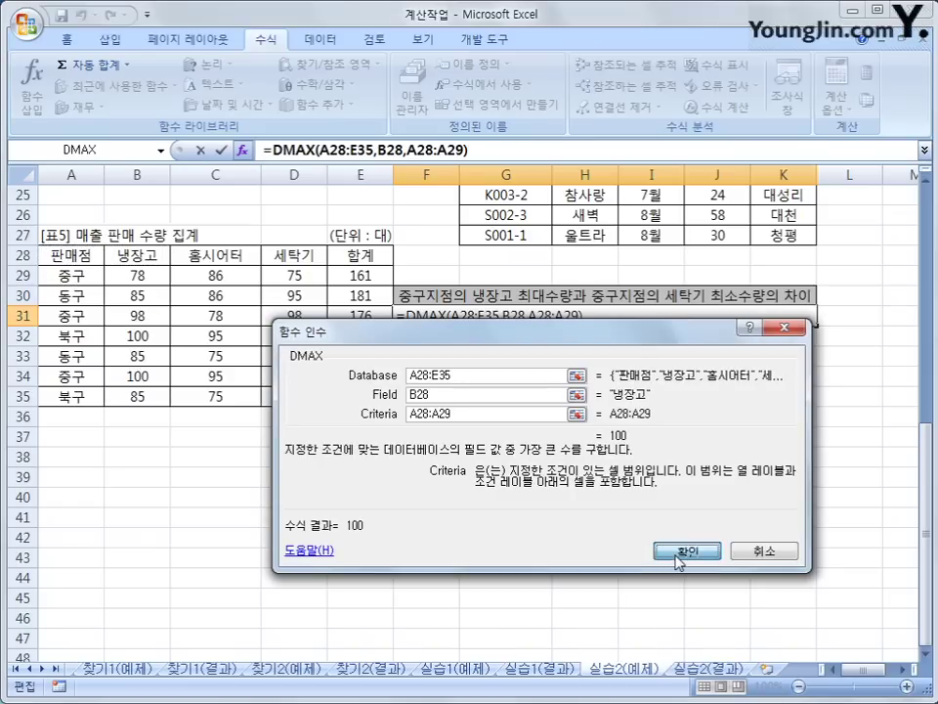
left_click(676, 553)
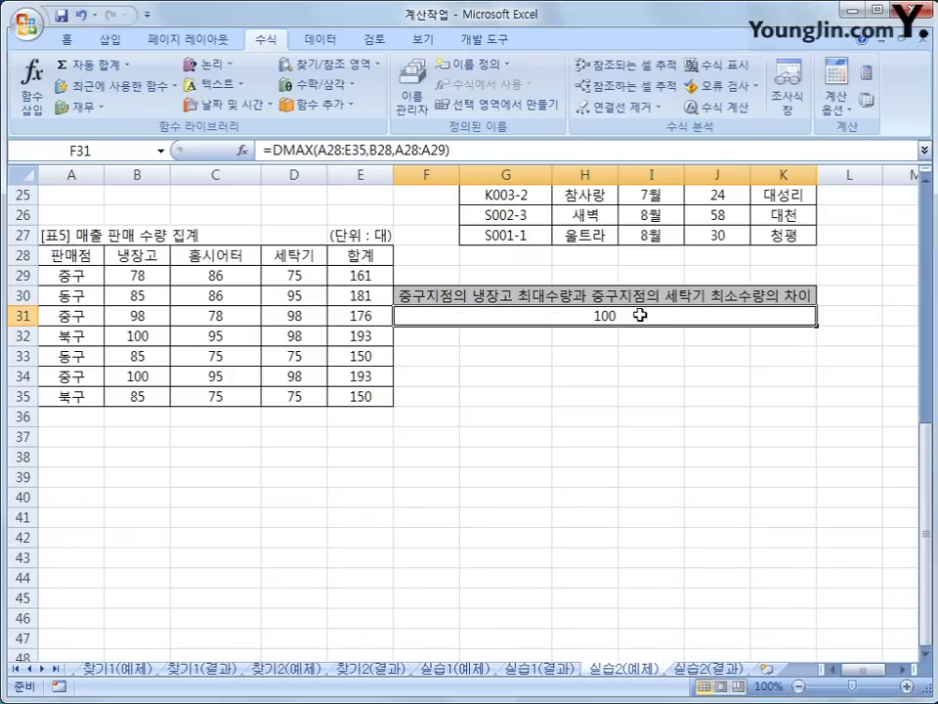
Append a minus sign to the DMAX formula in F31 and insert the DMIN function after it.
key("F2")
type("-")
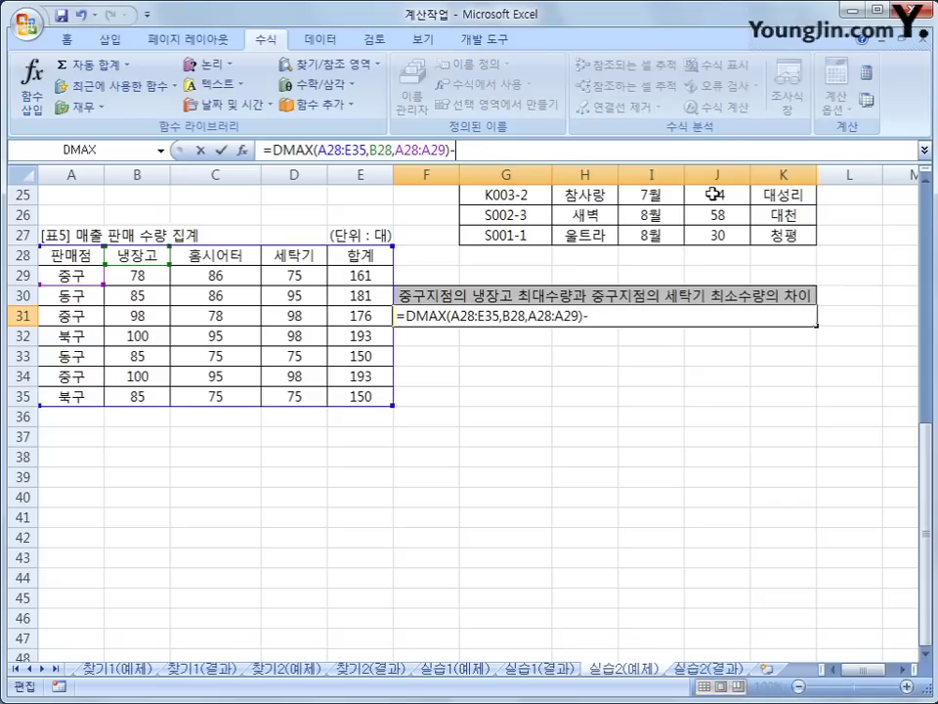
left_click(242, 150)
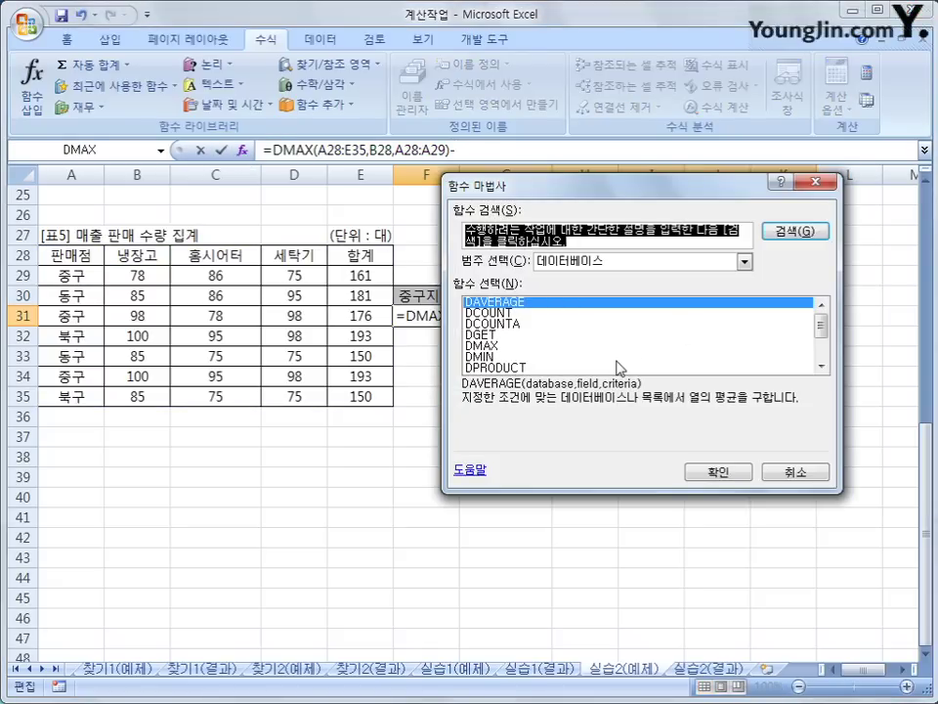
left_click(618, 358)
left_click(718, 472)
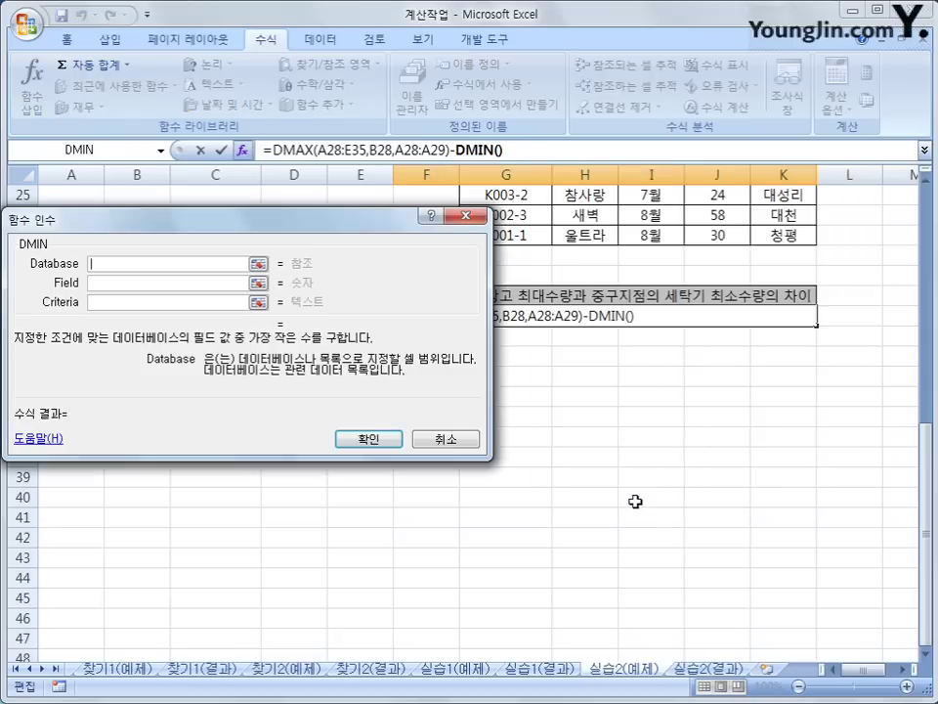
Complete the DMIN arguments in F31 with database A28:E35, field D28 (세탁기) and criteria A28:A29.
left_click_drag(9, 216, 208, 243)
left_click_drag(71, 255, 377, 397)
left_click(384, 377)
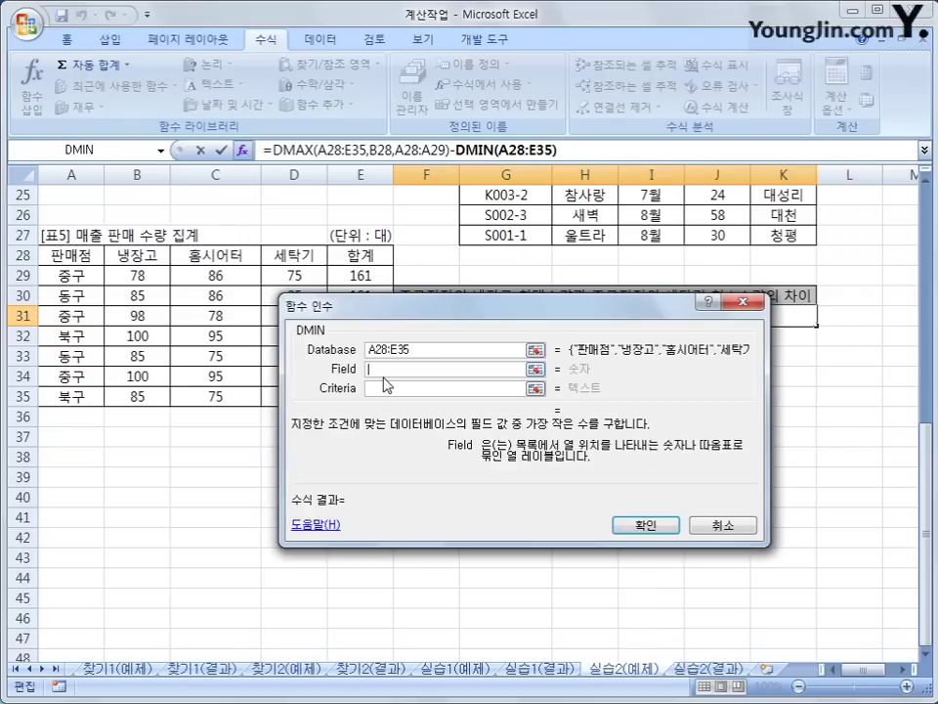
left_click(309, 260)
key("Tab")
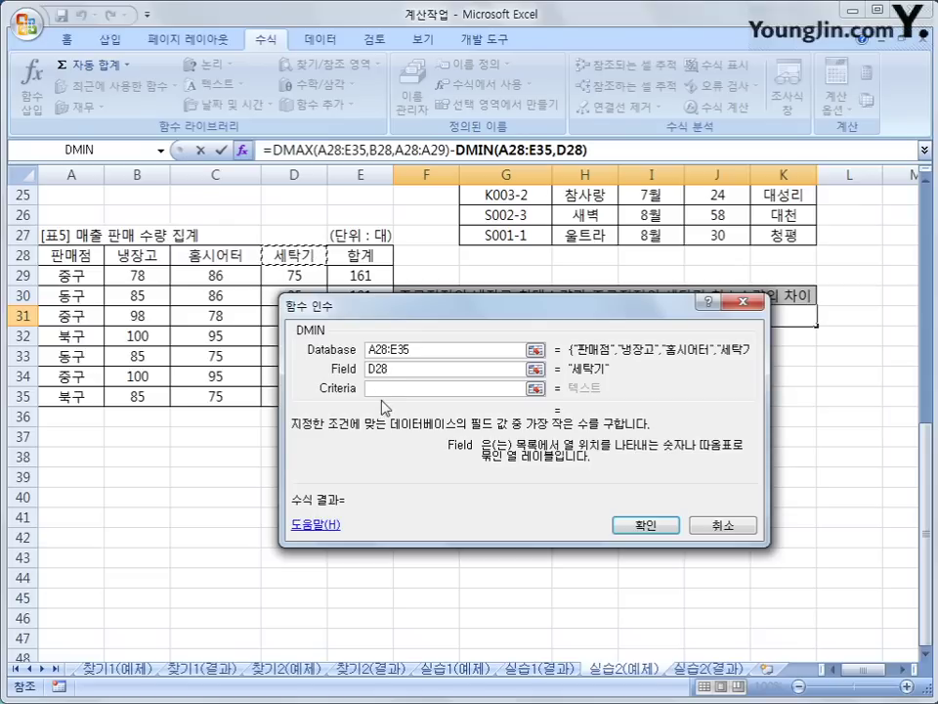
left_click_drag(84, 256, 79, 275)
left_click(698, 527)
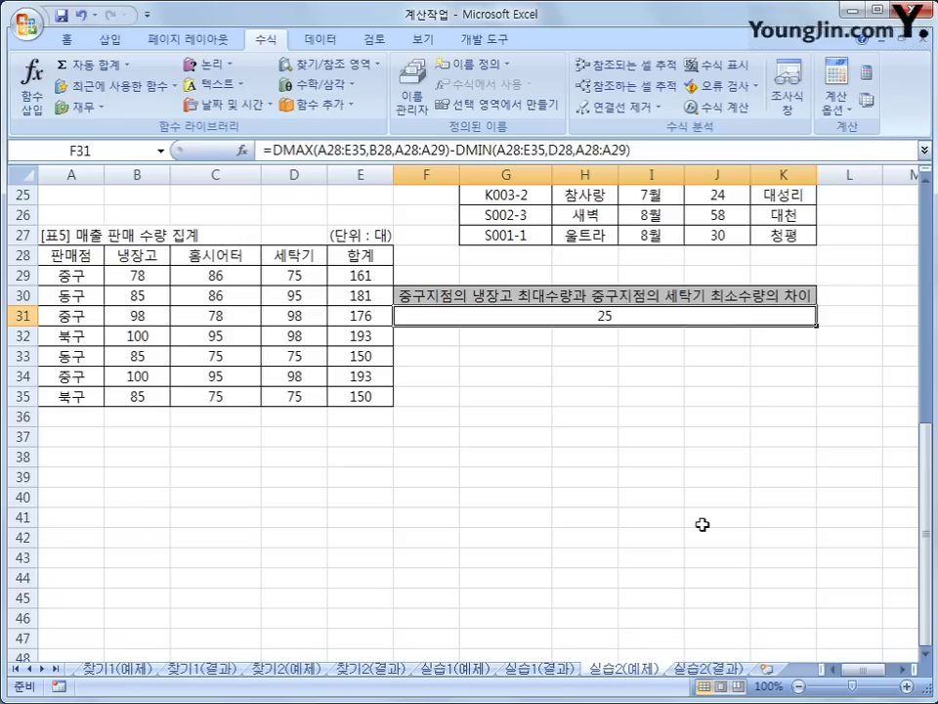
Wrap the whole DMAX minus DMIN formula in F31 in the ABS function to return the absolute difference.
left_click(277, 150)
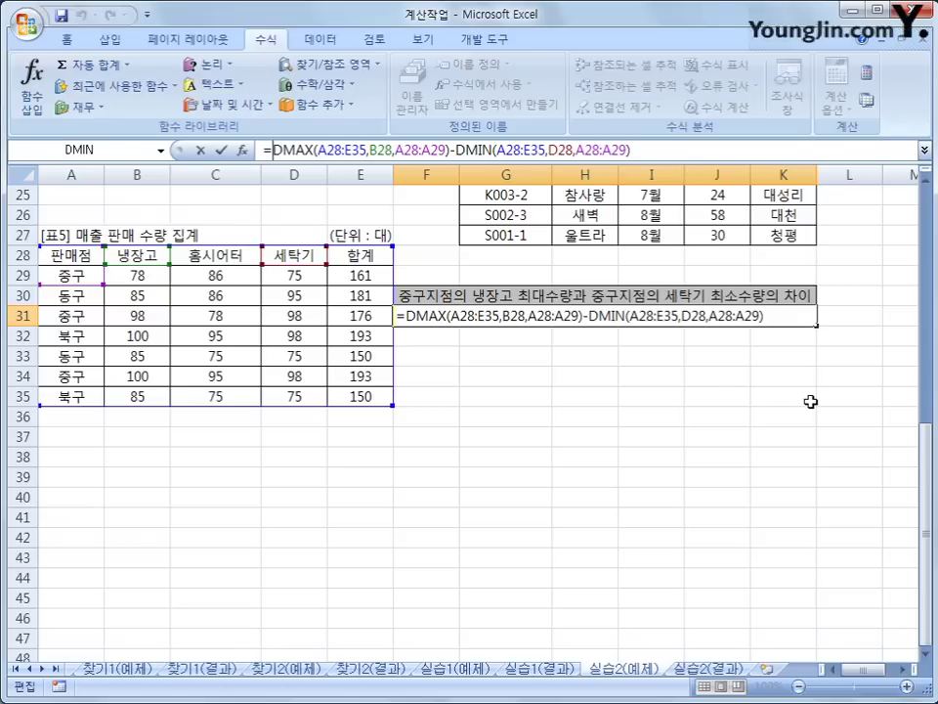
type("ㅁ")
key("BackSpace")
type("abs")
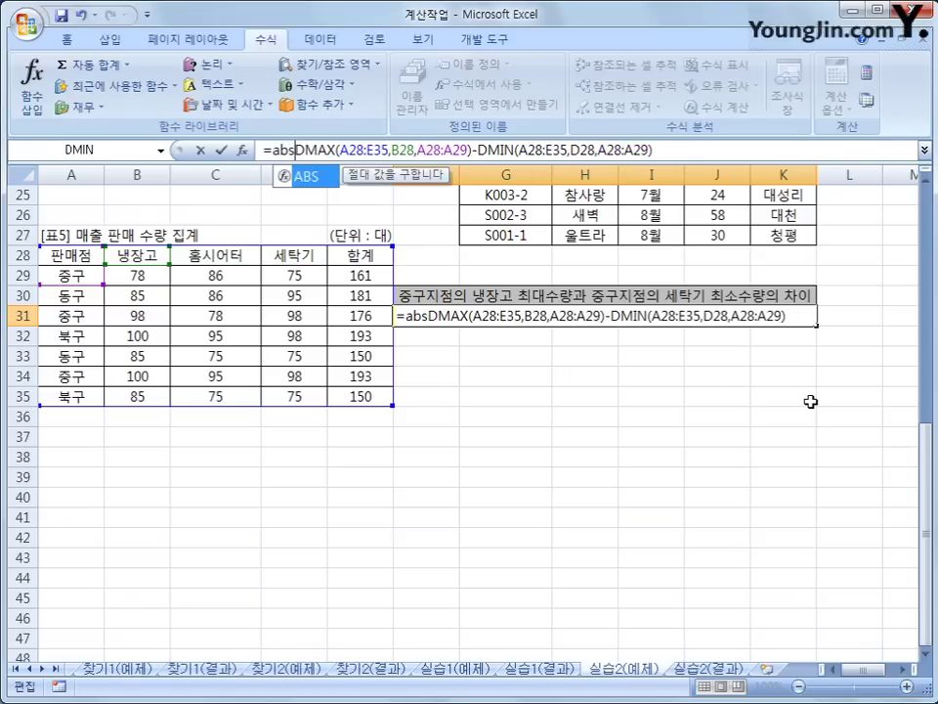
type("(")
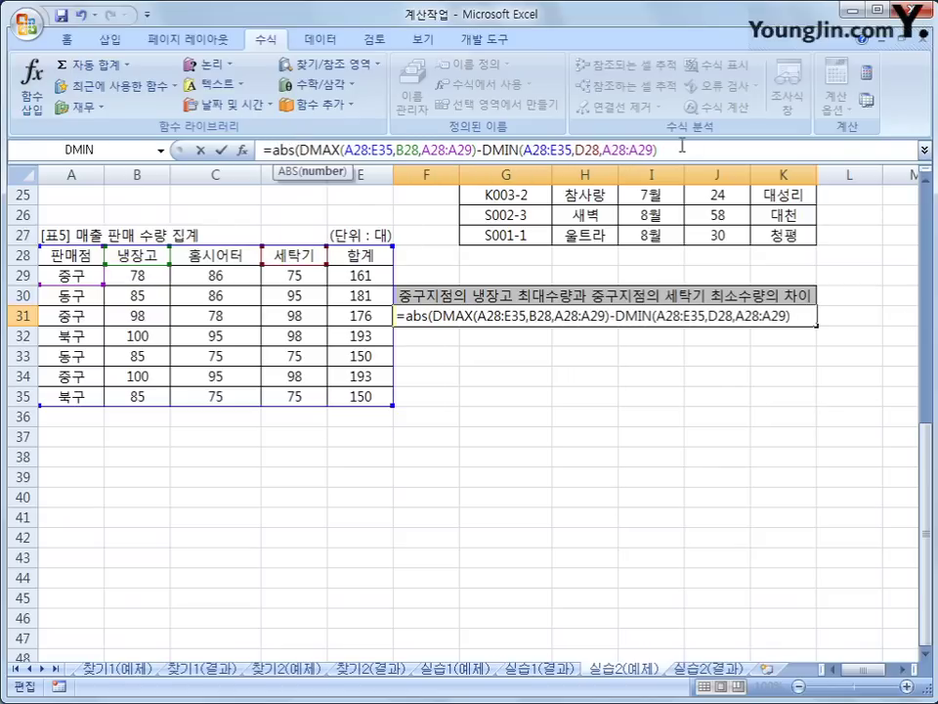
key("Return")
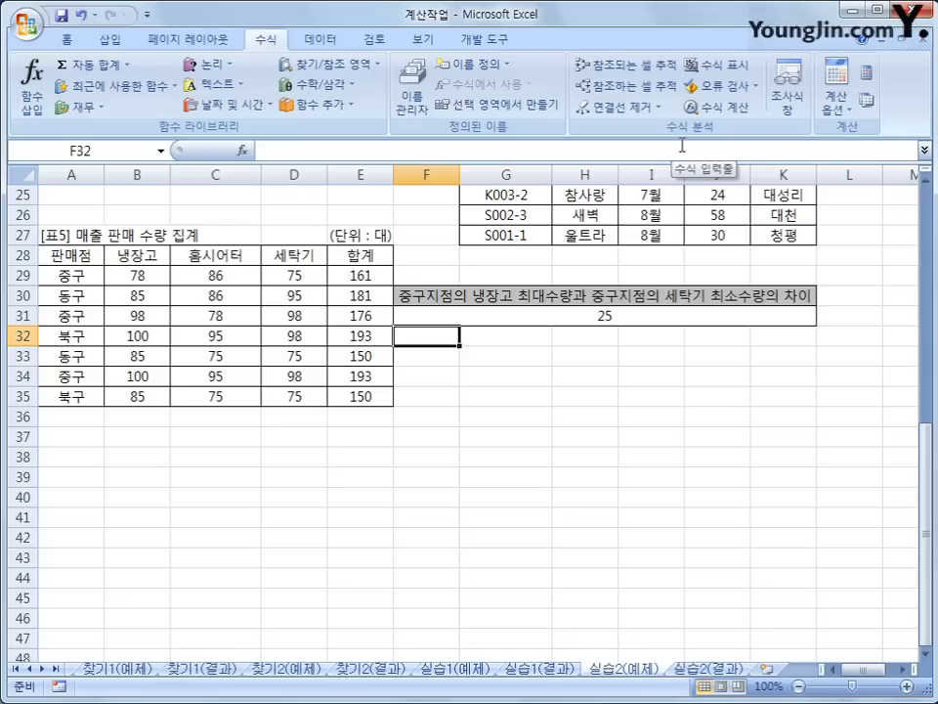
left_click(549, 324)
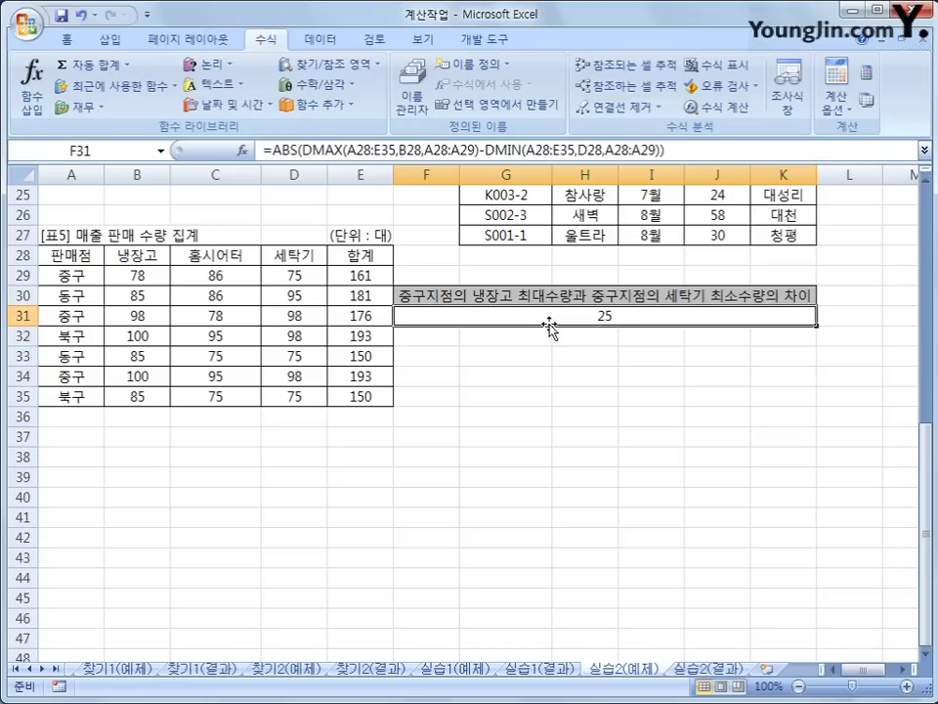